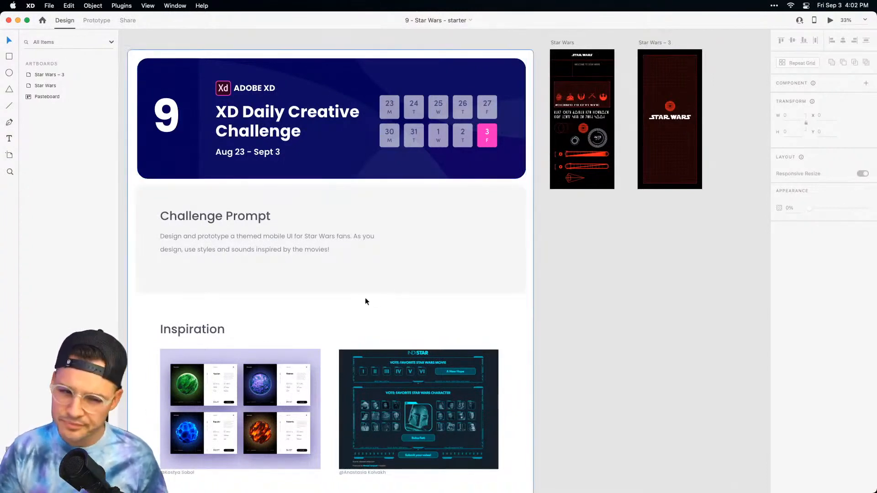
Read the challenge prompt and examine the two inspiration images beneath it.
{"action": "scroll", "coordinate": [365, 308], "scroll_direction": "down", "scroll_amount": 1}
{"action": "key", "text": "z"}
{"action": "left_click_drag", "start_coordinate": [154, 195], "coordinate": [398, 270]}
{"action": "scroll", "coordinate": [411, 297], "scroll_direction": "down", "scroll_amount": 2}
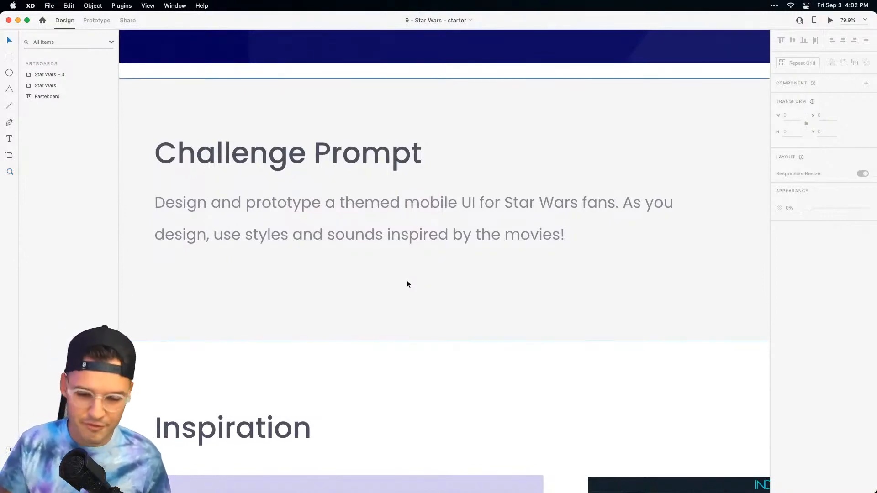
{"action": "left_click_drag", "start_coordinate": [485, 417], "coordinate": [505, 78]}
{"action": "left_click_drag", "start_coordinate": [523, 158], "coordinate": [509, 104]}
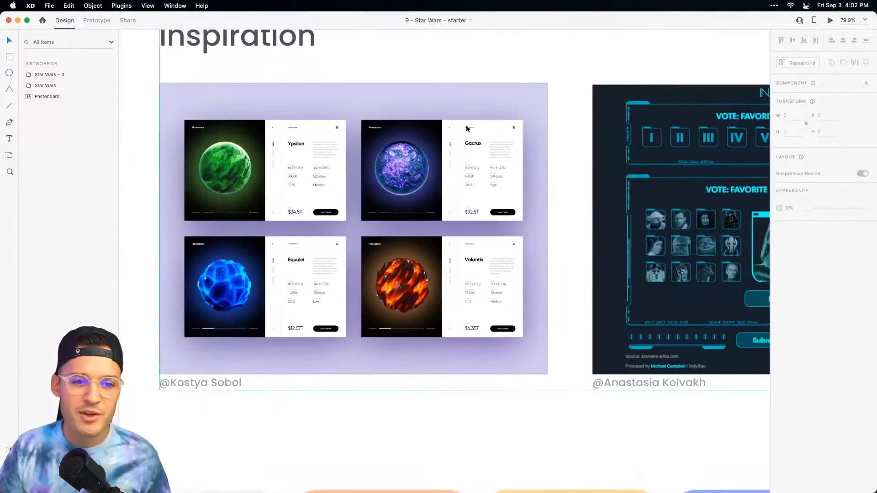
{"action": "left_click_drag", "start_coordinate": [566, 190], "coordinate": [223, 198]}
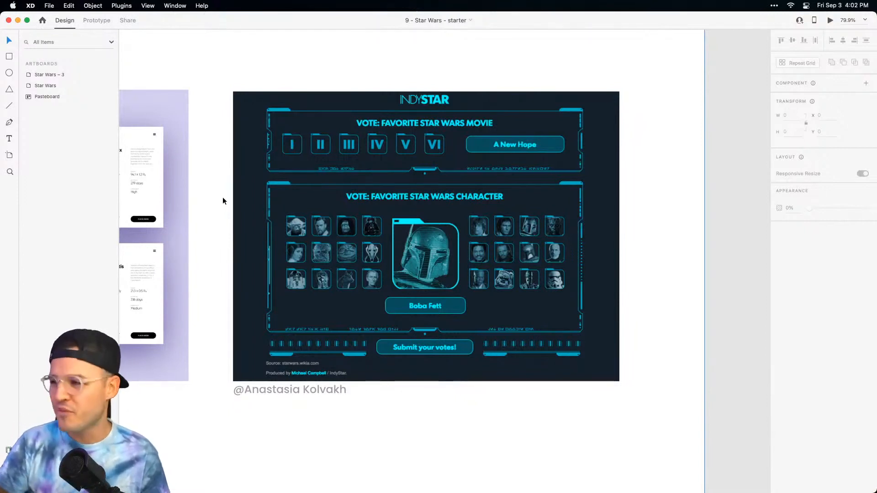
Go to the two starter artboards and look over the complete Star Wars artboard up close.
{"action": "key", "text": "super+minus"}
{"action": "key", "text": "super+minus"}
{"action": "key", "text": "super+minus"}
{"action": "left_click_drag", "start_coordinate": [415, 406], "coordinate": [364, 373]}
{"action": "left_click_drag", "start_coordinate": [529, 135], "coordinate": [388, 373]}
{"action": "left_click_drag", "start_coordinate": [430, 240], "coordinate": [393, 309]}
{"action": "key", "text": "z"}
{"action": "left_click_drag", "start_coordinate": [321, 146], "coordinate": [411, 311]}
{"action": "left_click_drag", "start_coordinate": [341, 104], "coordinate": [518, 397]}
{"action": "scroll", "coordinate": [544, 359], "scroll_direction": "down", "scroll_amount": 1}
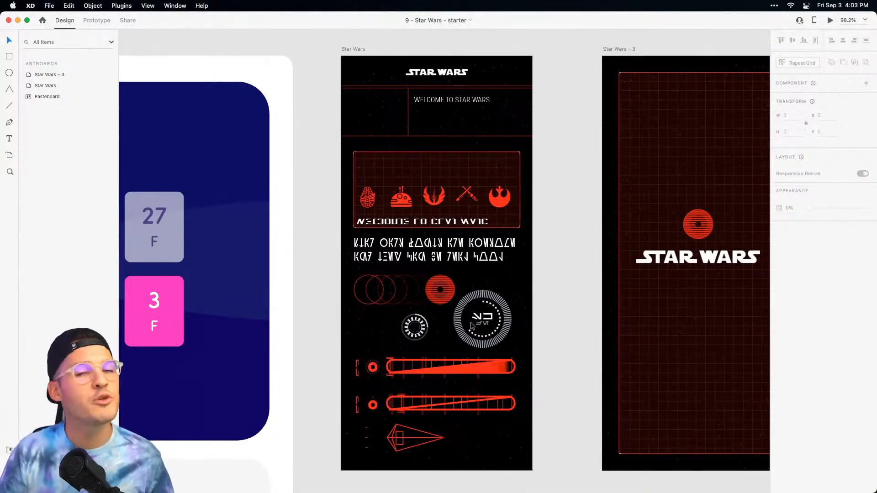
Check which fonts are used for the two-line symbol text, the panel caption and the WELCOME TO STAR WARS text.
{"action": "left_click", "coordinate": [441, 252]}
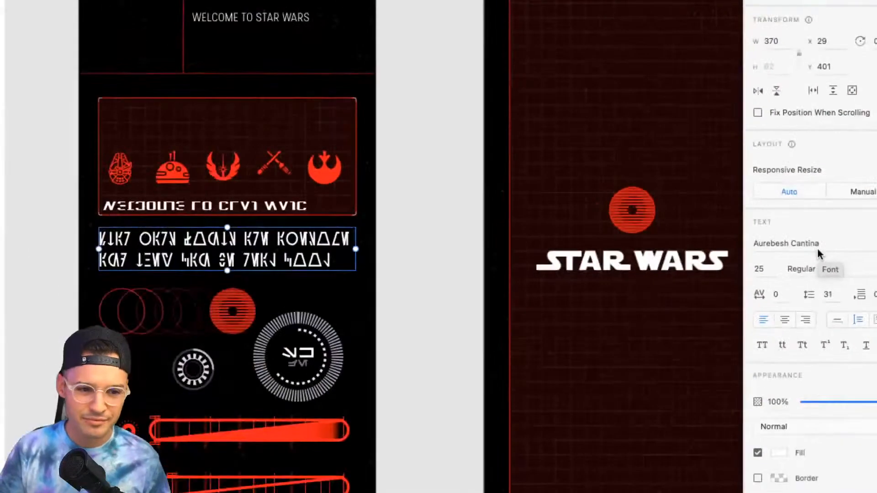
{"action": "left_click_drag", "start_coordinate": [315, 259], "coordinate": [584, 253]}
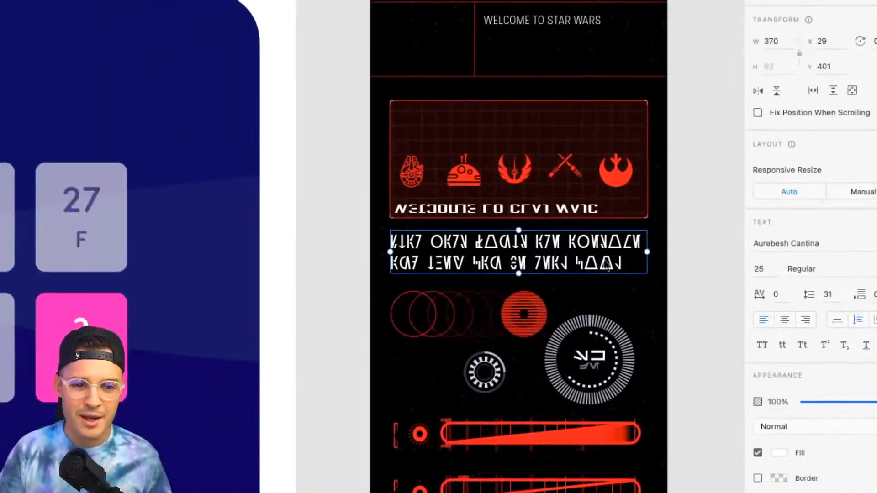
{"action": "left_click", "coordinate": [561, 211]}
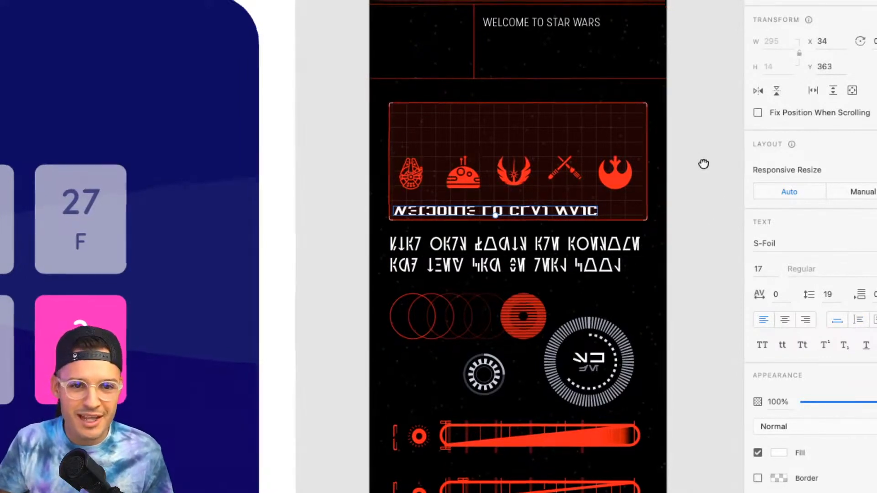
{"action": "left_click_drag", "start_coordinate": [704, 156], "coordinate": [719, 264]}
{"action": "left_click", "coordinate": [594, 127]}
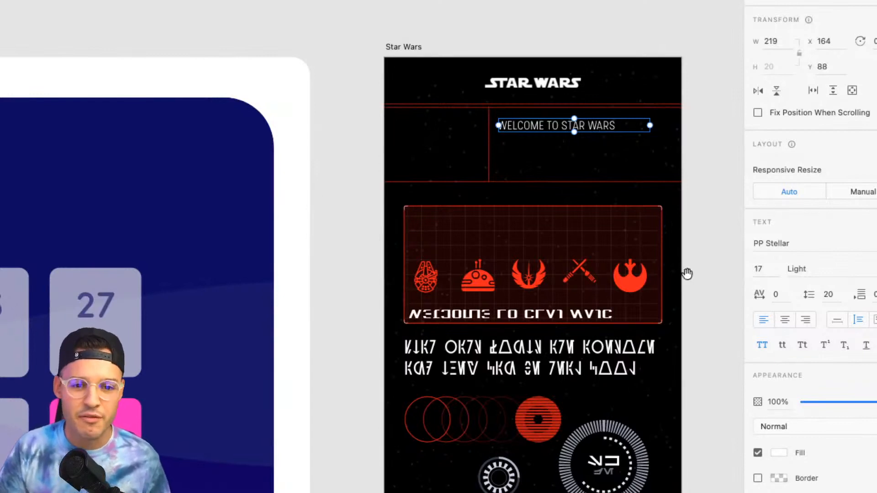
{"action": "left_click_drag", "start_coordinate": [685, 272], "coordinate": [654, 225]}
{"action": "left_click", "coordinate": [525, 265]}
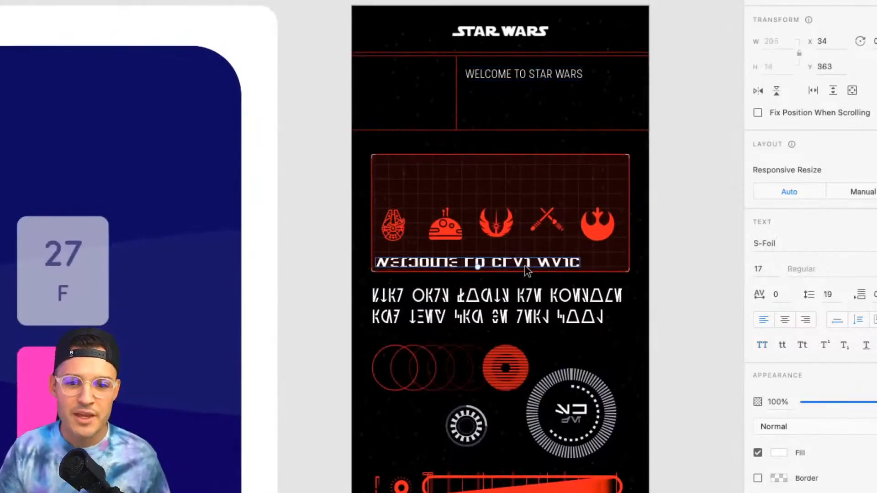
{"action": "left_click", "coordinate": [528, 322]}
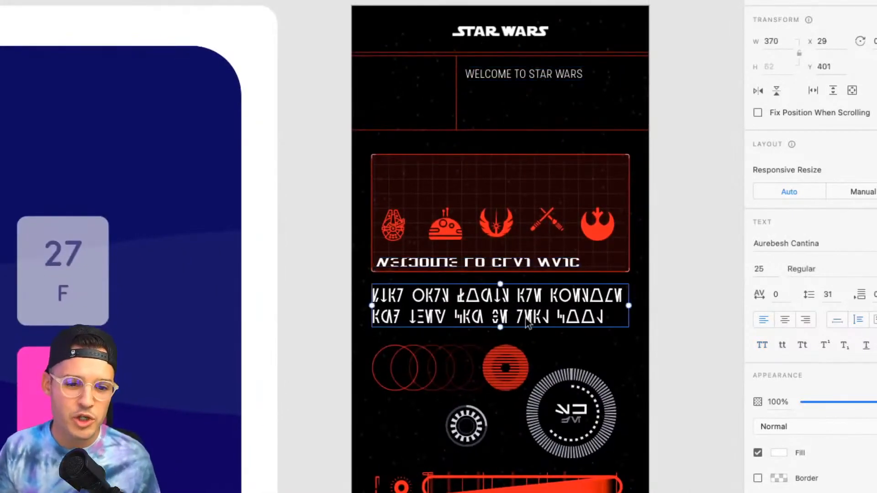
Examine the Star Wars artboard's elements from the header text and icon panel down to the radial gauges, lightsaber bars and ship.
{"action": "scroll", "coordinate": [529, 320], "scroll_direction": "down", "scroll_amount": 5}
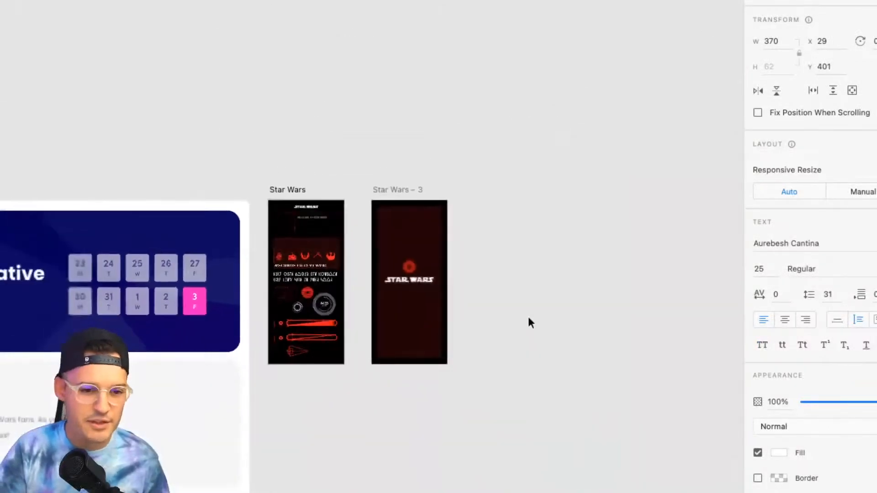
{"action": "scroll", "coordinate": [529, 319], "scroll_direction": "up", "scroll_amount": 5}
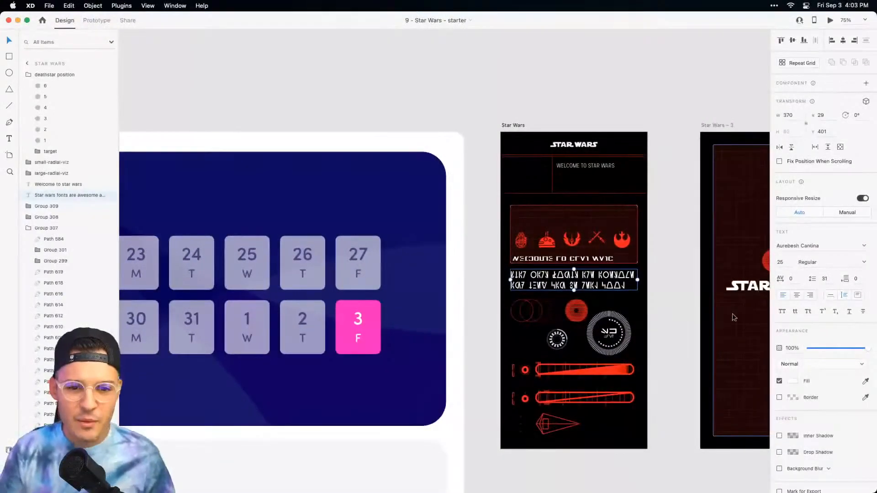
{"action": "left_click_drag", "start_coordinate": [615, 354], "coordinate": [379, 353]}
{"action": "left_click_drag", "start_coordinate": [534, 314], "coordinate": [522, 308]}
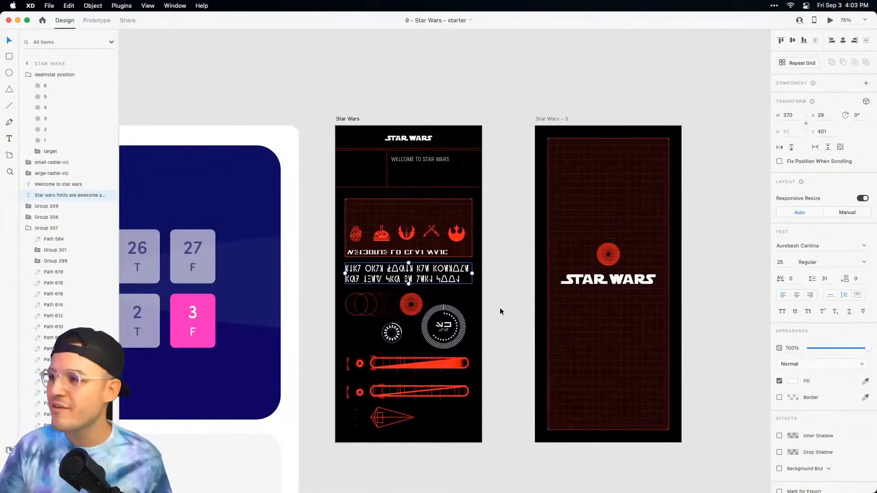
{"action": "key", "text": "z"}
{"action": "left_click_drag", "start_coordinate": [319, 124], "coordinate": [506, 270]}
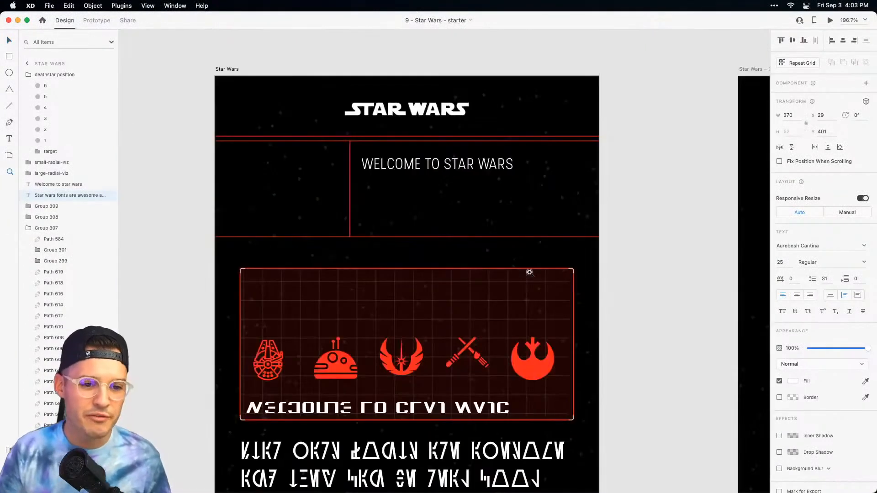
{"action": "key", "text": "v"}
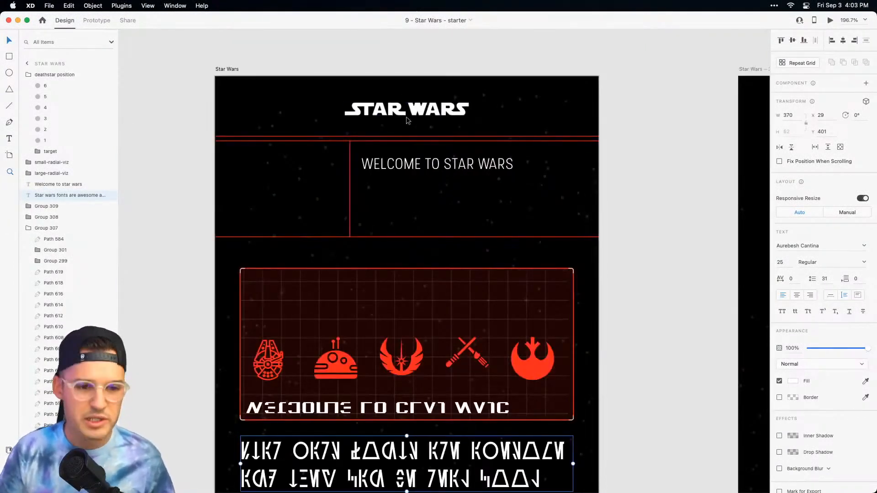
{"action": "left_click", "coordinate": [424, 166]}
{"action": "scroll", "coordinate": [451, 209], "scroll_direction": "down", "scroll_amount": 2}
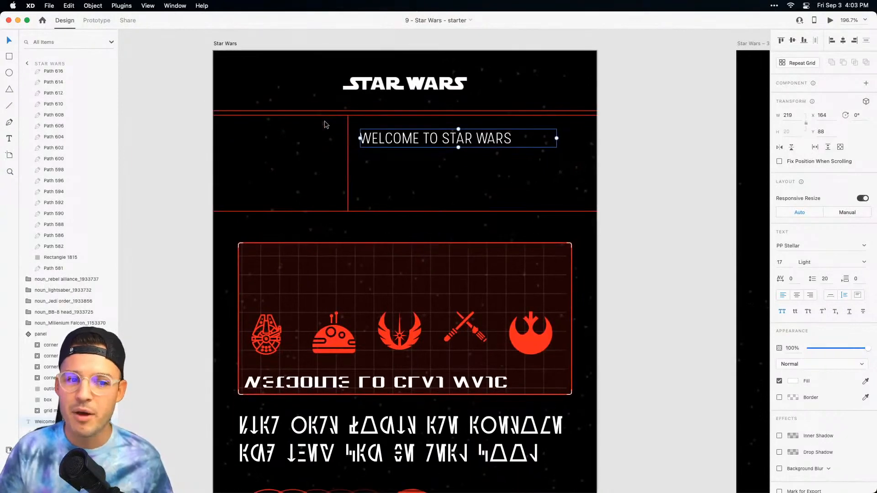
{"action": "scroll", "coordinate": [390, 252], "scroll_direction": "down", "scroll_amount": 5}
{"action": "left_click", "coordinate": [388, 154]}
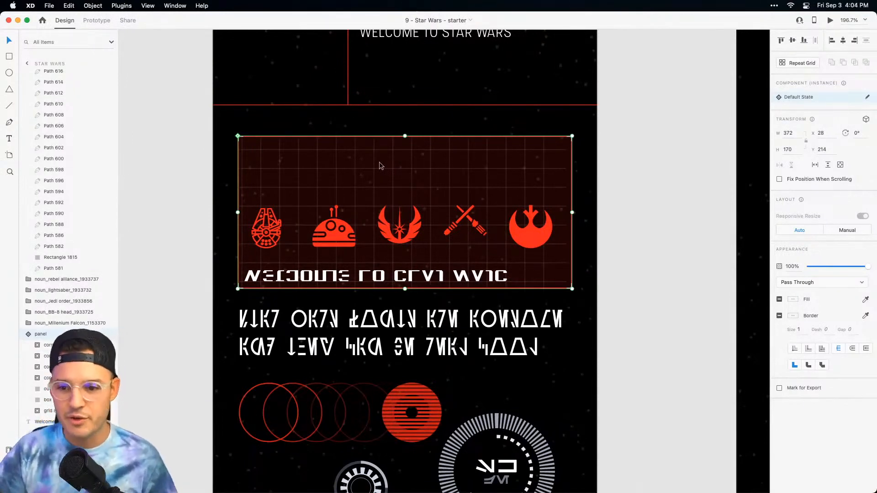
{"action": "key", "text": "Escape"}
{"action": "scroll", "coordinate": [402, 219], "scroll_direction": "down", "scroll_amount": 5}
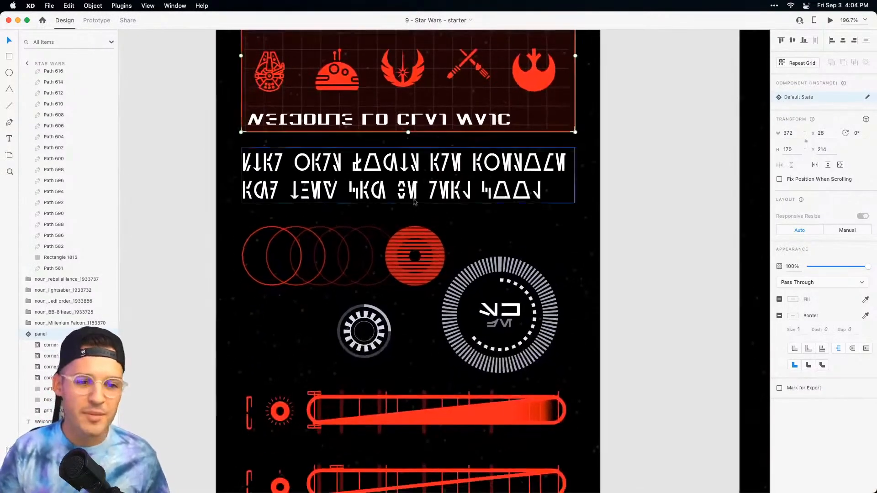
{"action": "scroll", "coordinate": [413, 272], "scroll_direction": "down", "scroll_amount": 4}
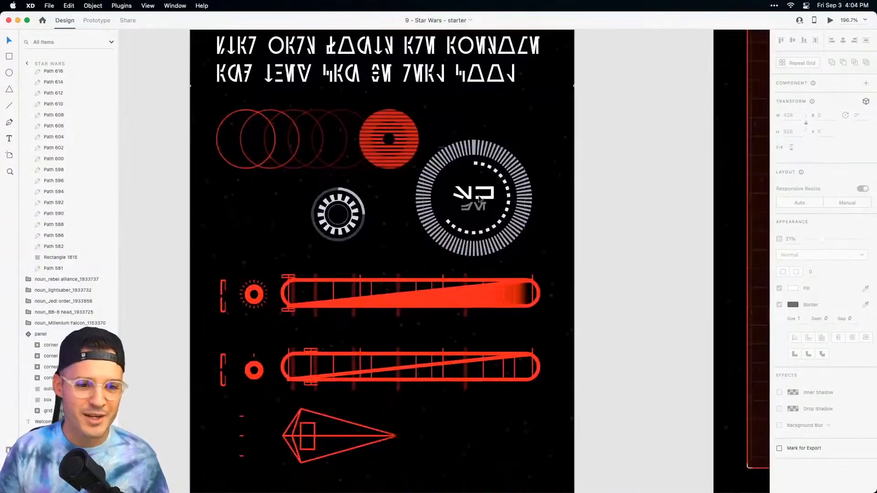
{"action": "scroll", "coordinate": [366, 251], "scroll_direction": "down", "scroll_amount": 3}
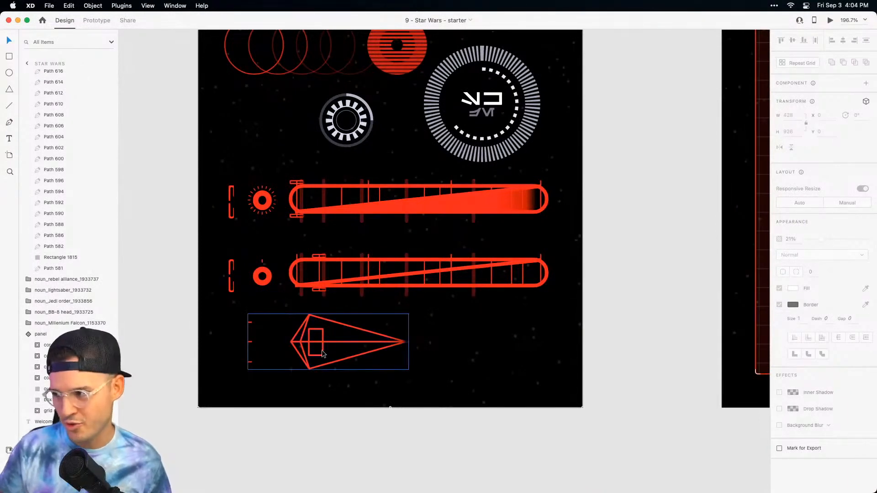
{"action": "left_click_drag", "start_coordinate": [360, 252], "coordinate": [321, 439]}
{"action": "left_click_drag", "start_coordinate": [513, 251], "coordinate": [297, 411]}
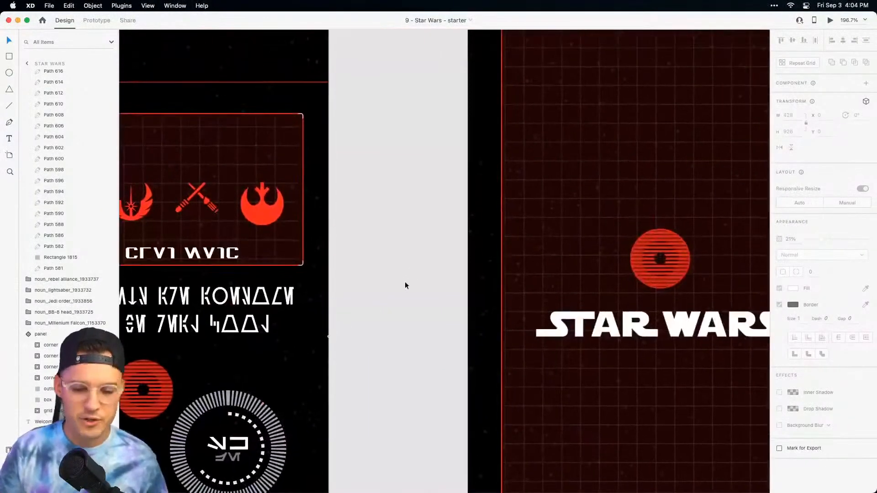
Rename the Star Wars – 3 artboard to Splash 1.
{"action": "key", "text": "super+1"}
{"action": "left_click_drag", "start_coordinate": [548, 277], "coordinate": [378, 241]}
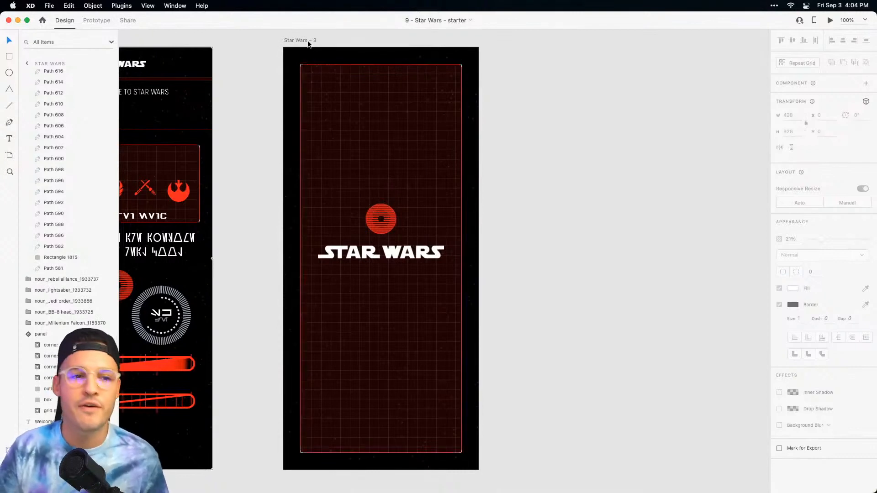
{"action": "left_click", "coordinate": [289, 43]}
{"action": "left_click_drag", "start_coordinate": [231, 42], "coordinate": [358, 49]}
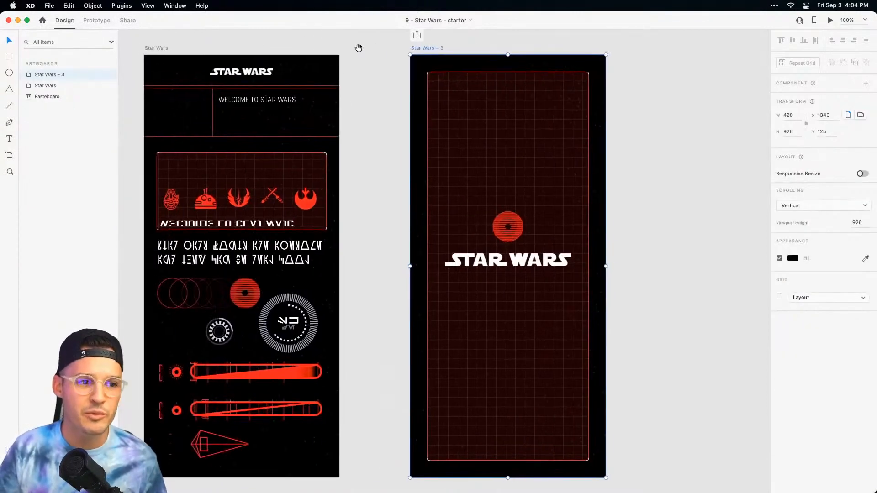
{"action": "double_click", "coordinate": [58, 78]}
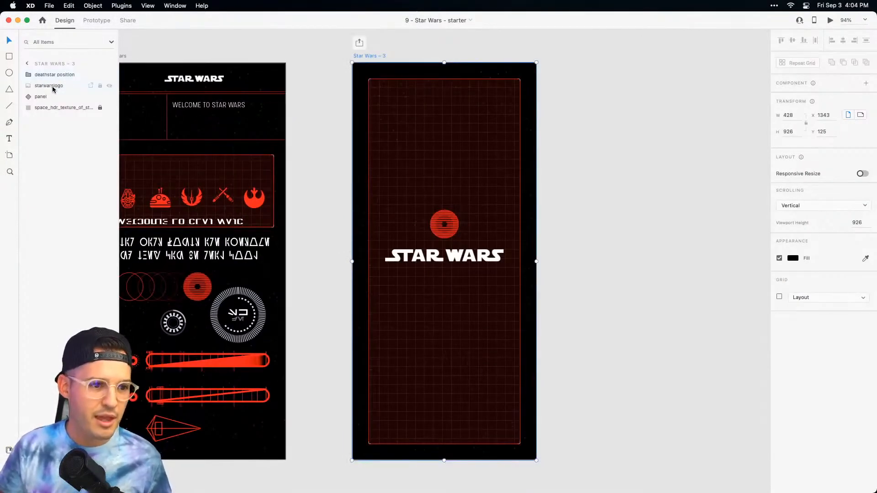
{"action": "left_click", "coordinate": [328, 41]}
{"action": "left_click", "coordinate": [370, 55]}
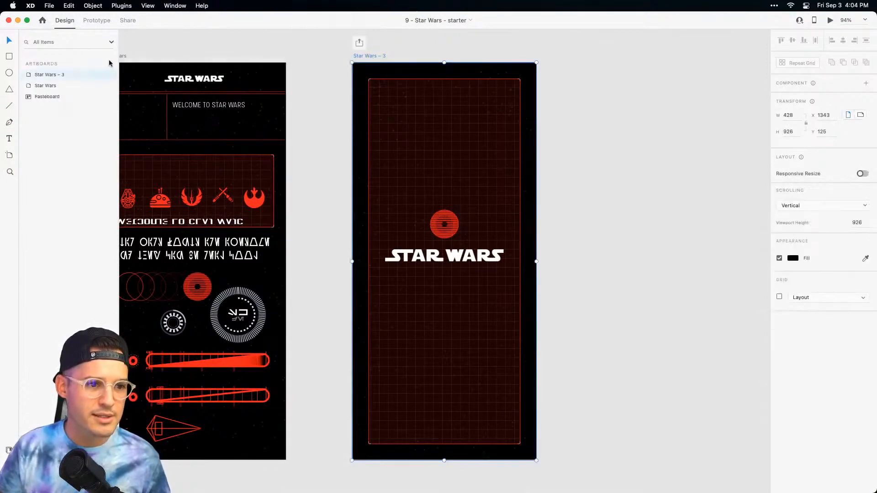
{"action": "double_click", "coordinate": [55, 75]}
{"action": "type", "text": "Spla"}
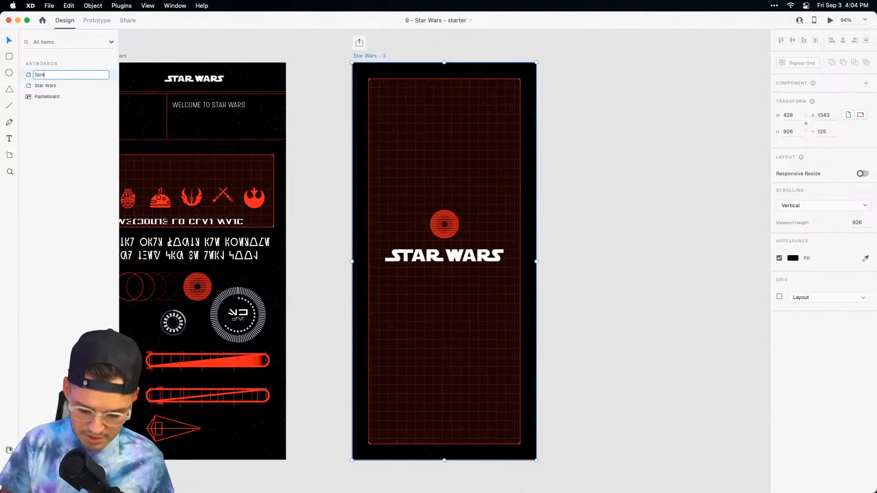
{"action": "type", "text": "lash 1"}
{"action": "key", "text": "Return"}
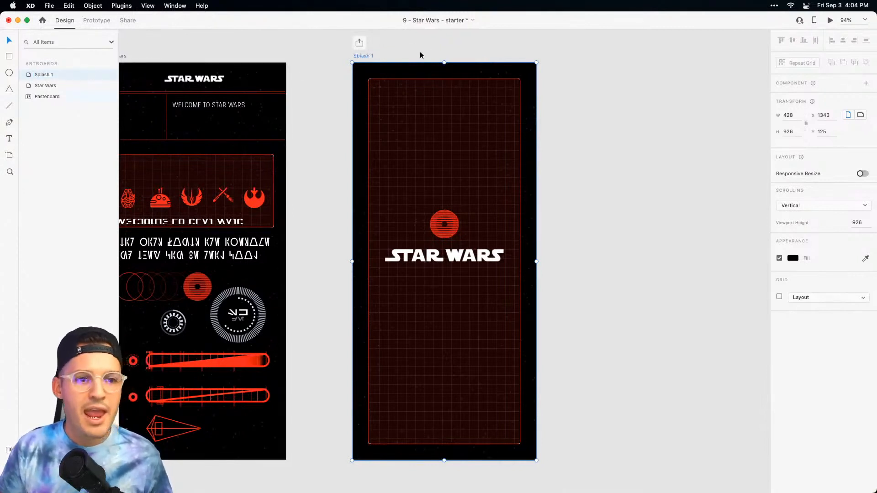
Duplicate the Splash 1 artboard and place the copy directly to its right at X 1811.
{"action": "scroll", "coordinate": [421, 55], "scroll_direction": "right", "scroll_amount": 3}
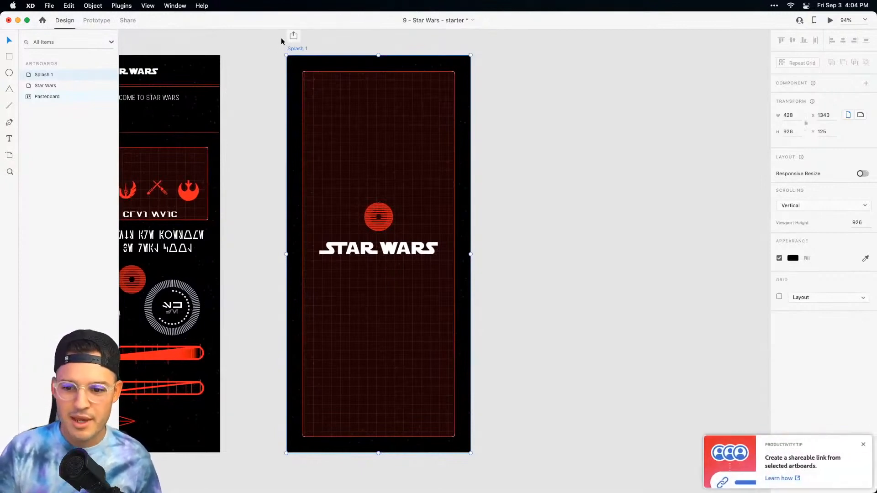
{"action": "left_click_drag", "start_coordinate": [295, 50], "coordinate": [497, 57]}
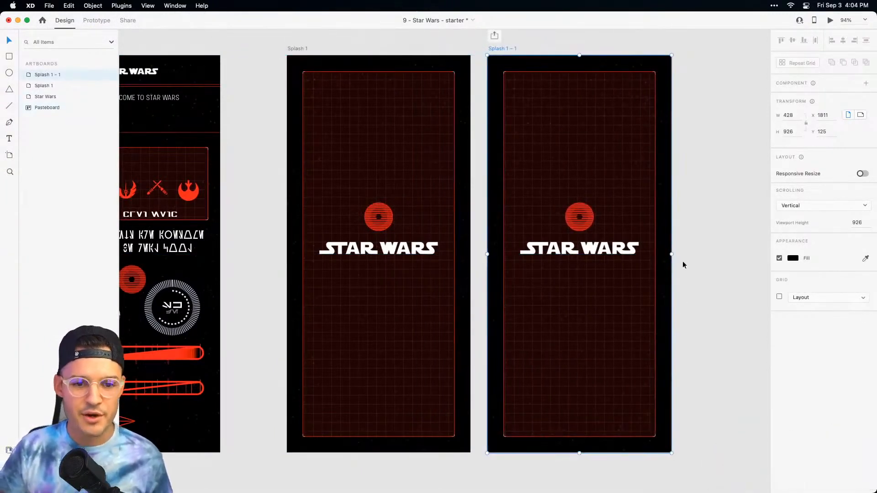
{"action": "left_click", "coordinate": [670, 240]}
{"action": "scroll", "coordinate": [648, 239], "scroll_direction": "right", "scroll_amount": 3}
{"action": "left_click", "coordinate": [655, 237]}
Try moving the target group inside the copied artboard's deathstar position group 100 px to the right, and undo the move.
{"action": "left_click", "coordinate": [357, 128]}
{"action": "left_click", "coordinate": [528, 237]}
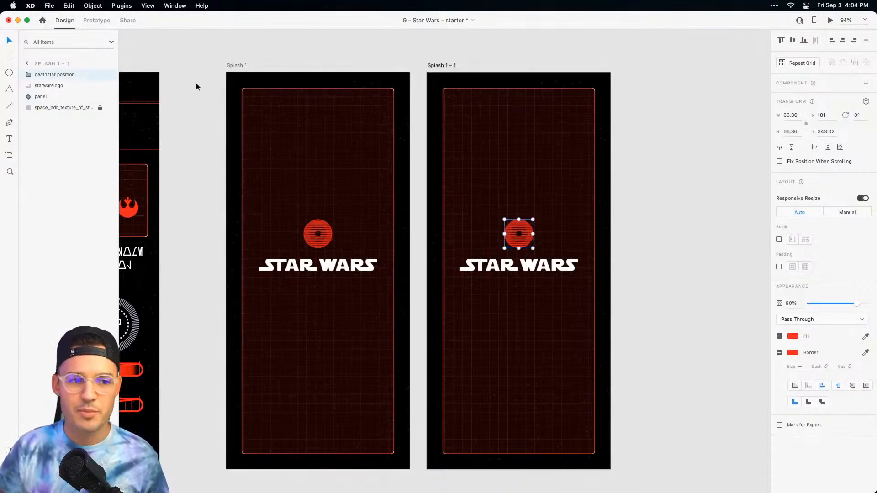
{"action": "double_click", "coordinate": [520, 230]}
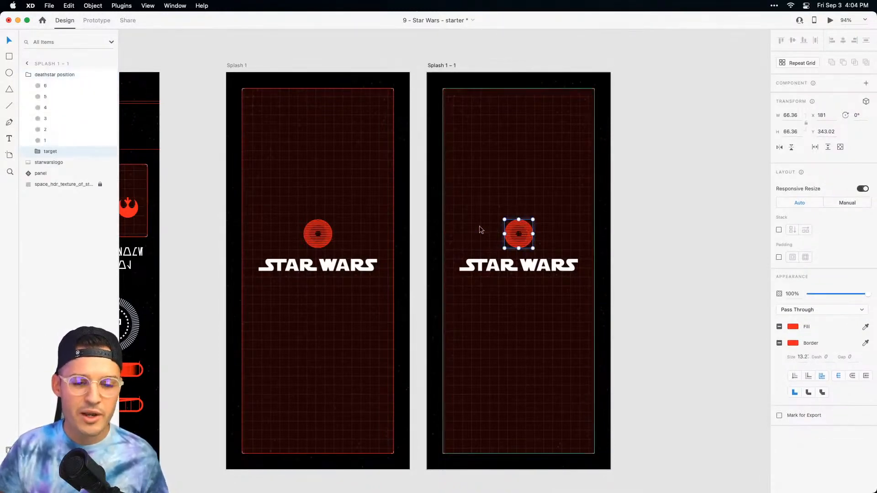
{"action": "key", "text": "super+equal"}
{"action": "key", "text": "super+equal"}
{"action": "left_click_drag", "start_coordinate": [479, 225], "coordinate": [264, 254]}
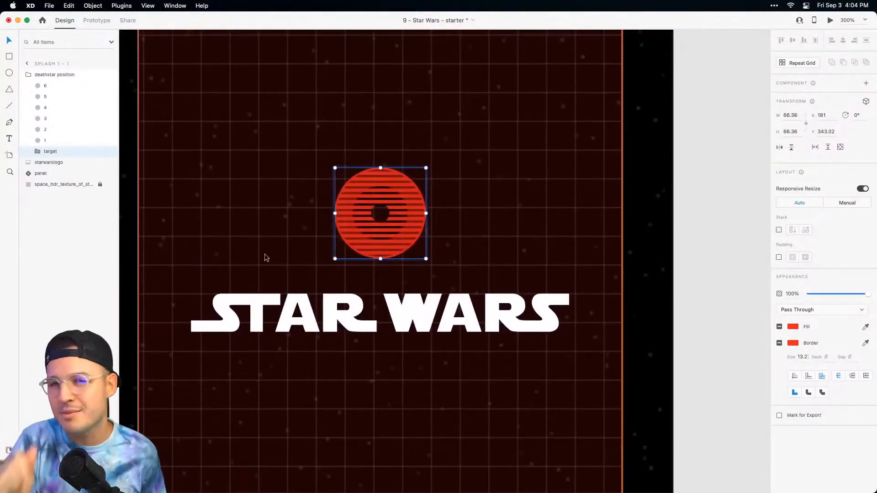
{"action": "scroll", "coordinate": [267, 257], "scroll_direction": "left", "scroll_amount": 3}
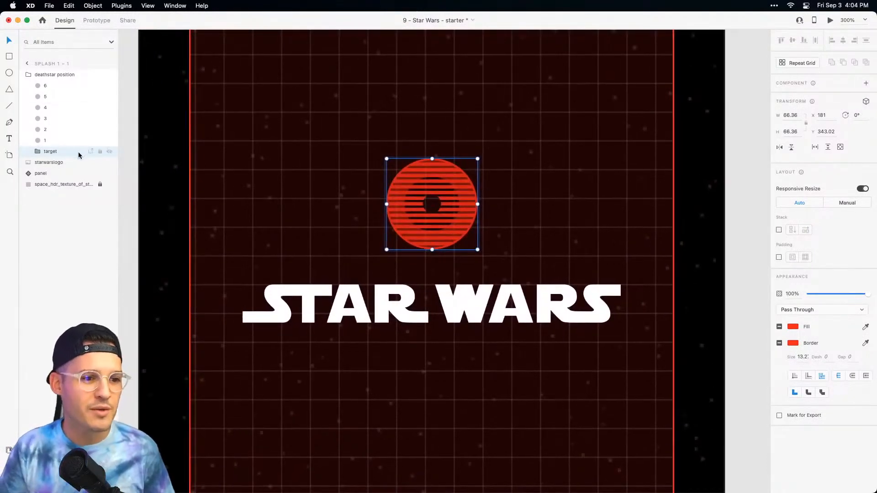
{"action": "key", "text": "shift+Right"}
{"action": "key", "text": "shift+Right"}
{"action": "key", "text": "shift+Right"}
{"action": "key", "text": "shift+Right"}
{"action": "key", "text": "shift+Right"}
{"action": "key", "text": "shift+Right"}
{"action": "key", "text": "shift+Right"}
{"action": "key", "text": "shift+Right"}
{"action": "key", "text": "shift+Right"}
{"action": "key", "text": "shift+Right"}
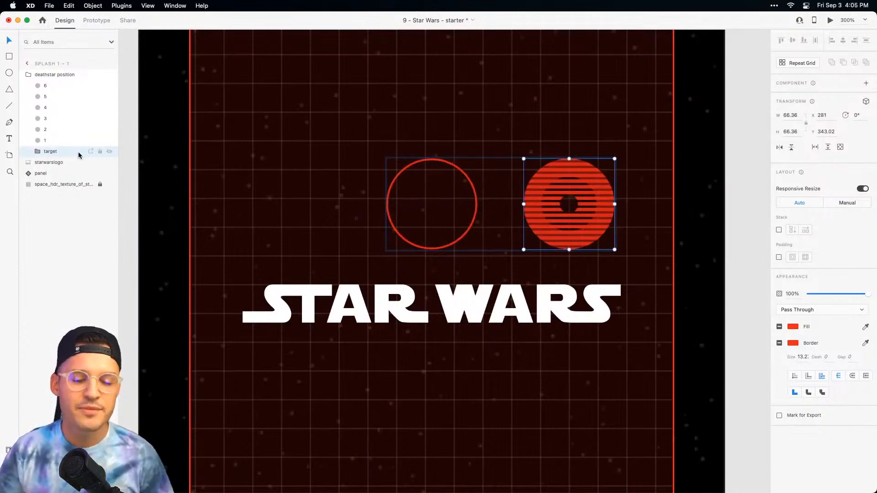
{"action": "key", "text": "super+z"}
{"action": "key", "text": "super+0"}
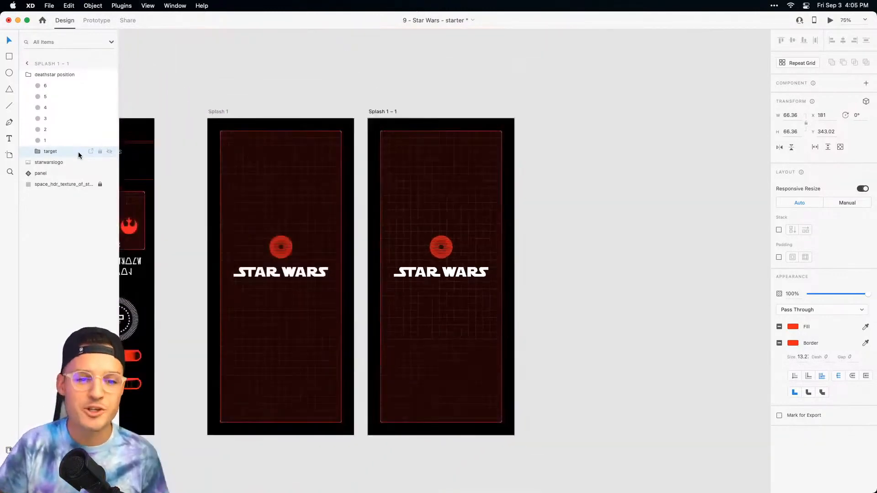
Move the target group inside the Splash 1 – 1 artboard's deathstar position group 100 px to the right, to X 281.
{"action": "left_click", "coordinate": [288, 94]}
{"action": "left_click_drag", "start_coordinate": [276, 101], "coordinate": [393, 75]}
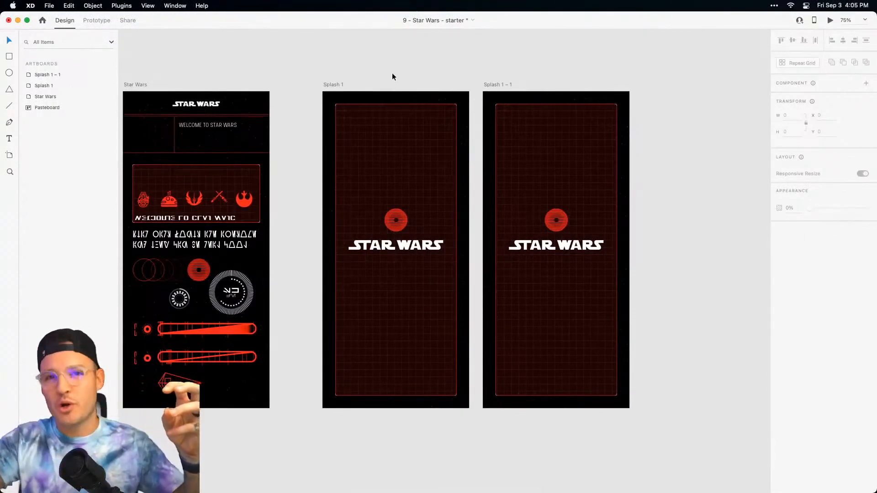
{"action": "key", "text": "z"}
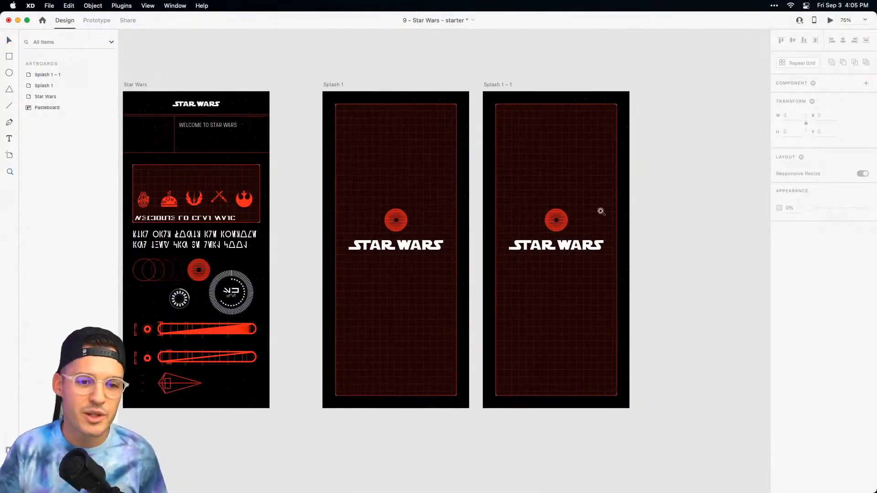
{"action": "left_click_drag", "start_coordinate": [645, 196], "coordinate": [465, 259]}
{"action": "key", "text": "v"}
{"action": "left_click", "coordinate": [462, 234]}
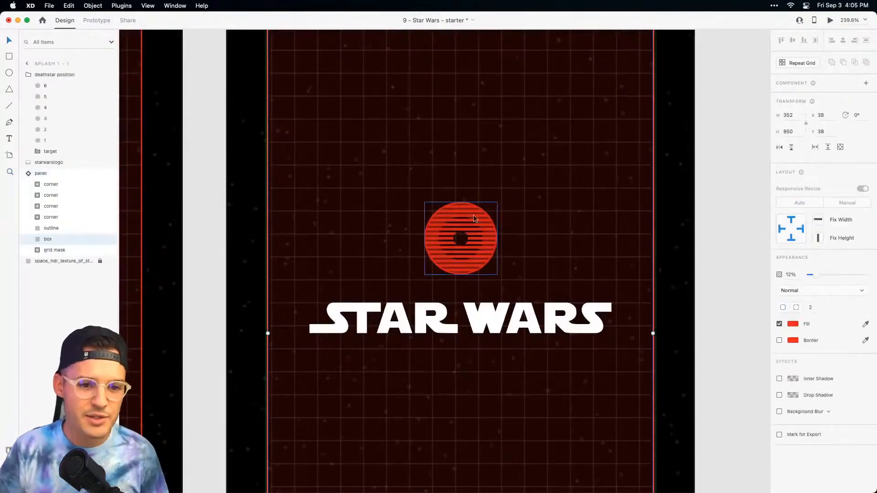
{"action": "left_click", "coordinate": [40, 154]}
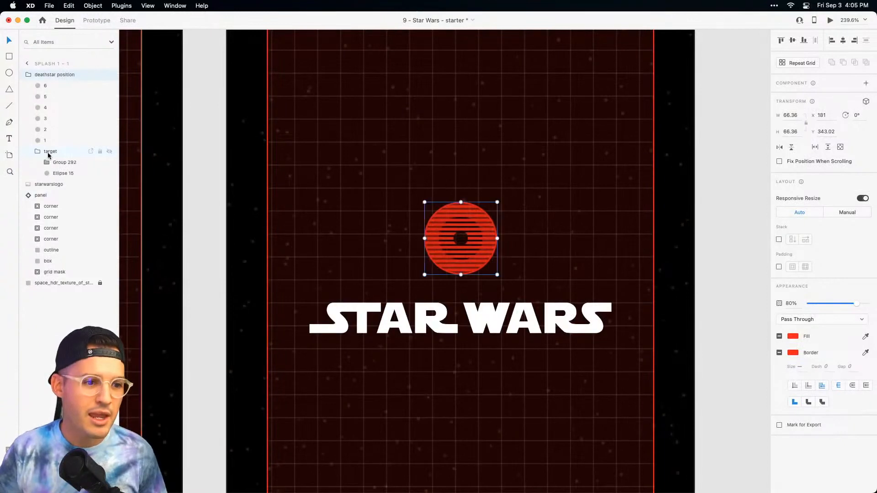
{"action": "left_click", "coordinate": [49, 154]}
{"action": "key", "text": "shift+Right"}
{"action": "key", "text": "shift+Right"}
{"action": "key", "text": "shift+Right"}
{"action": "key", "text": "shift+Right"}
{"action": "key", "text": "shift+Right"}
{"action": "key", "text": "shift+Right"}
{"action": "key", "text": "shift+Right"}
{"action": "key", "text": "shift+Right"}
{"action": "key", "text": "shift+Right"}
{"action": "key", "text": "shift+Right"}
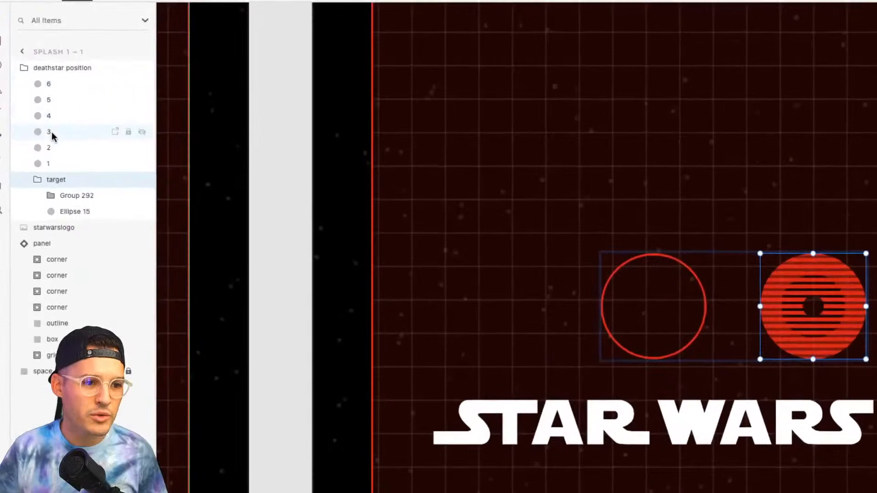
Try moving ring 1 of the deathstar position group to the left, to X 63.5.
{"action": "left_click", "coordinate": [59, 164]}
{"action": "key", "text": "shift+Left"}
{"action": "key", "text": "shift+Left"}
{"action": "key", "text": "shift+Left"}
{"action": "key", "text": "shift+Left"}
{"action": "key", "text": "shift+Left"}
{"action": "key", "text": "shift+Left"}
{"action": "key", "text": "shift+Left"}
{"action": "key", "text": "shift+Left"}
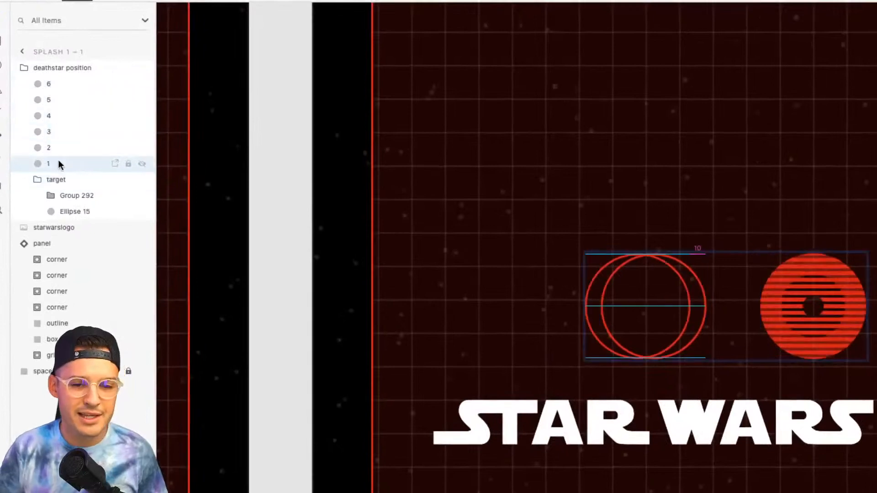
{"action": "left_click", "coordinate": [58, 163]}
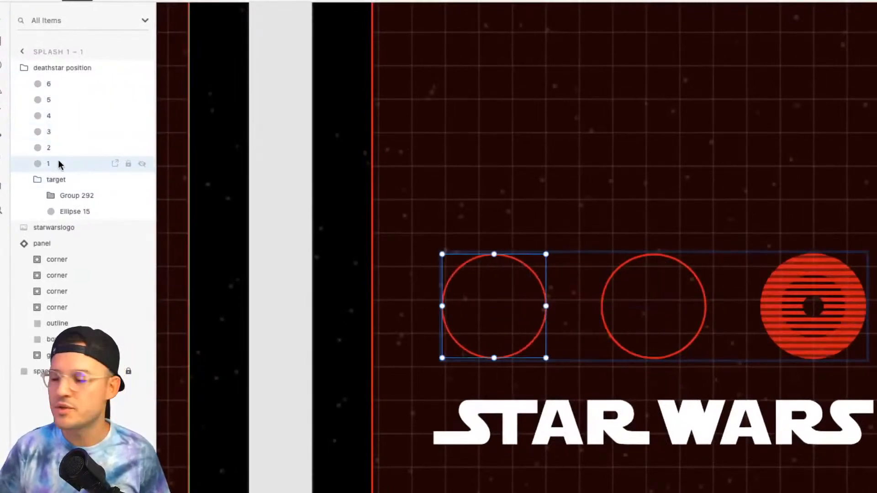
{"action": "key", "text": "super+minus"}
{"action": "key", "text": "shift+Left"}
{"action": "key", "text": "Left"}
{"action": "key", "text": "Left"}
{"action": "key", "text": "Left"}
{"action": "key", "text": "Left"}
{"action": "key", "text": "Left"}
{"action": "key", "text": "Left"}
{"action": "key", "text": "Left"}
{"action": "key", "text": "Left"}
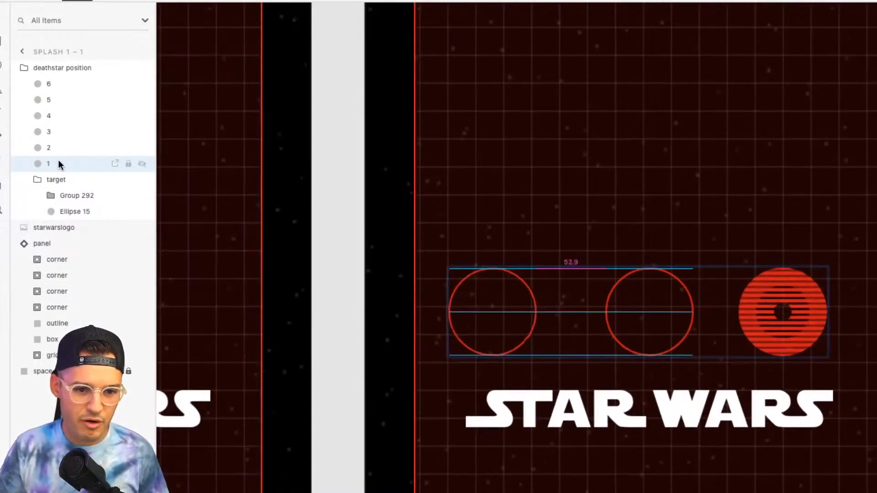
Try distributing the target group and rings 1 through 6 horizontally across the row.
{"action": "left_click_drag", "start_coordinate": [605, 264], "coordinate": [465, 192]}
{"action": "left_click", "coordinate": [617, 222]}
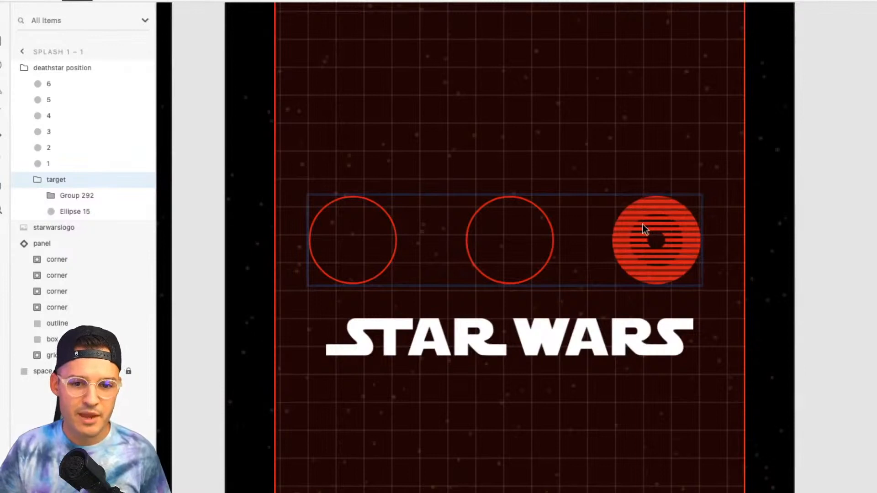
{"action": "left_click", "coordinate": [643, 224]}
{"action": "left_click", "coordinate": [37, 179]}
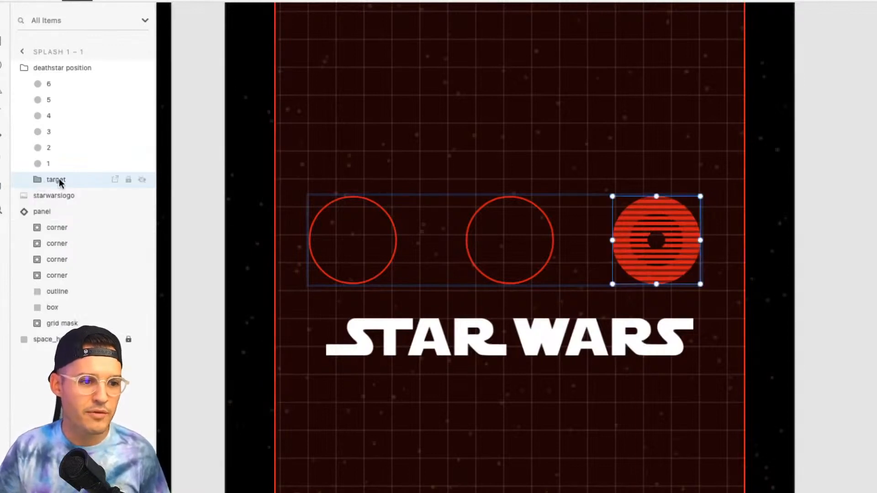
{"action": "left_click", "coordinate": [60, 85], "text": "shift"}
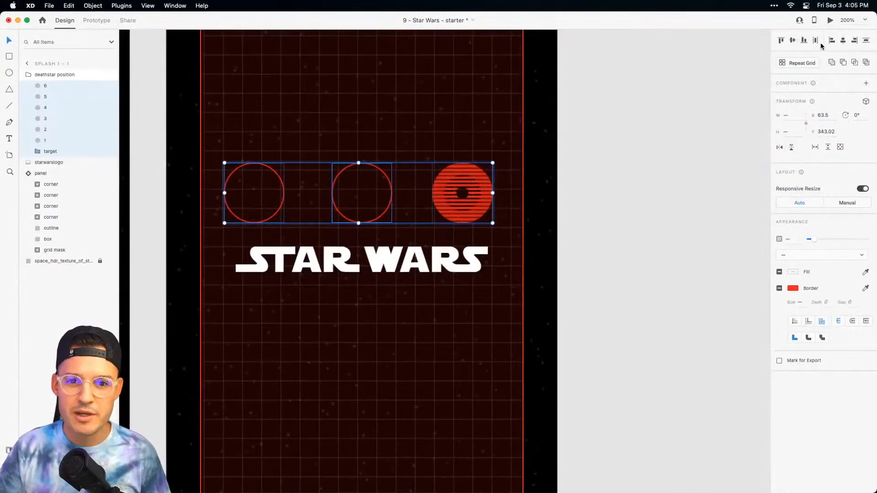
{"action": "left_click", "coordinate": [816, 41]}
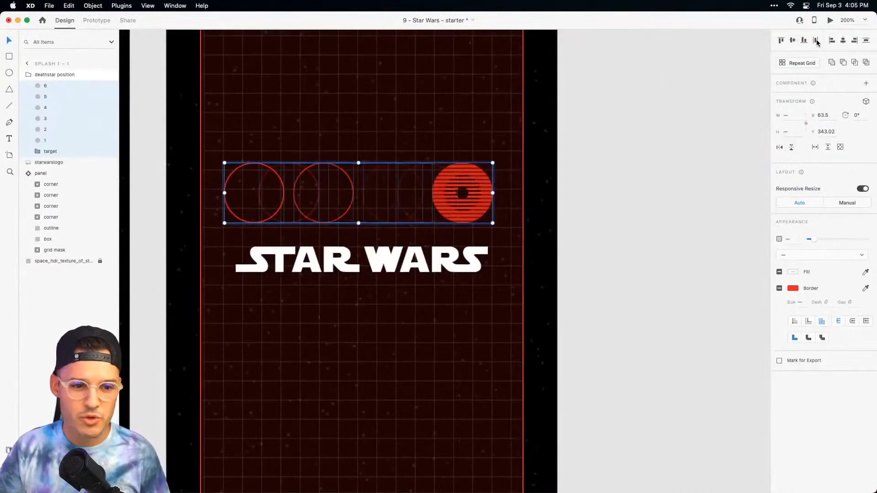
{"action": "left_click", "coordinate": [664, 158]}
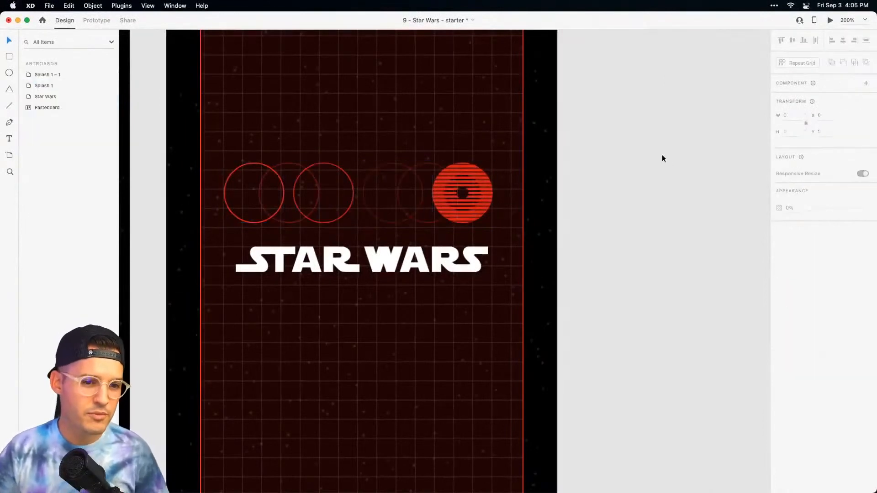
{"action": "key", "text": "z"}
{"action": "left_click_drag", "start_coordinate": [598, 154], "coordinate": [136, 272]}
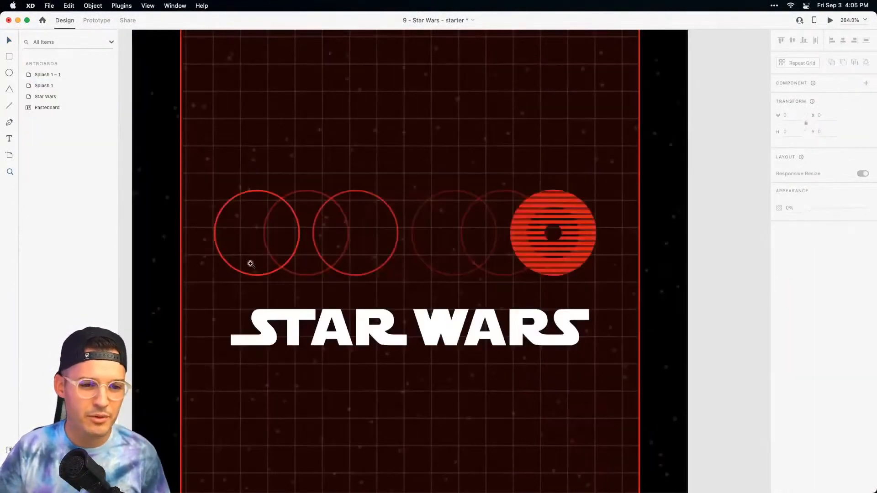
Undo the horizontal distribution and the move of ring 1, keeping the target group at X 281.
{"action": "key", "text": "super+z"}
{"action": "key", "text": "super+z"}
{"action": "key", "text": "super+z"}
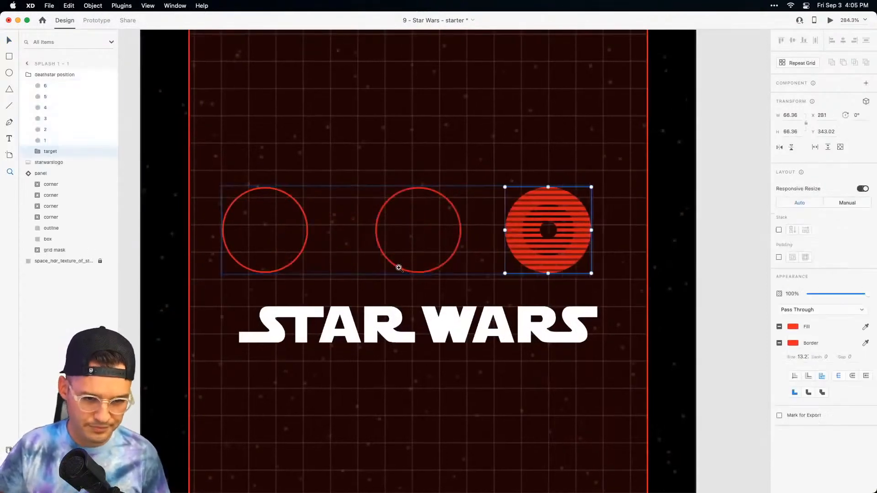
{"action": "key", "text": "super+z"}
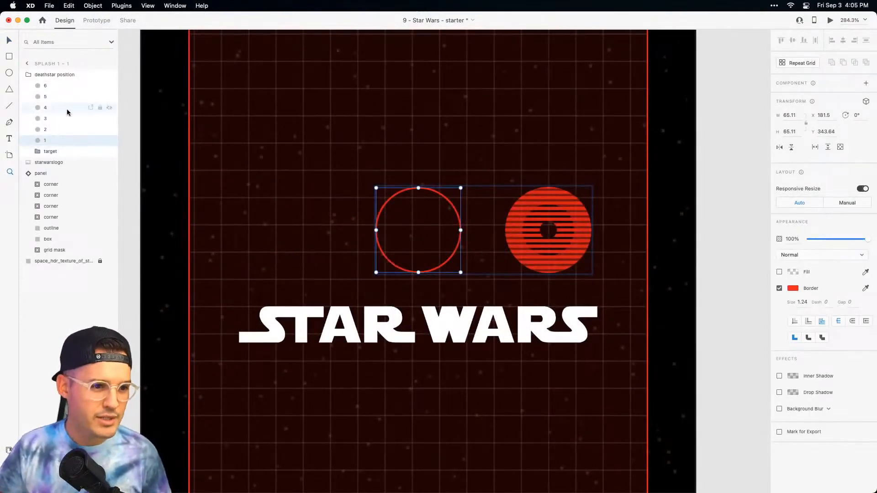
Stagger rings 6, 5 and 4 to the right of ring 3 in successive offsets of about 40 to 50 px.
{"action": "key", "text": "shift+Right"}
{"action": "key", "text": "shift+Right"}
{"action": "key", "text": "shift+Right"}
{"action": "key", "text": "shift+Right"}
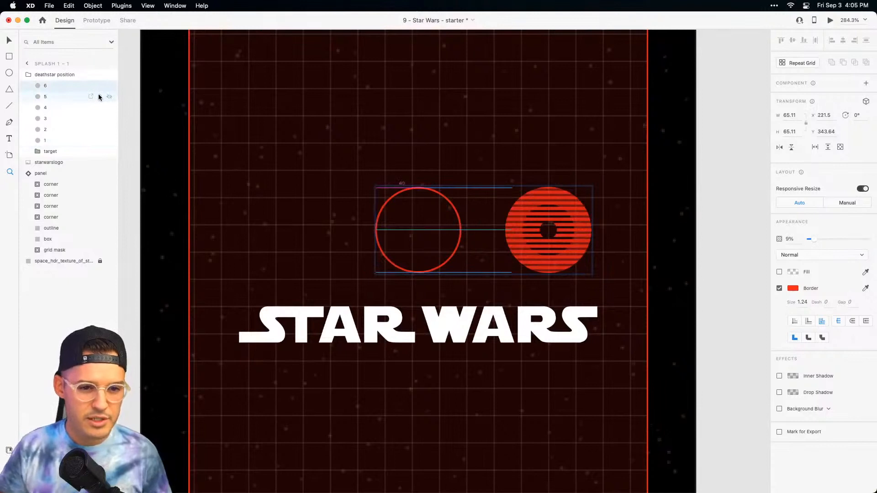
{"action": "key", "text": "shift+Right"}
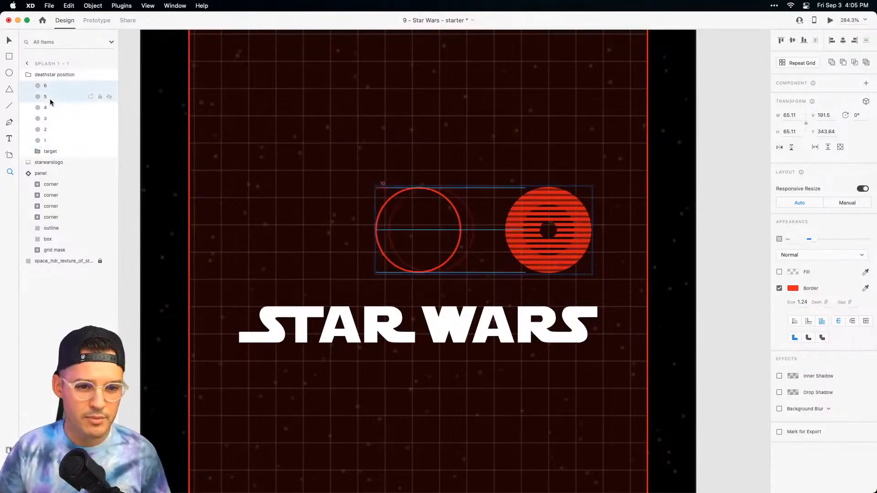
{"action": "left_click", "coordinate": [48, 106], "text": "shift"}
{"action": "key", "text": "shift+Right"}
{"action": "key", "text": "shift+Right"}
{"action": "key", "text": "shift+Right"}
Offset rings 3 and 2 along with the higher-numbered rings by 40 px each, and shift rings 2 to 6 left so they start at X 76.5.
{"action": "left_click", "coordinate": [47, 119], "text": "shift"}
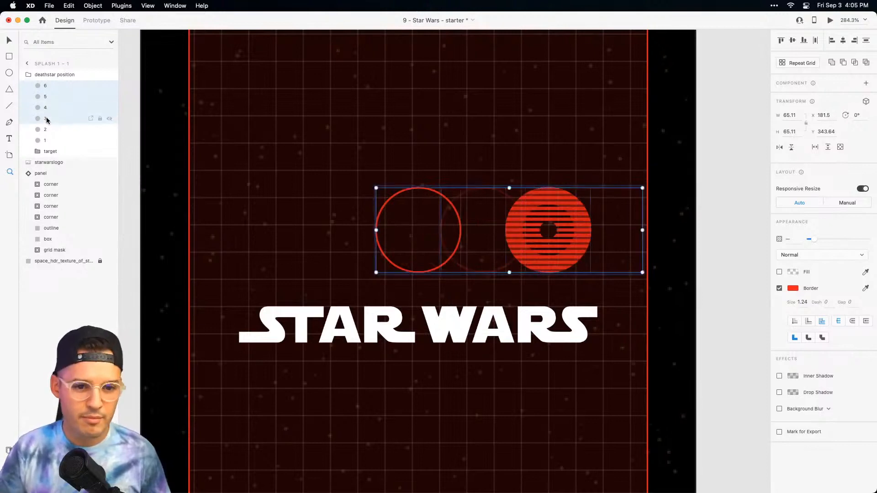
{"action": "left_click", "coordinate": [67, 132], "text": "shift"}
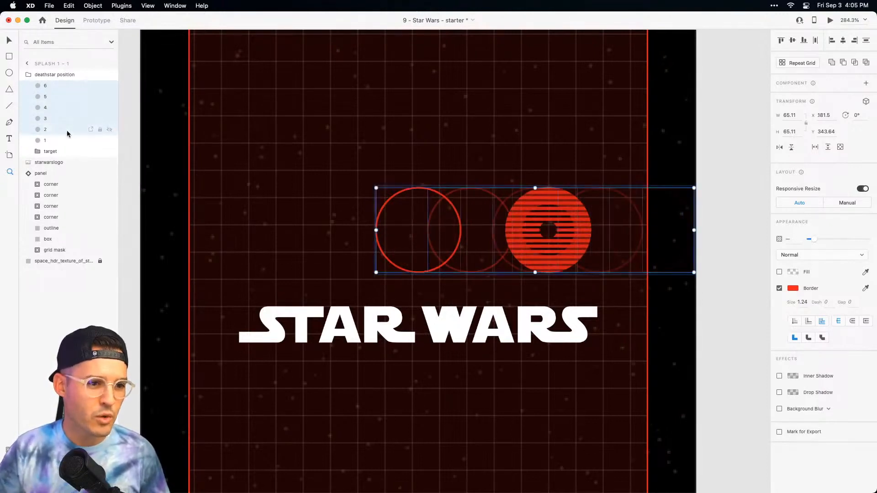
{"action": "key", "text": "shift+Right"}
{"action": "key", "text": "shift+Right"}
{"action": "key", "text": "shift+Right"}
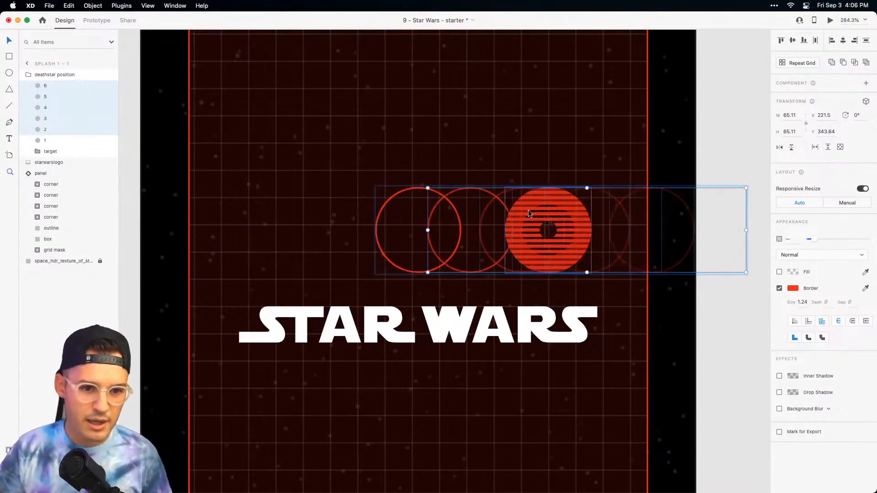
{"action": "left_click_drag", "start_coordinate": [488, 197], "coordinate": [303, 195]}
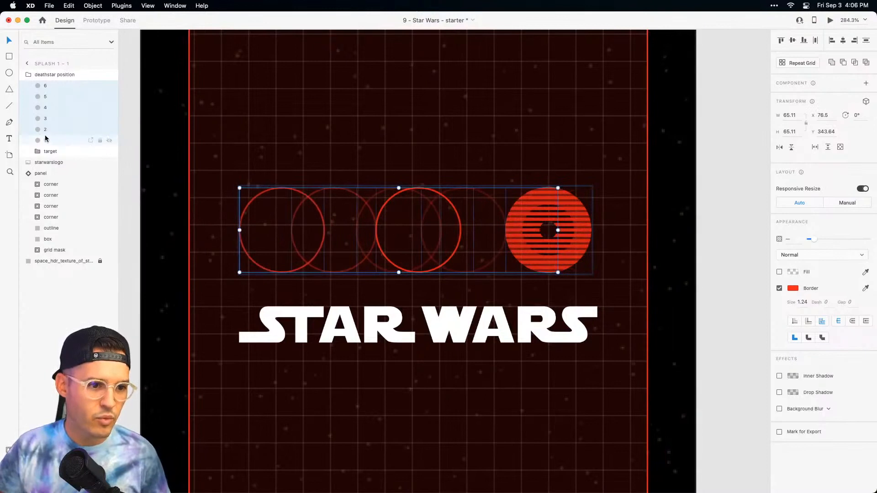
Move ring 1 left past ring 2 to X 46.5, making it the outermost ring in the row.
{"action": "left_click", "coordinate": [53, 140]}
{"action": "key", "text": "shift+Left"}
{"action": "key", "text": "shift+Left"}
{"action": "key", "text": "shift+Left"}
{"action": "key", "text": "shift+Left"}
{"action": "key", "text": "shift+Left"}
{"action": "key", "text": "shift+Left"}
{"action": "key", "text": "shift+Left"}
{"action": "key", "text": "shift+Left"}
{"action": "key", "text": "shift+Left"}
{"action": "key", "text": "shift+Left"}
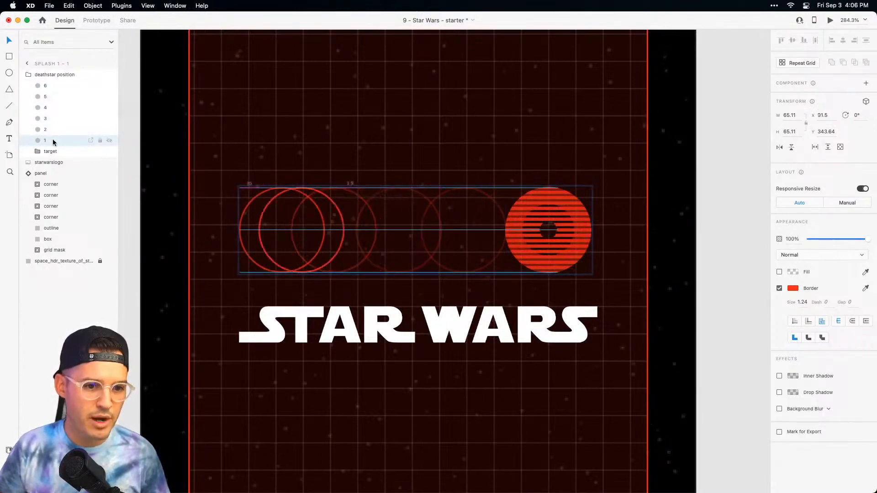
{"action": "key", "text": "Right"}
{"action": "key", "text": "Right"}
{"action": "key", "text": "Right"}
{"action": "key", "text": "Right"}
{"action": "key", "text": "shift+Left"}
{"action": "key", "text": "shift+Left"}
{"action": "key", "text": "shift+Left"}
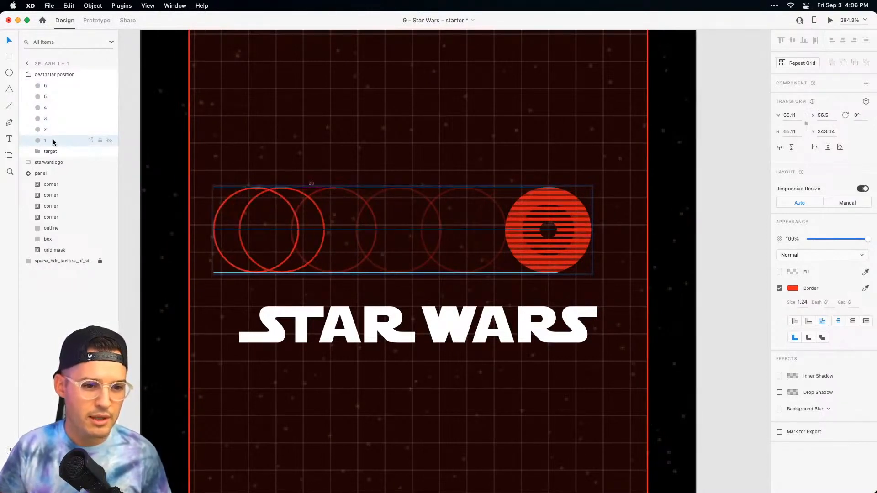
Distribute rings 1 through 6 and the target group horizontally with even spacing.
{"action": "left_click", "coordinate": [55, 87]}
{"action": "left_click", "coordinate": [78, 150], "text": "shift"}
{"action": "left_click", "coordinate": [815, 40]}
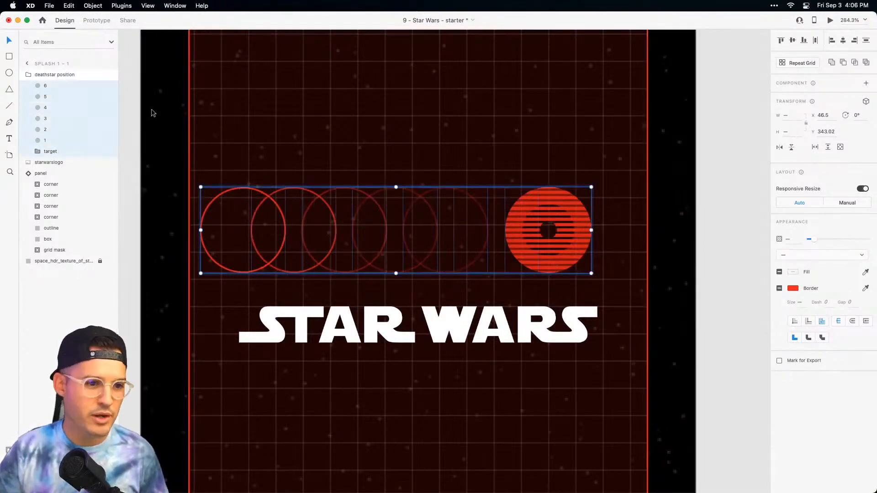
Centre the whole deathstar position group horizontally in the Splash 1 – 1 artboard.
{"action": "left_click", "coordinate": [57, 76]}
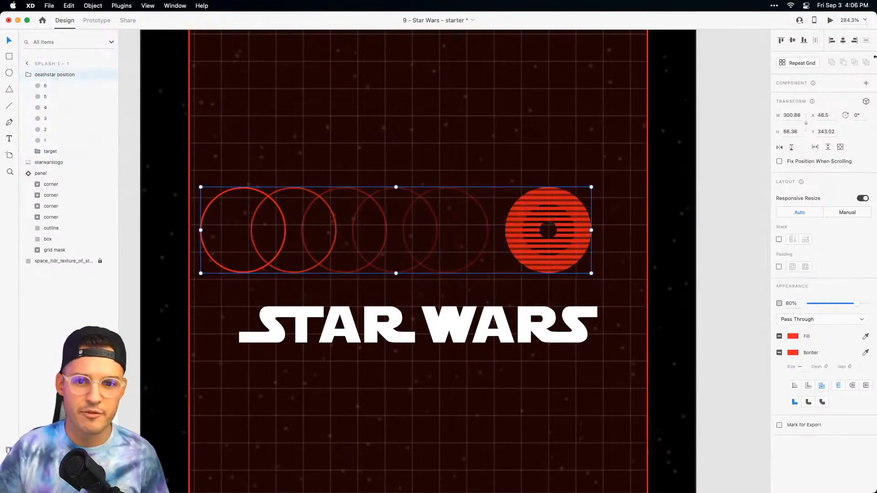
{"action": "left_click", "coordinate": [843, 41]}
{"action": "left_click", "coordinate": [699, 199]}
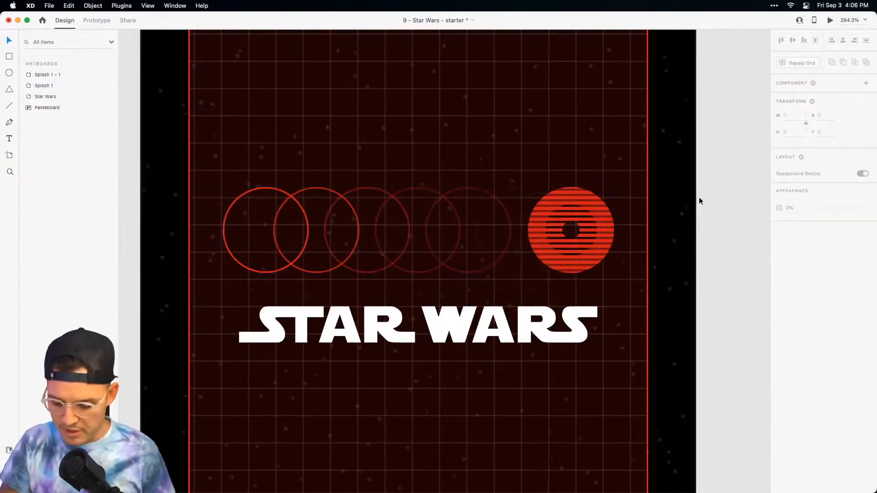
{"action": "key", "text": "super+1"}
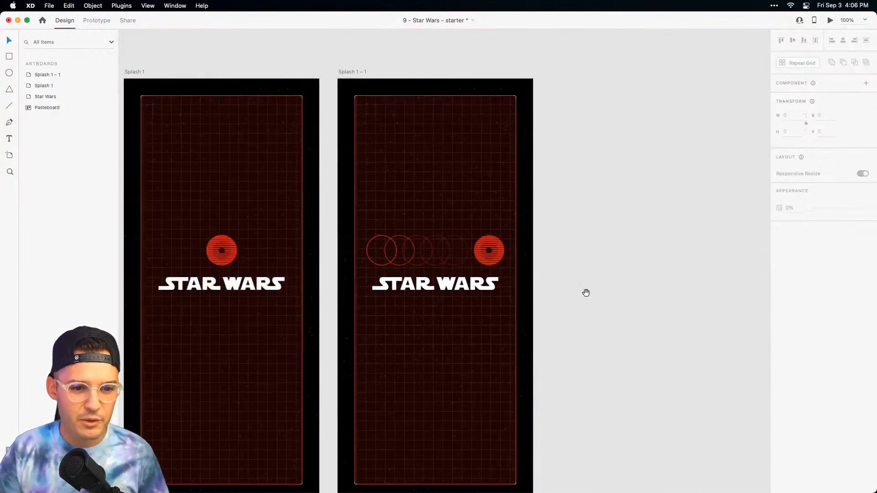
{"action": "scroll", "coordinate": [687, 224], "scroll_direction": "left", "scroll_amount": 4}
{"action": "scroll", "coordinate": [687, 224], "scroll_direction": "down", "scroll_amount": 2}
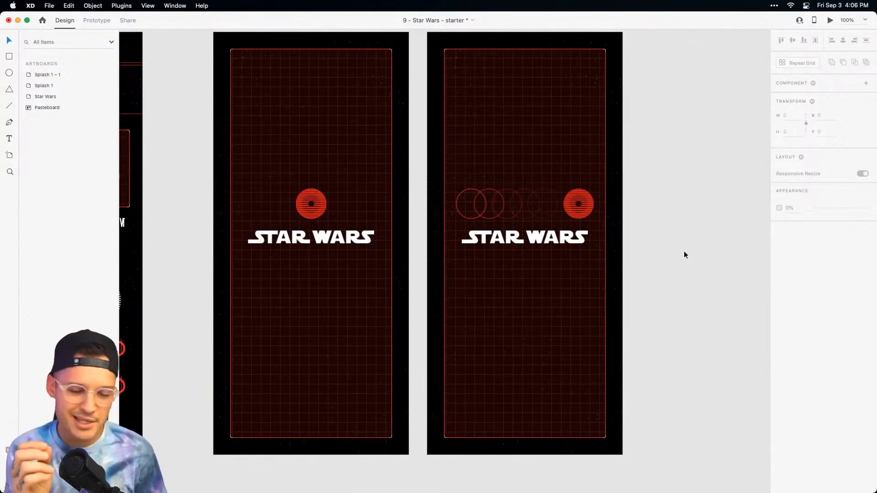
Switch to Finder and preview the sound files Alarmed Trill.mp3 and Curt Reply.mp3 in the sounds folder.
{"action": "key", "text": "super+Tab"}
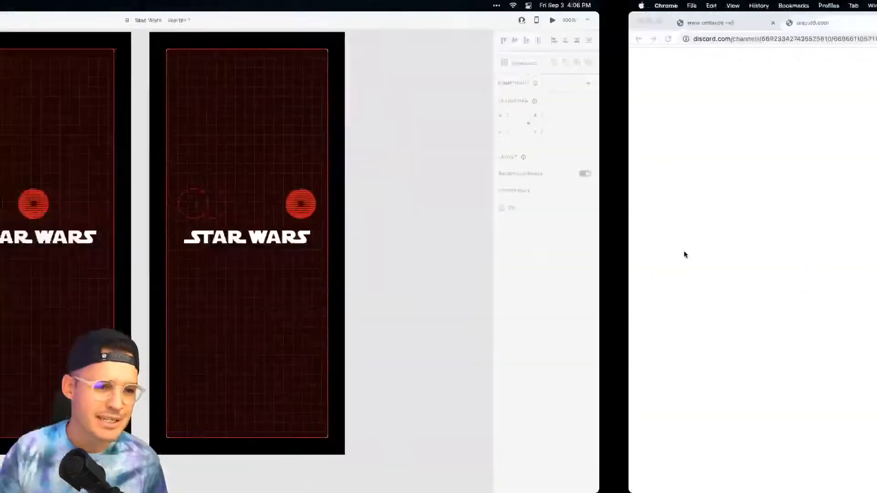
{"action": "key", "text": "super+Tab"}
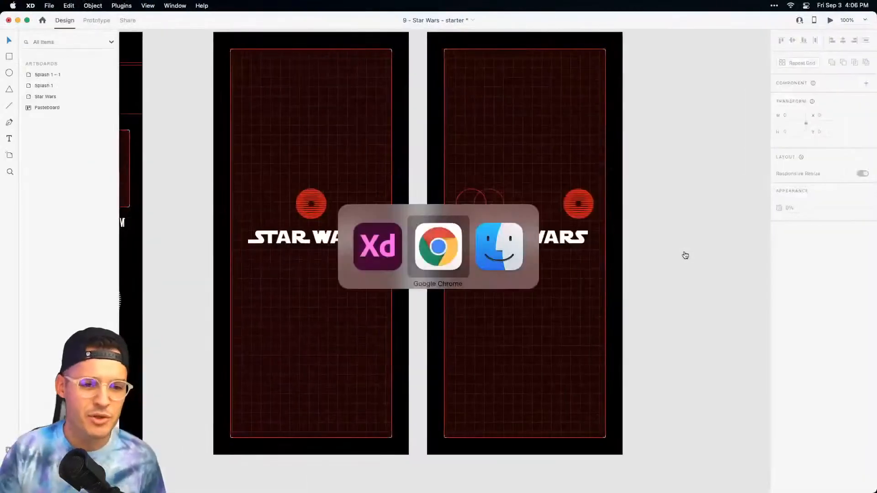
{"action": "key", "text": "super+Tab"}
{"action": "left_click", "coordinate": [607, 75]}
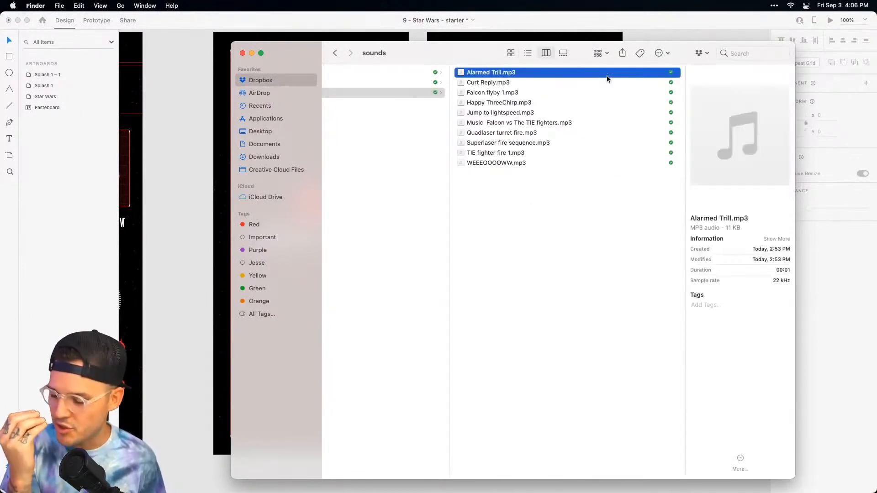
{"action": "key", "text": "XF86AudioRaiseVolume"}
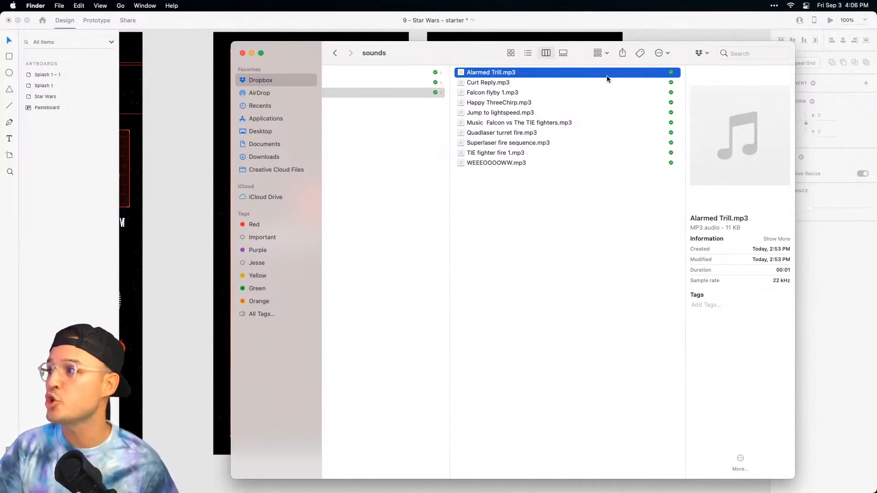
{"action": "key", "text": "space"}
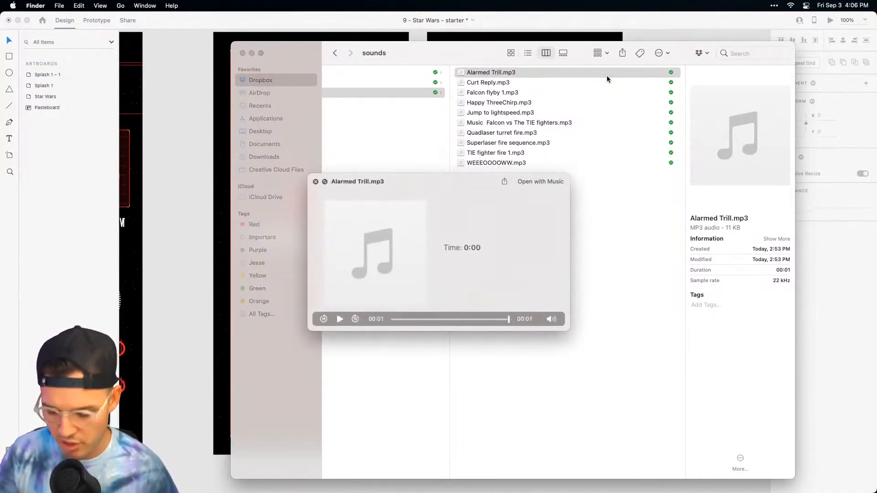
{"action": "key", "text": "Down"}
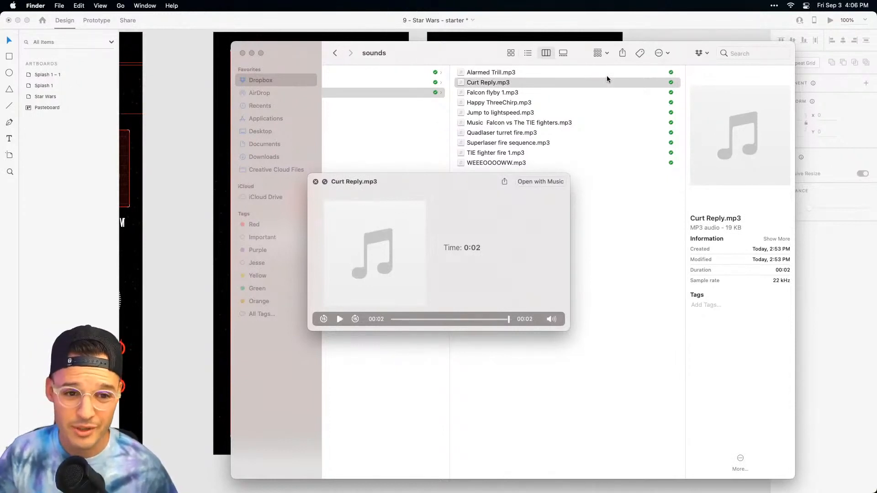
Preview the sound files Falcon flyby 1.mp3 and Happy ThreeChirp.mp3, close the preview and return to Adobe XD.
{"action": "key", "text": "Down"}
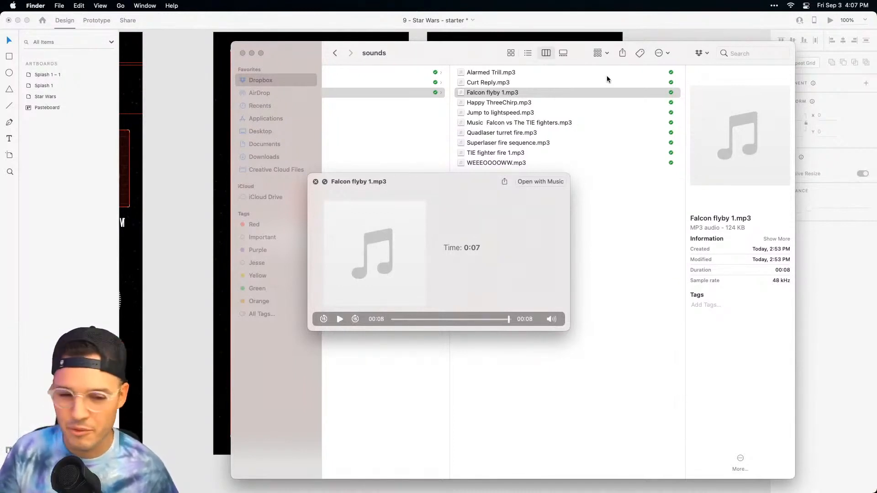
{"action": "key", "text": "Down"}
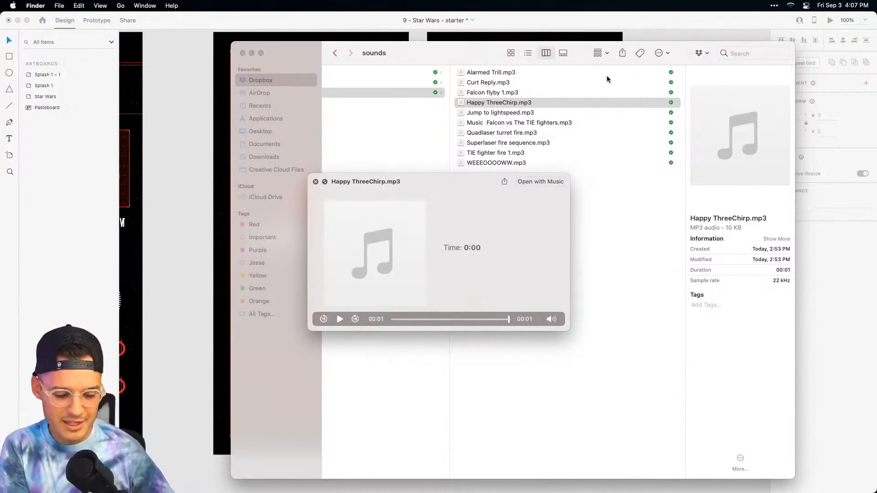
{"action": "left_click", "coordinate": [316, 182]}
{"action": "left_click", "coordinate": [183, 147]}
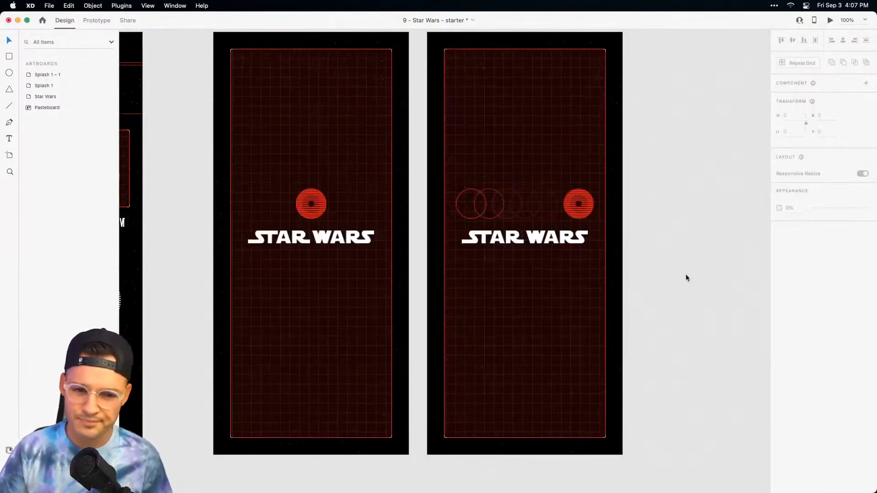
Set the opacity of the panel component in the Splash 1 artboard to 0%.
{"action": "scroll", "coordinate": [702, 219], "scroll_direction": "up", "scroll_amount": 2}
{"action": "scroll", "coordinate": [703, 220], "scroll_direction": "left", "scroll_amount": 2}
{"action": "left_click", "coordinate": [342, 227]}
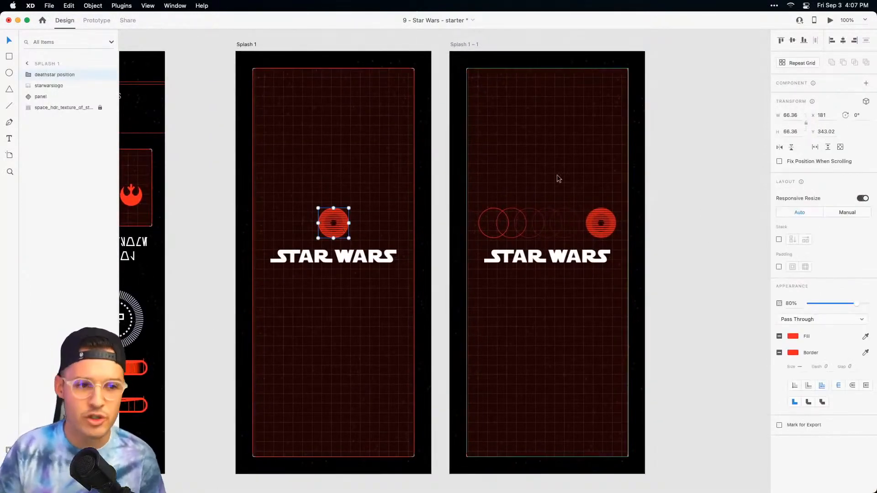
{"action": "left_click", "coordinate": [96, 21]}
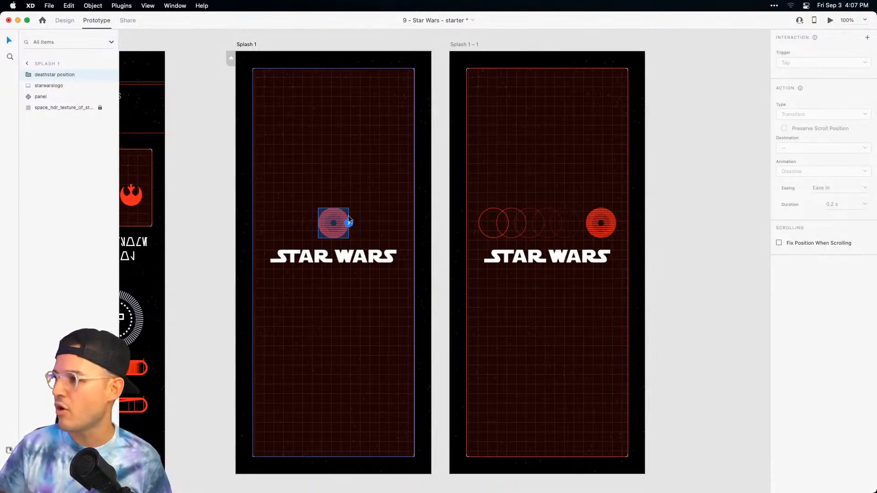
{"action": "left_click", "coordinate": [349, 178]}
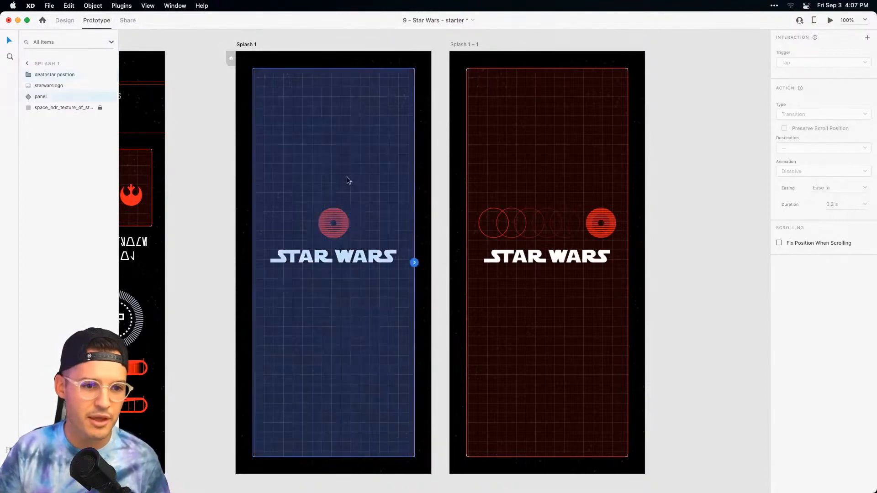
{"action": "left_click", "coordinate": [65, 21]}
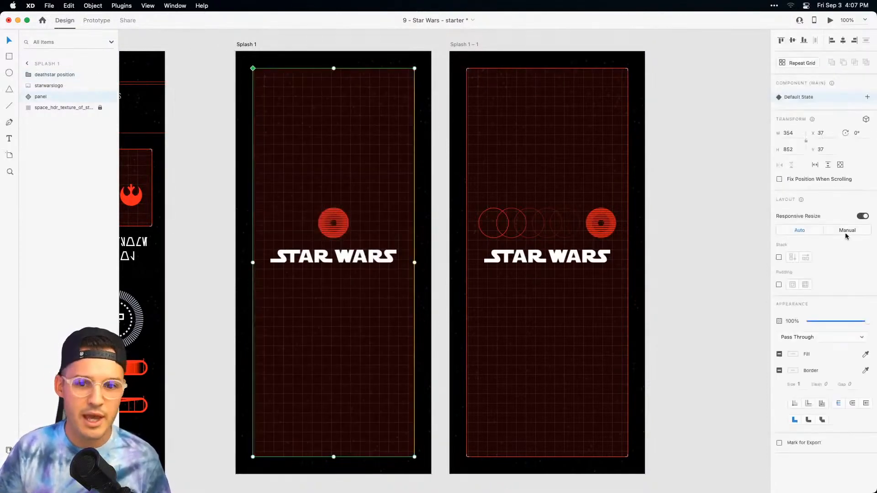
{"action": "left_click_drag", "start_coordinate": [868, 322], "coordinate": [770, 332]}
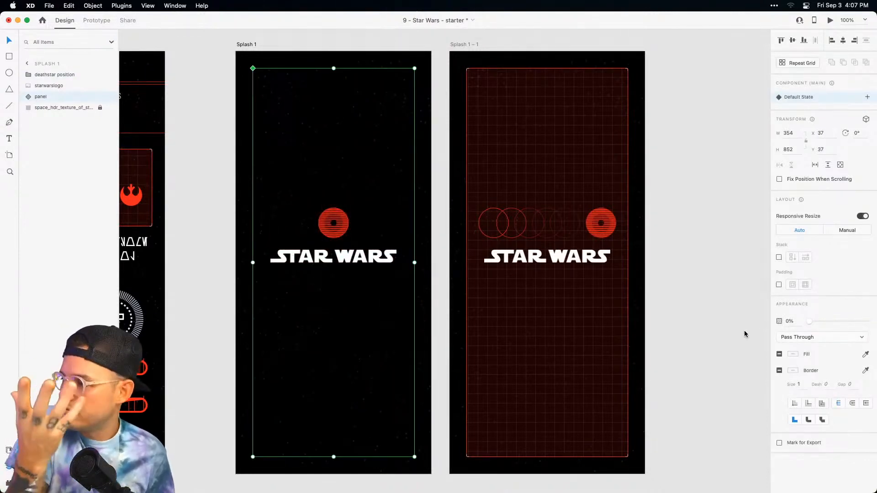
Link the deathstar position group in Splash 1 to Splash 1 – 1 with a Tap trigger and Auto-Animate.
{"action": "left_click", "coordinate": [330, 218]}
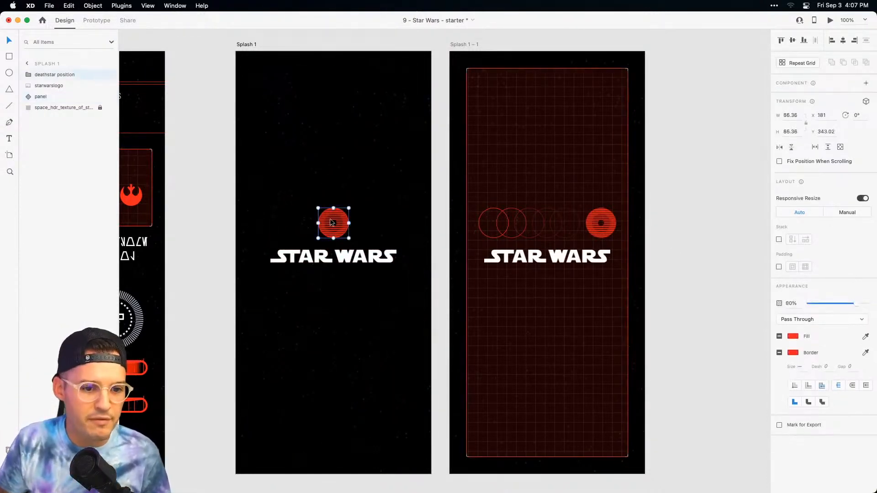
{"action": "left_click", "coordinate": [97, 20]}
{"action": "left_click_drag", "start_coordinate": [349, 222], "coordinate": [490, 198]}
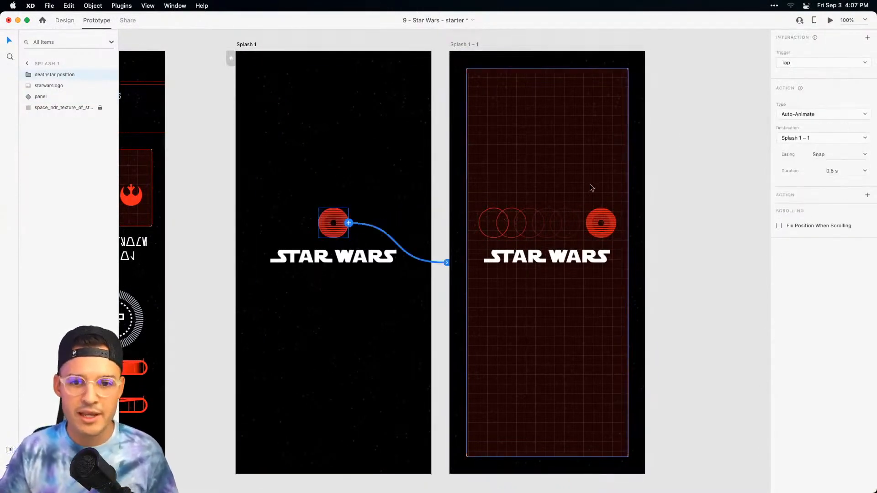
{"action": "left_click", "coordinate": [794, 65]}
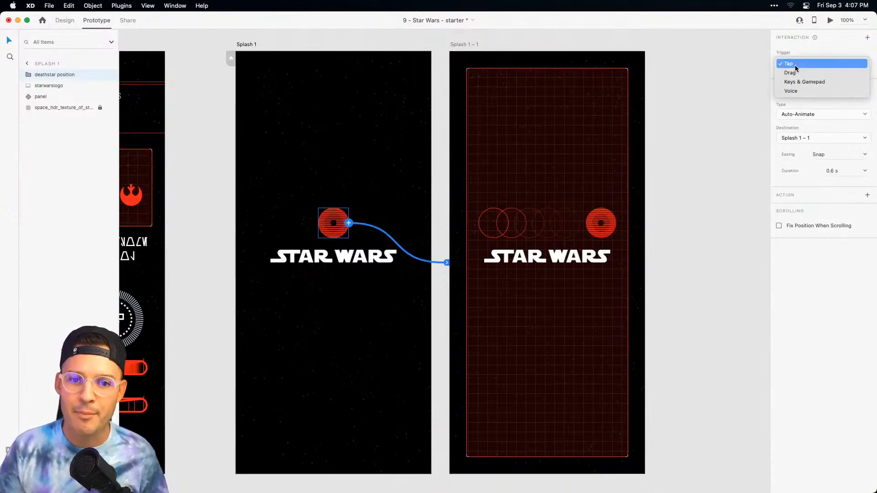
{"action": "left_click", "coordinate": [795, 65]}
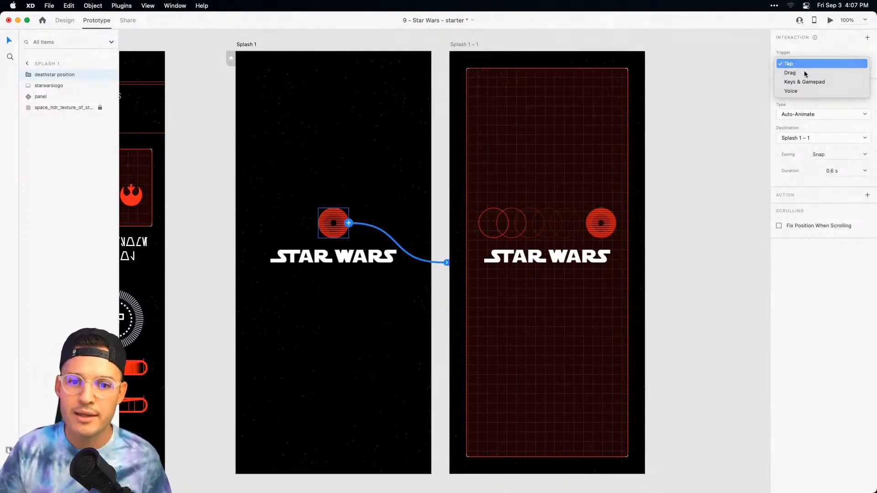
{"action": "left_click", "coordinate": [842, 142]}
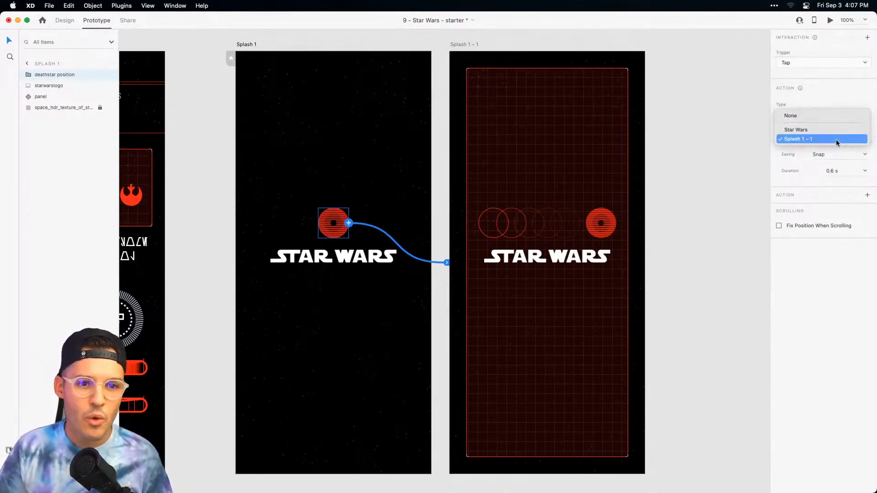
{"action": "left_click", "coordinate": [842, 139]}
Set the Auto-Animate easing to None and the duration to 5 s.
{"action": "left_click", "coordinate": [860, 153]}
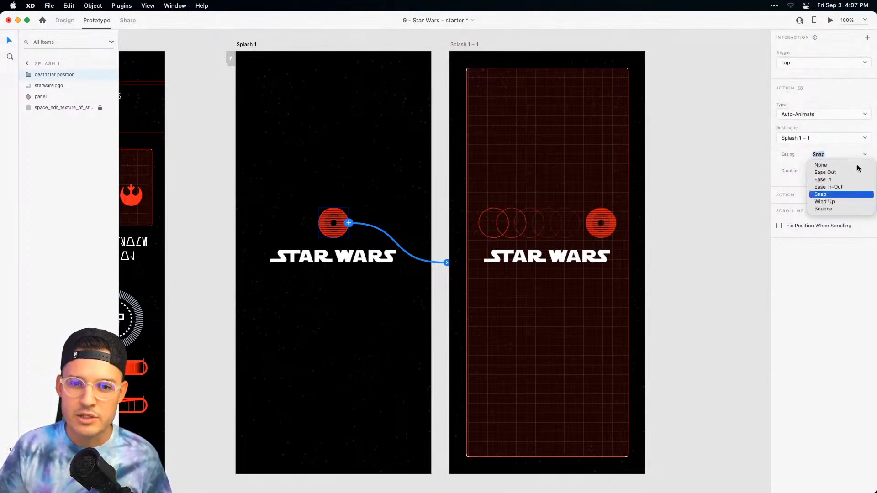
{"action": "left_click", "coordinate": [858, 169]}
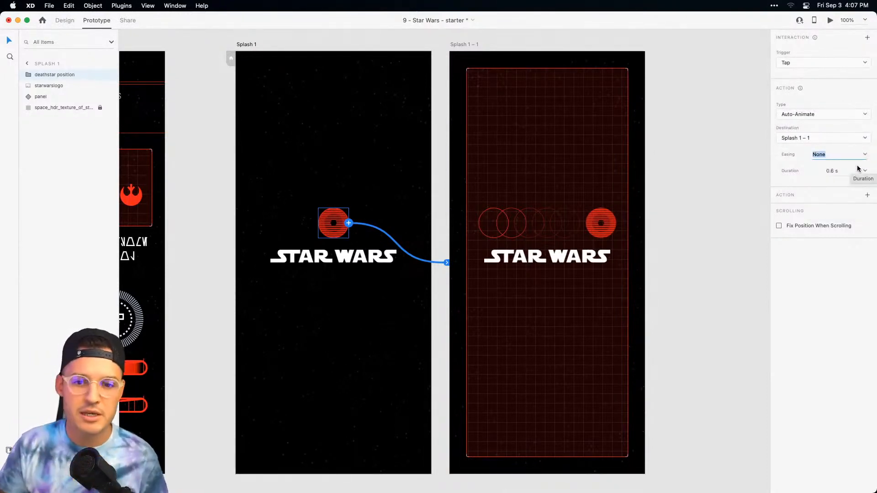
{"action": "left_click", "coordinate": [834, 170]}
{"action": "type", "text": "5"}
{"action": "key", "text": "Tab"}
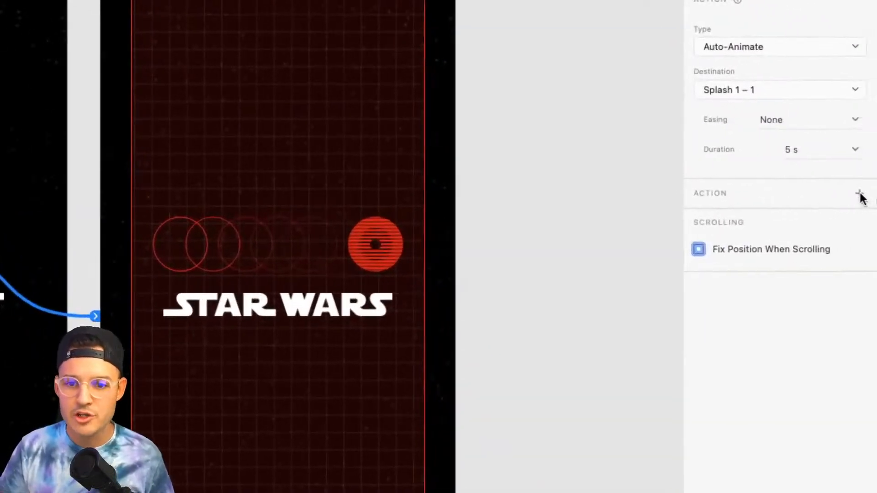
Add an Audio Playback action to the tap interaction, importing WEEEOOOOWW.mp3 from the assets/sounds folder.
{"action": "left_click", "coordinate": [860, 195]}
{"action": "left_click", "coordinate": [850, 234]}
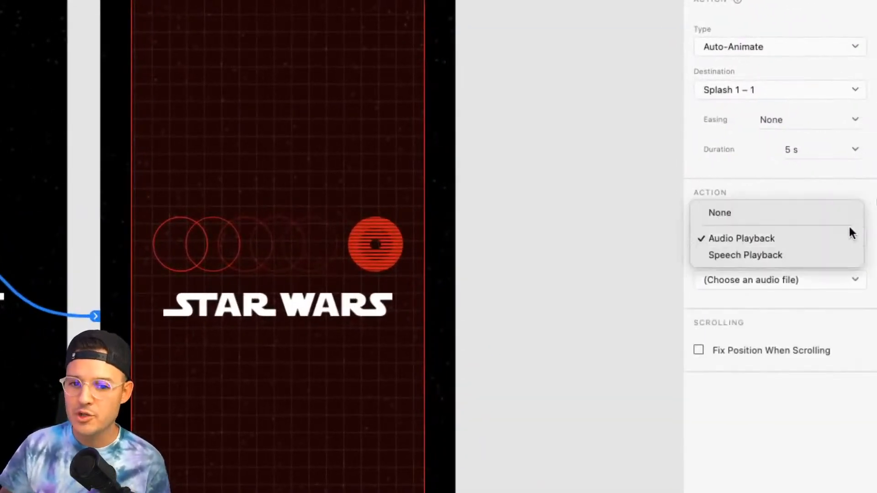
{"action": "left_click", "coordinate": [827, 239]}
{"action": "left_click", "coordinate": [816, 278]}
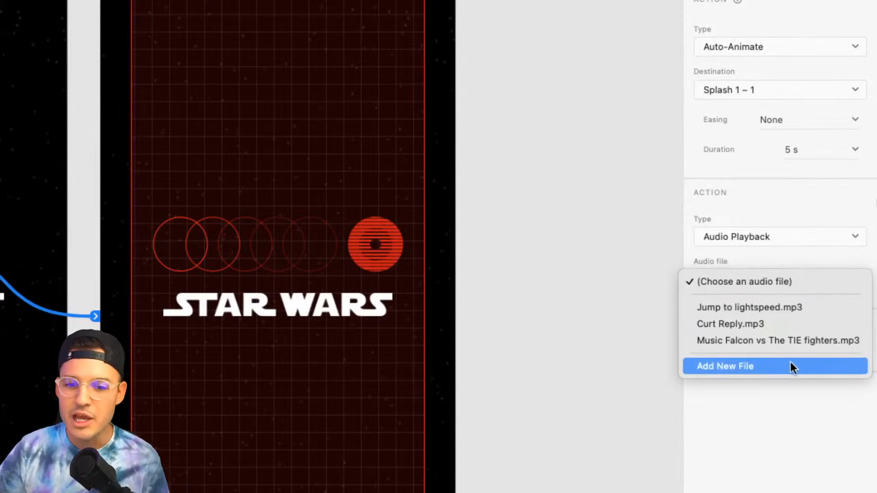
{"action": "left_click", "coordinate": [755, 364]}
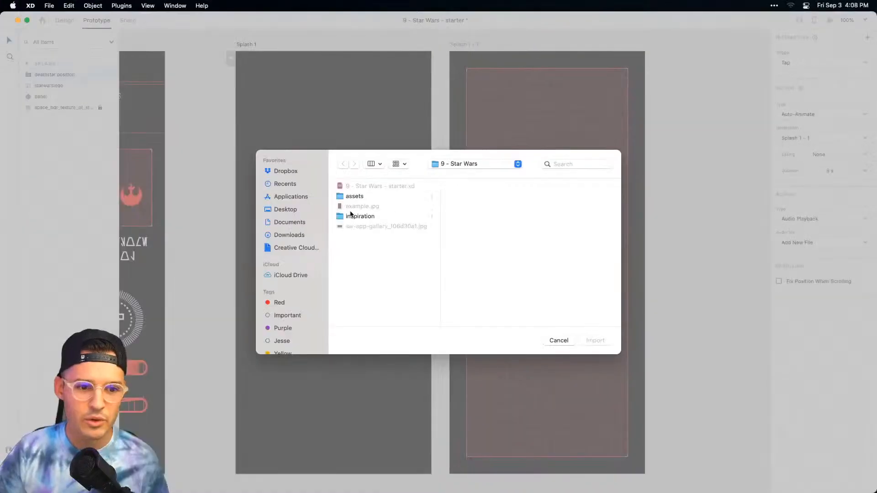
{"action": "left_click", "coordinate": [368, 197]}
{"action": "left_click", "coordinate": [496, 206]}
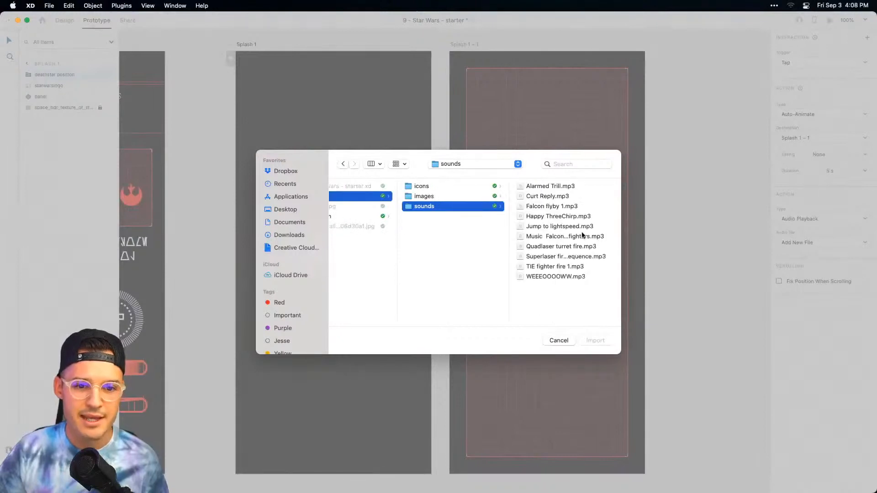
{"action": "left_click", "coordinate": [564, 277]}
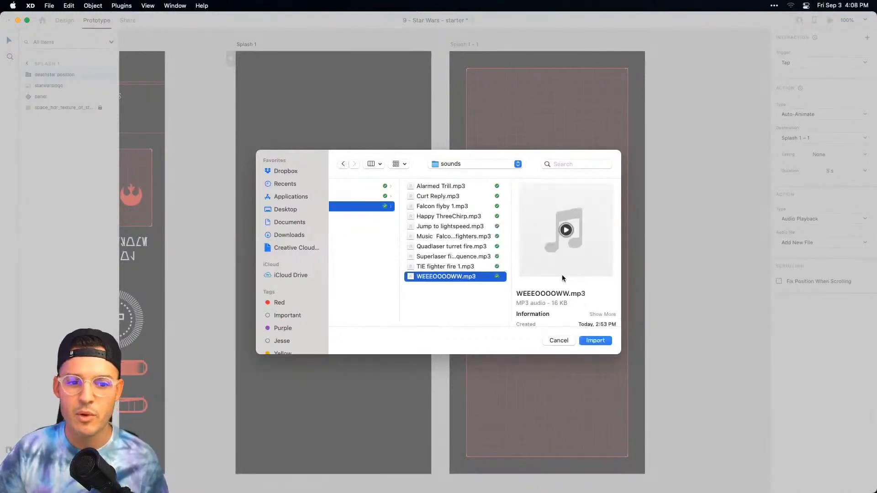
{"action": "left_click", "coordinate": [599, 341]}
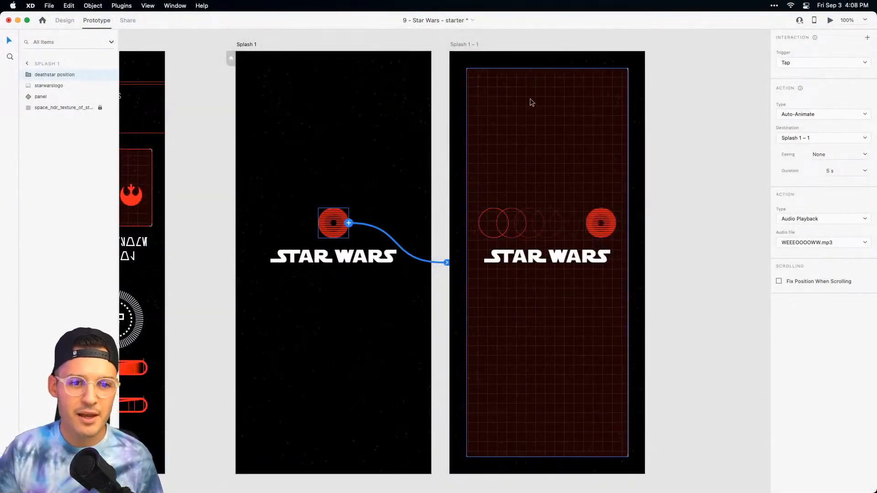
Make Splash 1 the starting artboard of a prototype flow and name the flow Star Wars.
{"action": "left_click", "coordinate": [247, 44]}
{"action": "left_click", "coordinate": [232, 58]}
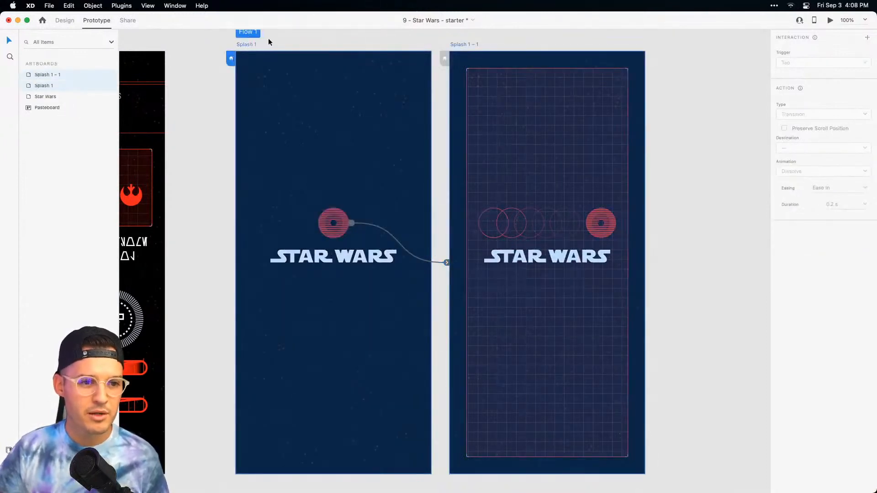
{"action": "double_click", "coordinate": [251, 33]}
{"action": "type", "text": "Star Wars"}
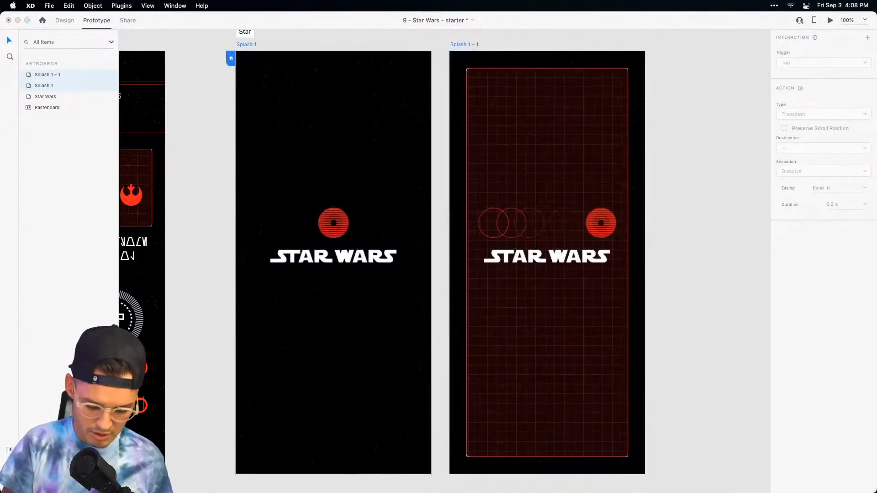
{"action": "key", "text": "Return"}
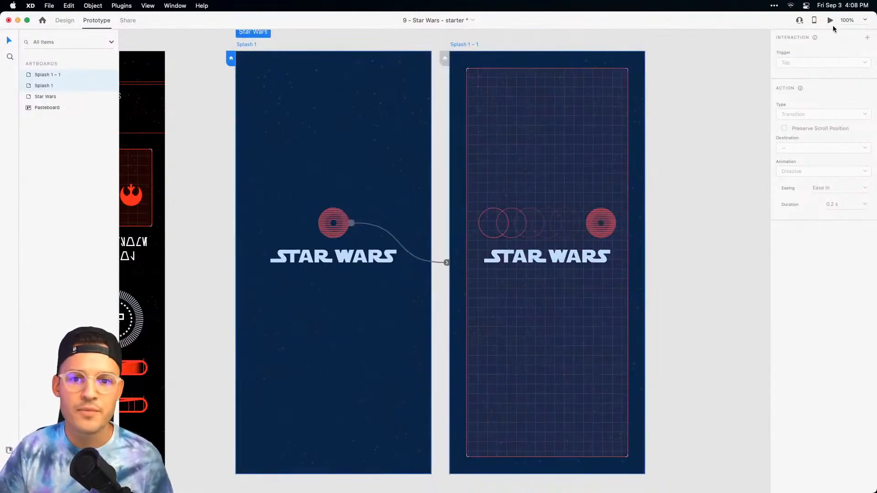
Preview the prototype with the sound volume raised, trigger the Death Star target's animation, and close the preview.
{"action": "left_click", "coordinate": [830, 21]}
{"action": "key", "text": "XF86AudioRaiseVolume"}
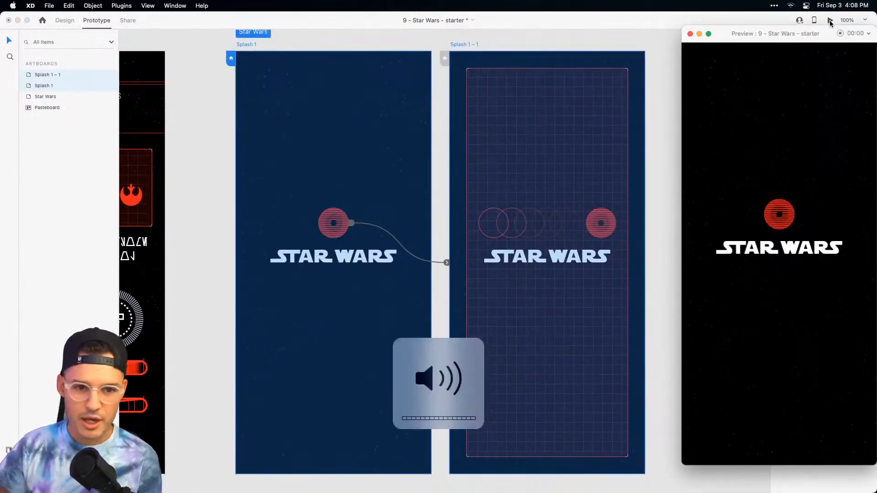
{"action": "left_click_drag", "start_coordinate": [786, 36], "coordinate": [518, 47]}
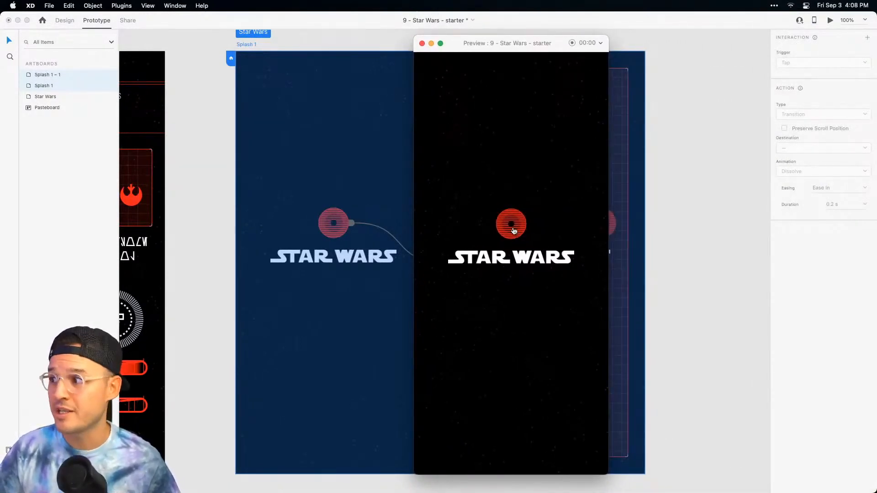
{"action": "left_click", "coordinate": [513, 229]}
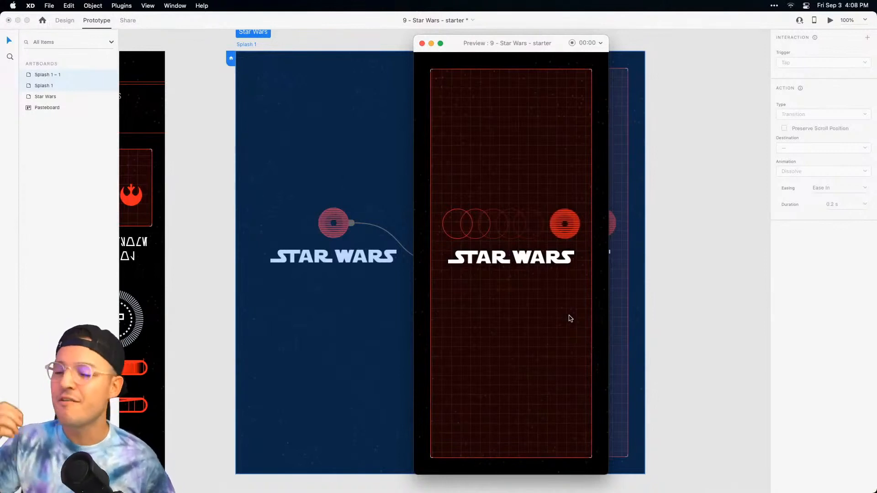
{"action": "left_click", "coordinate": [422, 42]}
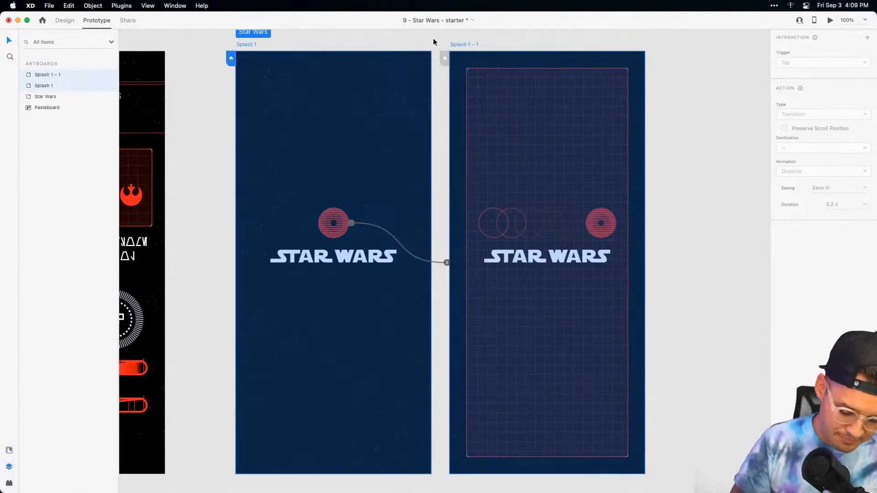
Try recoloring the document's red color asset to green #1CFC36 across the artboards, and undo the color change.
{"action": "key", "text": "super+shift+y"}
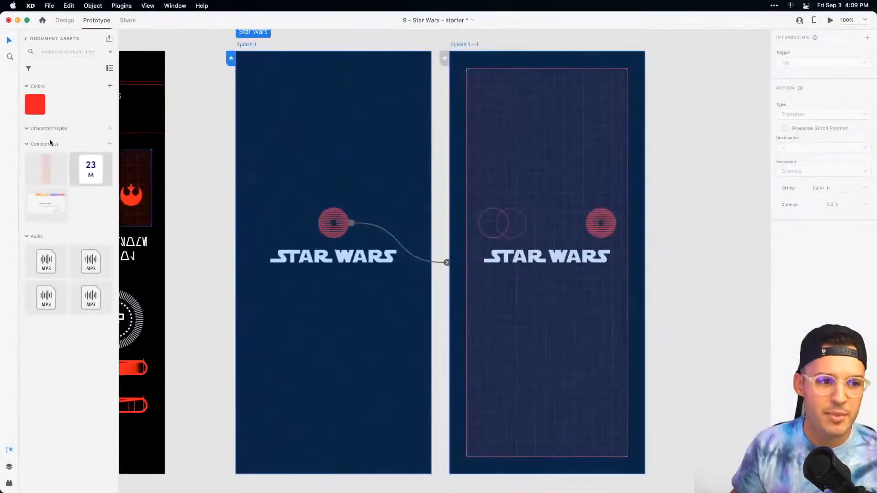
{"action": "left_click", "coordinate": [71, 22]}
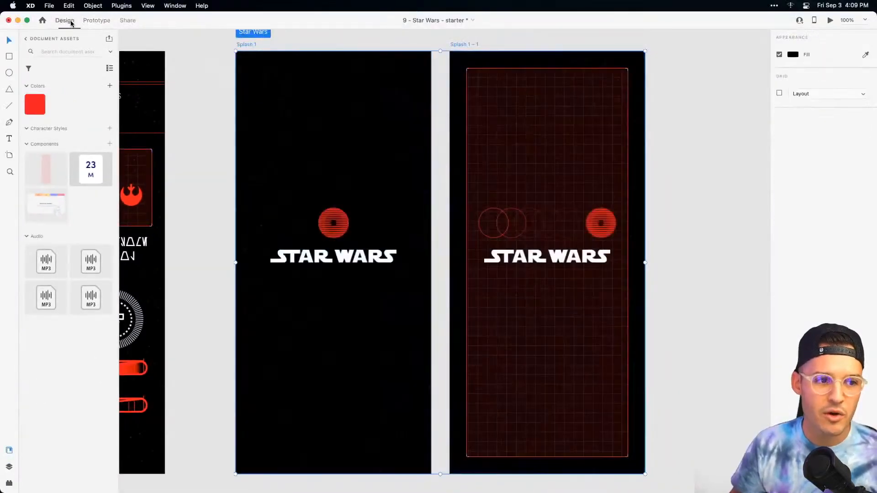
{"action": "left_click_drag", "start_coordinate": [194, 94], "coordinate": [333, 92]}
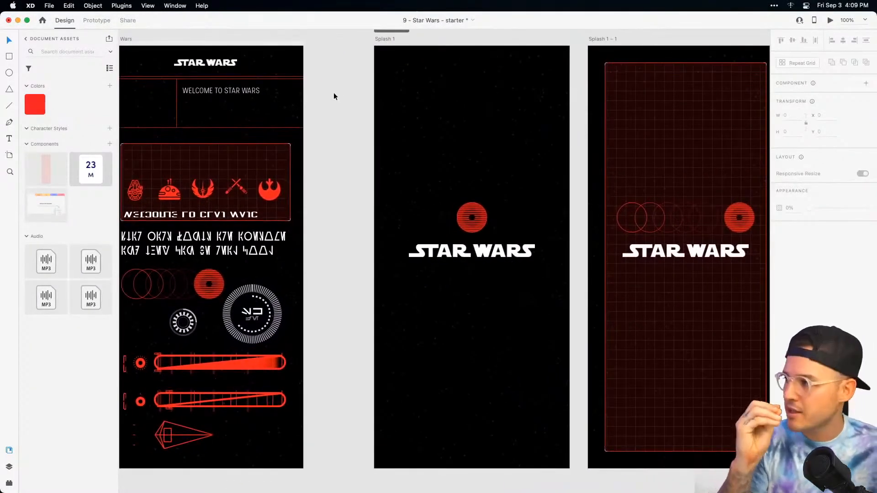
{"action": "scroll", "coordinate": [333, 93], "scroll_direction": "left", "scroll_amount": 1}
{"action": "left_click_drag", "start_coordinate": [417, 164], "coordinate": [327, 165]}
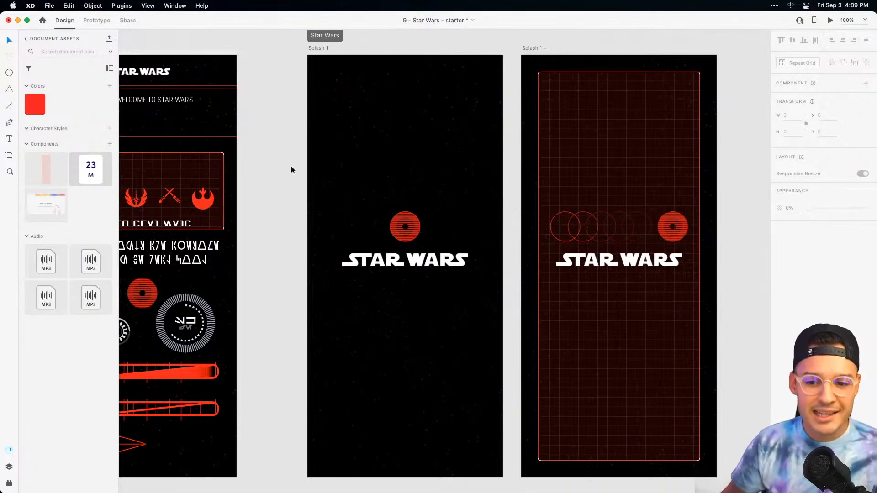
{"action": "right_click", "coordinate": [37, 107]}
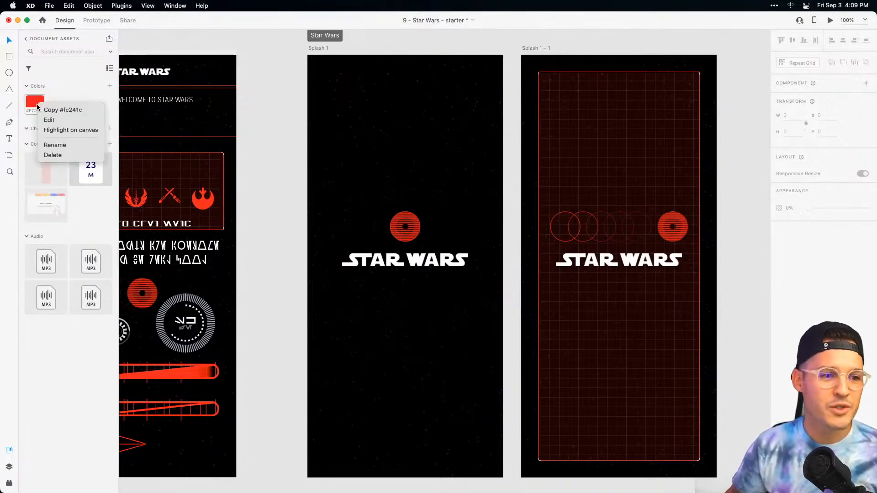
{"action": "left_click", "coordinate": [59, 119]}
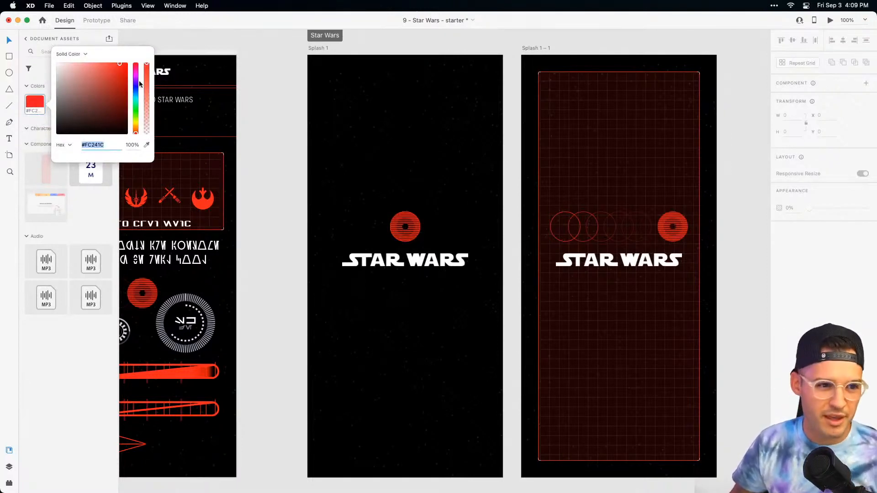
{"action": "mouse_move", "coordinate": [135, 89]}
{"action": "left_mouse_down"}
{"action": "mouse_move", "coordinate": [136, 126]}
{"action": "mouse_move", "coordinate": [138, 104]}
{"action": "left_mouse_up"}
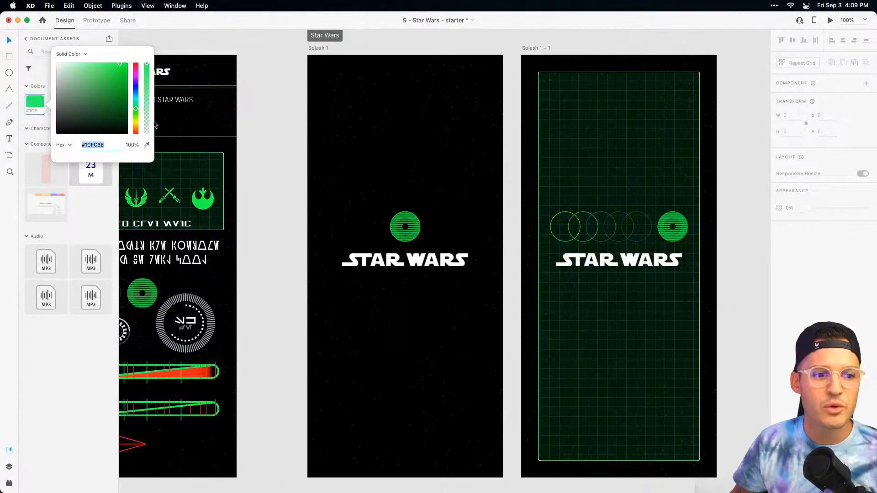
{"action": "left_click", "coordinate": [271, 182]}
{"action": "left_click_drag", "start_coordinate": [284, 193], "coordinate": [265, 173]}
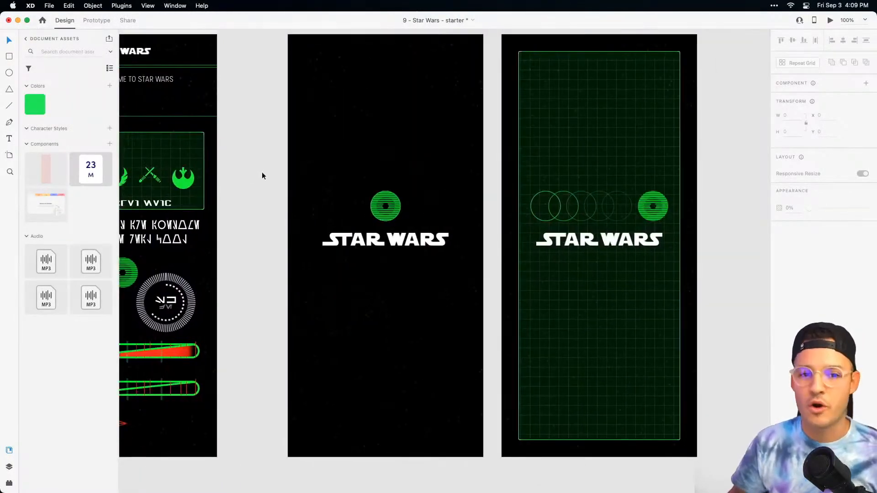
{"action": "key", "text": "super+z"}
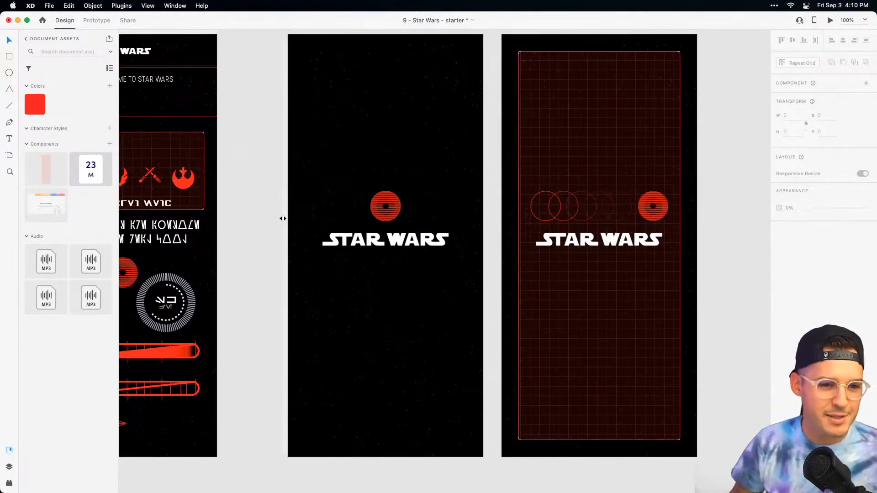
Change the audio file of the Death Star target's tap interaction on Splash 1 to Jump to lightspeed.mp3.
{"action": "left_click_drag", "start_coordinate": [413, 146], "coordinate": [361, 141]}
{"action": "left_click", "coordinate": [239, 43]}
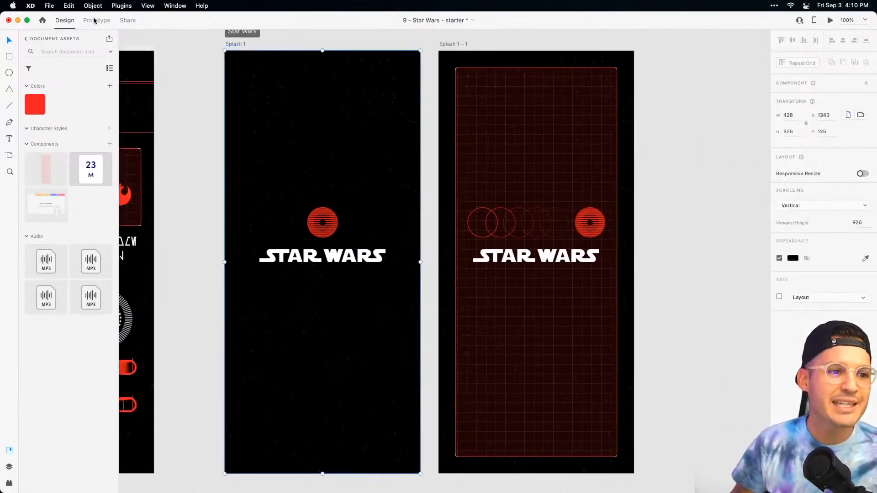
{"action": "left_click", "coordinate": [96, 20]}
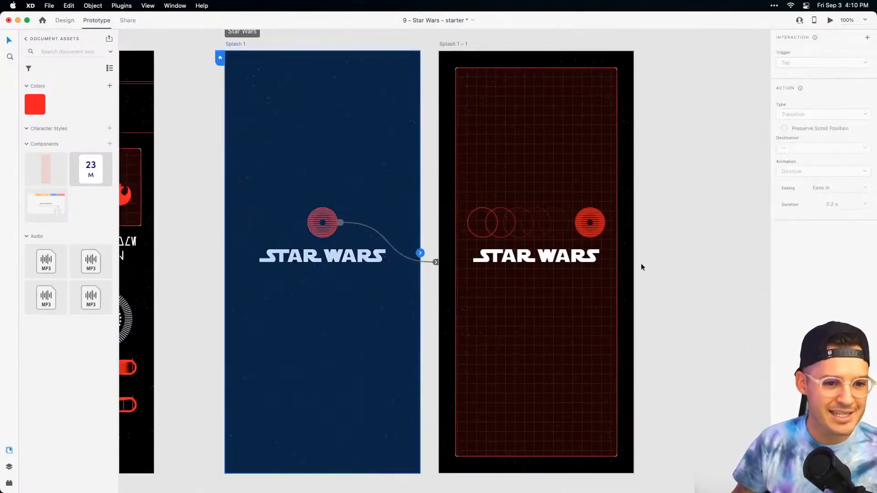
{"action": "left_click", "coordinate": [419, 263]}
{"action": "left_click", "coordinate": [863, 243]}
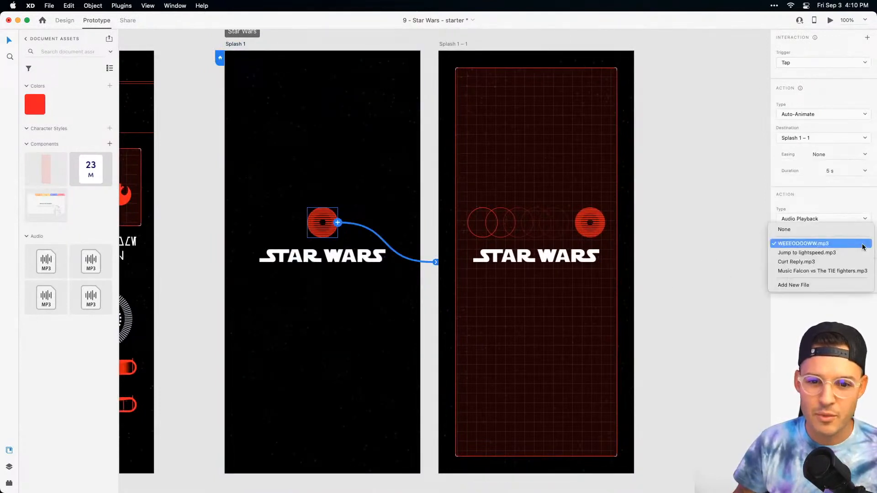
{"action": "left_click", "coordinate": [854, 257]}
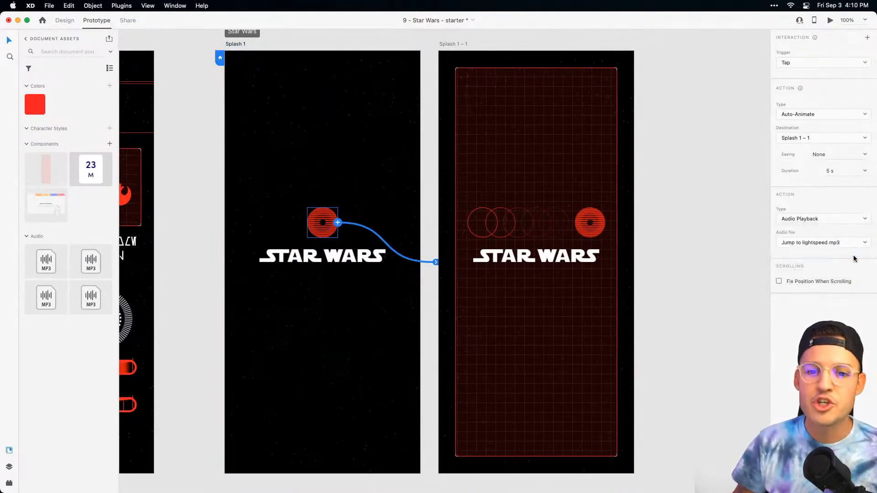
Preview the prototype, trigger the Death Star animation with the new sound, and close the preview.
{"action": "left_click", "coordinate": [830, 20]}
{"action": "left_click", "coordinate": [511, 231]}
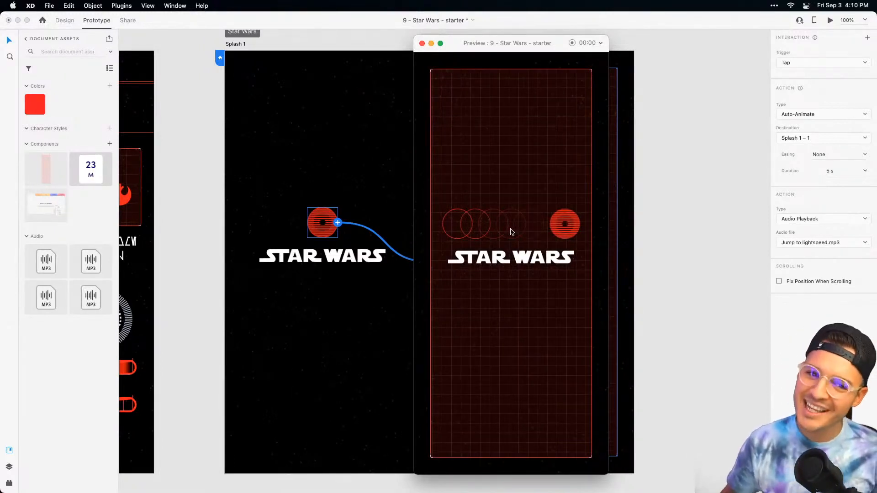
{"action": "key", "text": "super+minus"}
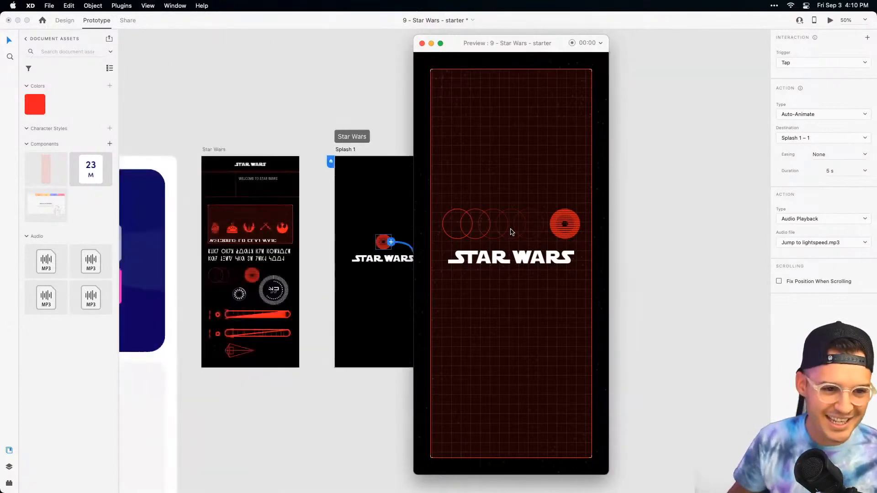
{"action": "left_click", "coordinate": [422, 43]}
In design mode, unlock the space_hdr_texture_of_stars background layer on the Splash 1 – 1 artboard.
{"action": "key", "text": "z"}
{"action": "left_click_drag", "start_coordinate": [412, 148], "coordinate": [593, 395]}
{"action": "left_click", "coordinate": [70, 21]}
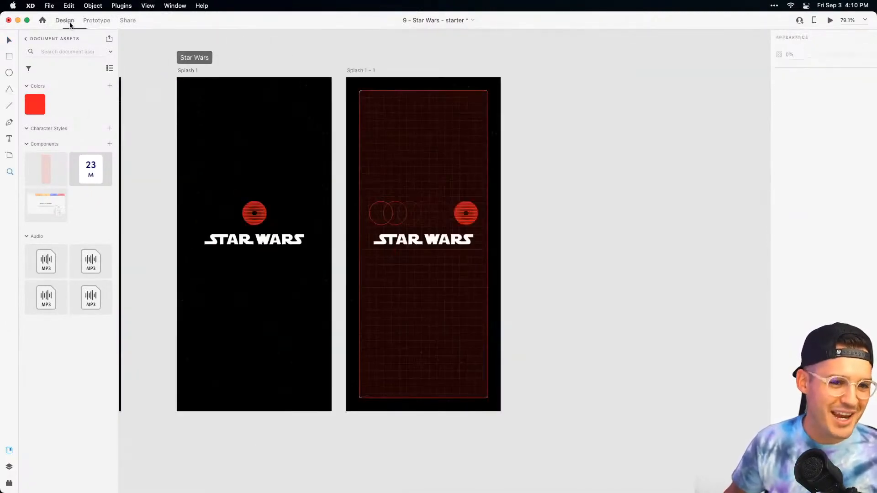
{"action": "key", "text": "v"}
{"action": "left_click", "coordinate": [368, 82]}
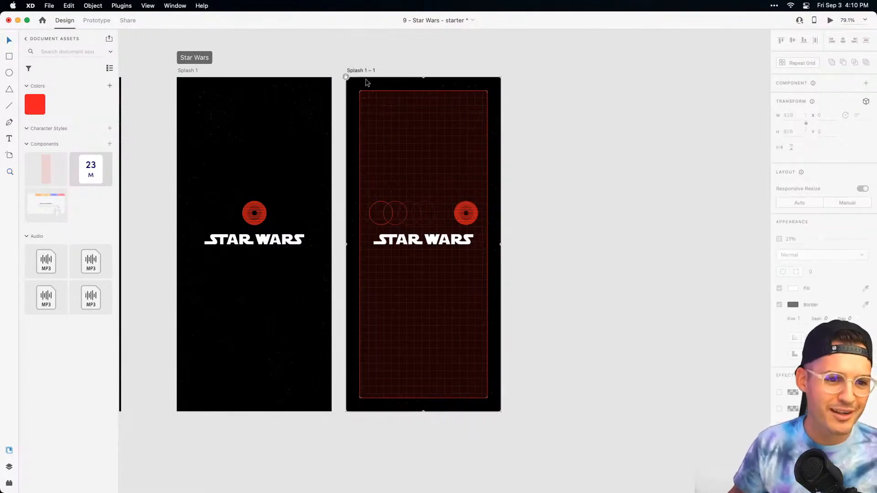
{"action": "key", "text": "super+y"}
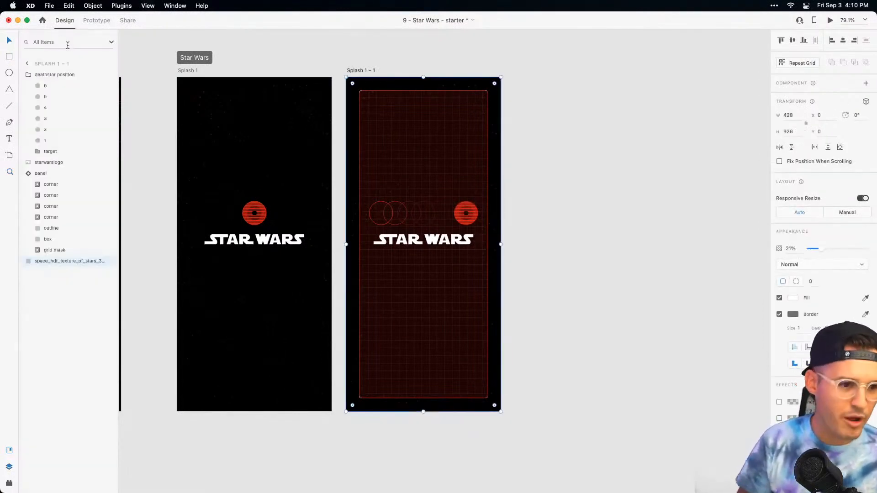
{"action": "mouse_move", "coordinate": [110, 265]}
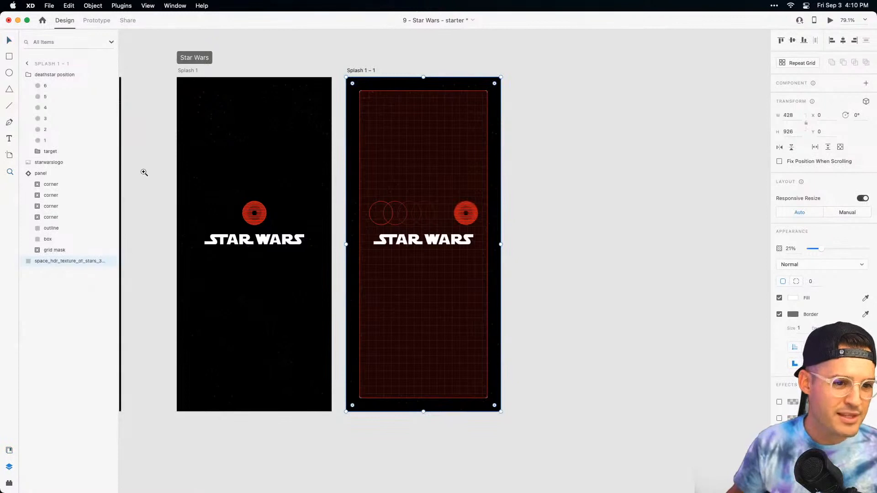
Scale the star texture background of Splash 1 – 1 up beyond the artboard's upper-right corner.
{"action": "left_click_drag", "start_coordinate": [168, 97], "coordinate": [297, 175]}
{"action": "left_click_drag", "start_coordinate": [464, 202], "coordinate": [364, 126]}
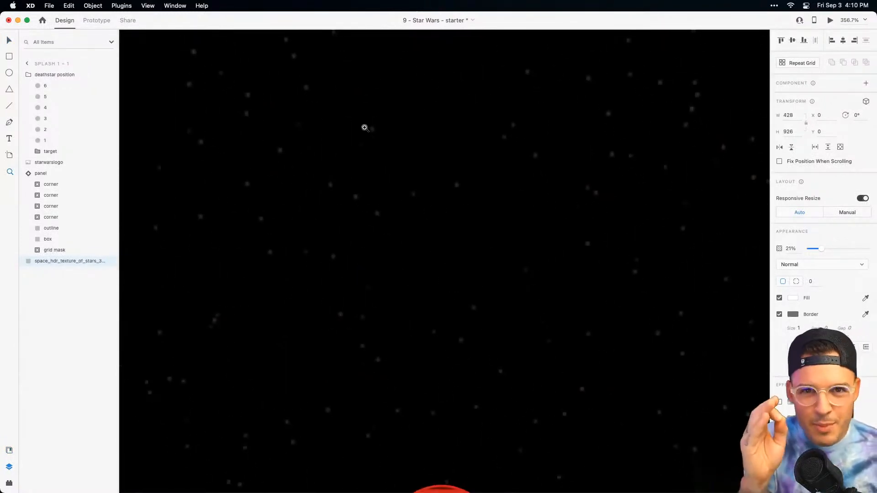
{"action": "key", "text": "cmd+1"}
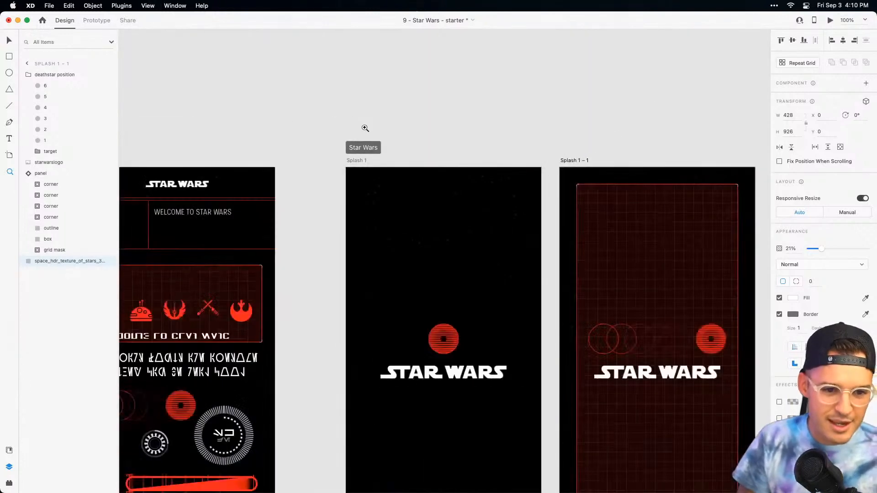
{"action": "left_click_drag", "start_coordinate": [464, 198], "coordinate": [239, 123]}
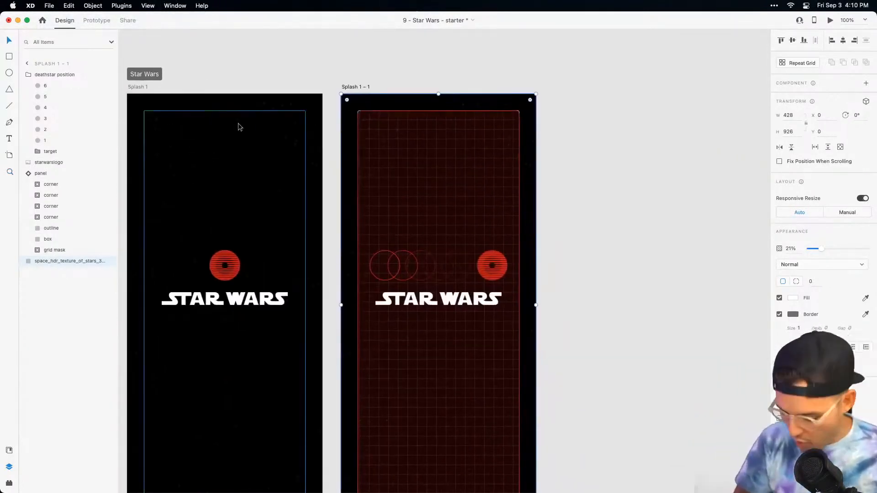
{"action": "key", "text": "super+minus"}
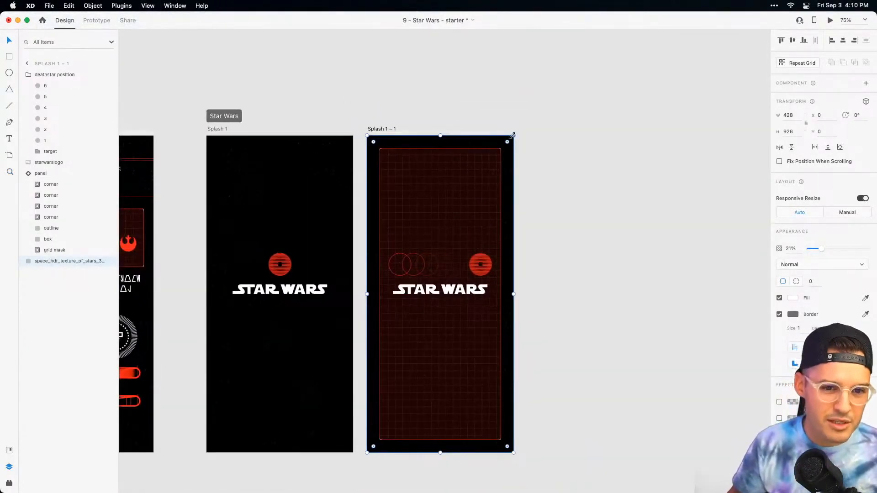
{"action": "left_click_drag", "start_coordinate": [515, 130], "coordinate": [598, 66]}
{"action": "left_click", "coordinate": [352, 131]}
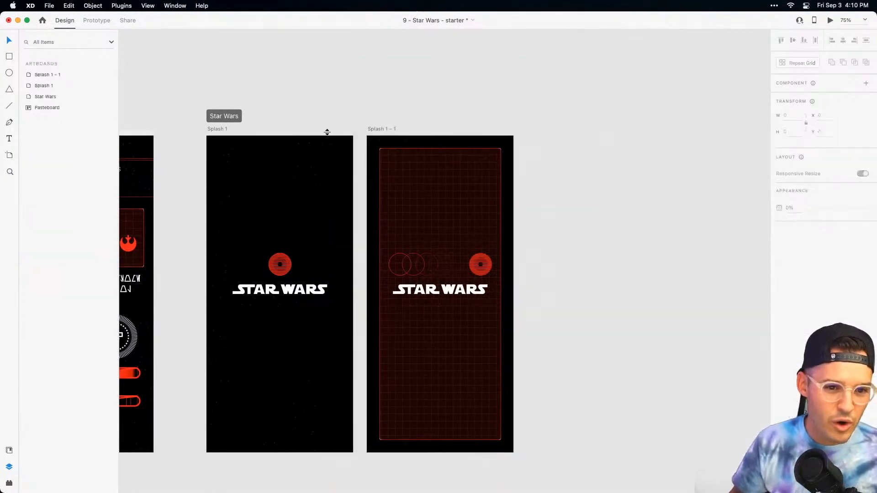
Preview the prototype from Splash 1, play the Death Star transition, close the preview and save the document.
{"action": "left_click", "coordinate": [221, 129]}
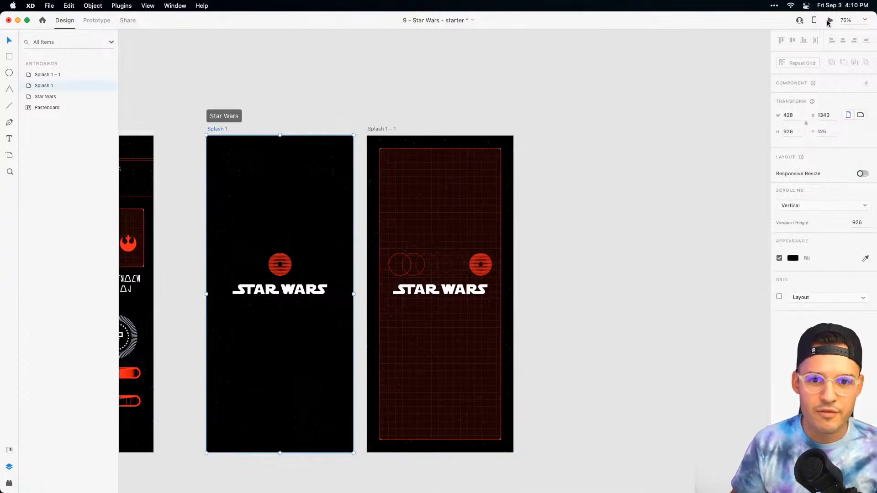
{"action": "key", "text": "super+Return"}
{"action": "left_click", "coordinate": [516, 232]}
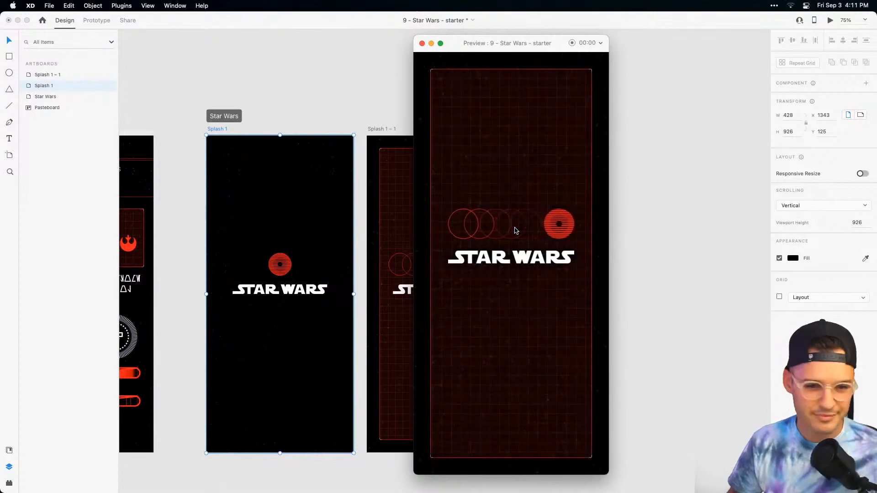
{"action": "left_click", "coordinate": [422, 43]}
{"action": "key", "text": "super+s"}
{"action": "scroll", "coordinate": [420, 73], "scroll_direction": "left", "scroll_amount": 5}
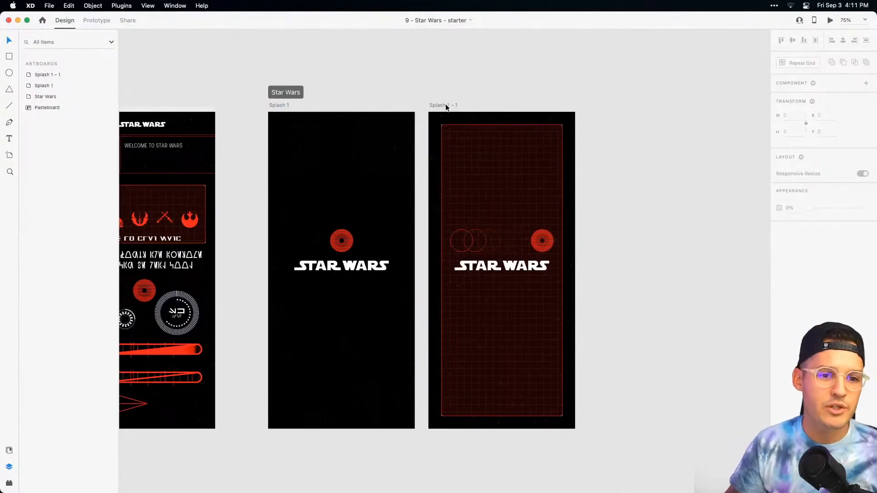
{"action": "left_click_drag", "start_coordinate": [282, 104], "coordinate": [609, 116]}
{"action": "left_click", "coordinate": [682, 272]}
{"action": "left_click", "coordinate": [670, 241]}
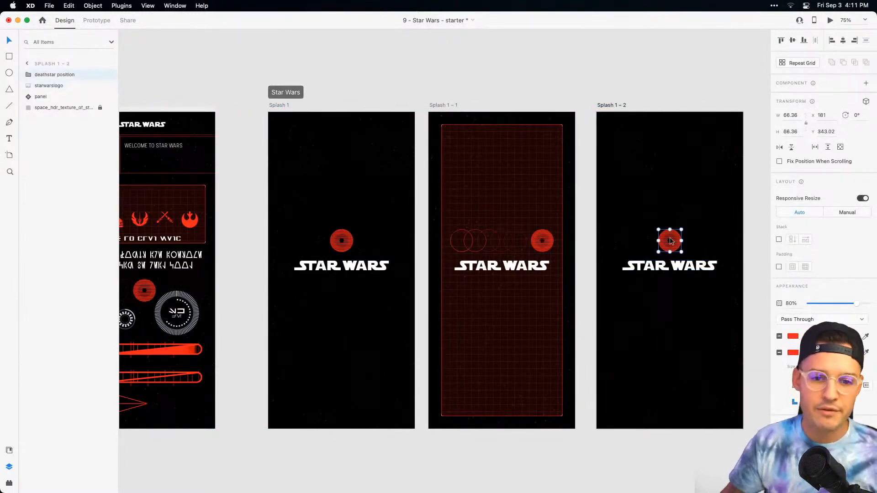
{"action": "left_click_drag", "start_coordinate": [681, 230], "coordinate": [673, 238]}
{"action": "key", "text": "super+z"}
{"action": "left_click", "coordinate": [607, 106]}
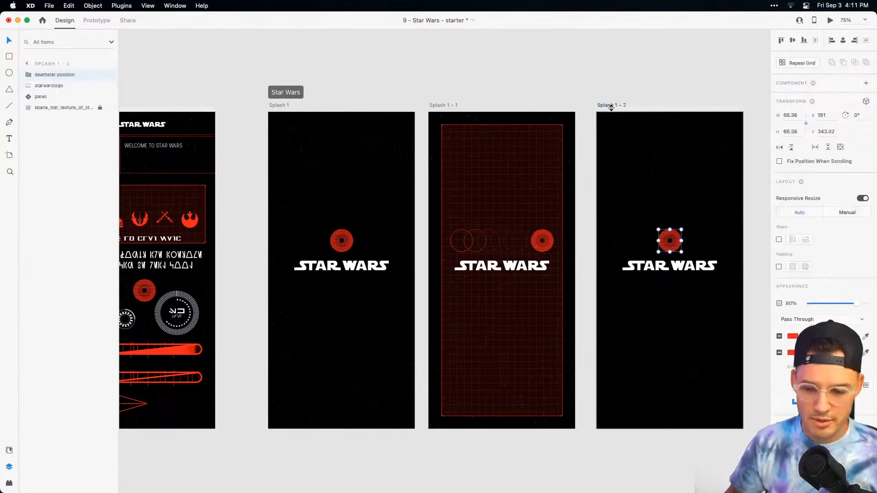
{"action": "key", "text": "Delete"}
{"action": "left_click", "coordinate": [622, 105]}
{"action": "key", "text": "Delete"}
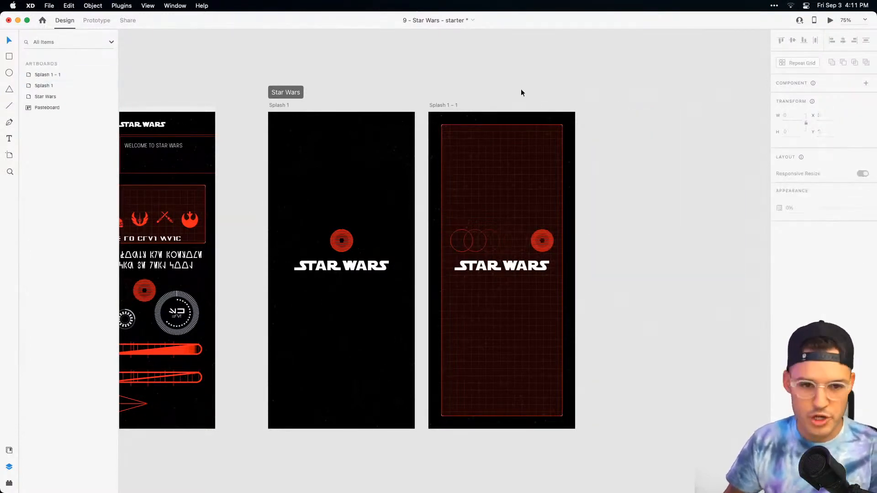
Duplicate the Splash 1 – 1 artboard beside the original and rename the copy Home.
{"action": "left_click", "coordinate": [440, 105]}
{"action": "left_click_drag", "start_coordinate": [440, 105], "coordinate": [599, 104]}
{"action": "left_click_drag", "start_coordinate": [534, 88], "coordinate": [285, 88]}
{"action": "double_click", "coordinate": [40, 75]}
{"action": "type", "text": "Home"}
{"action": "key", "text": "Return"}
Rename the Splash 1 – 1 artboard as Splash 2.
{"action": "double_click", "coordinate": [46, 86]}
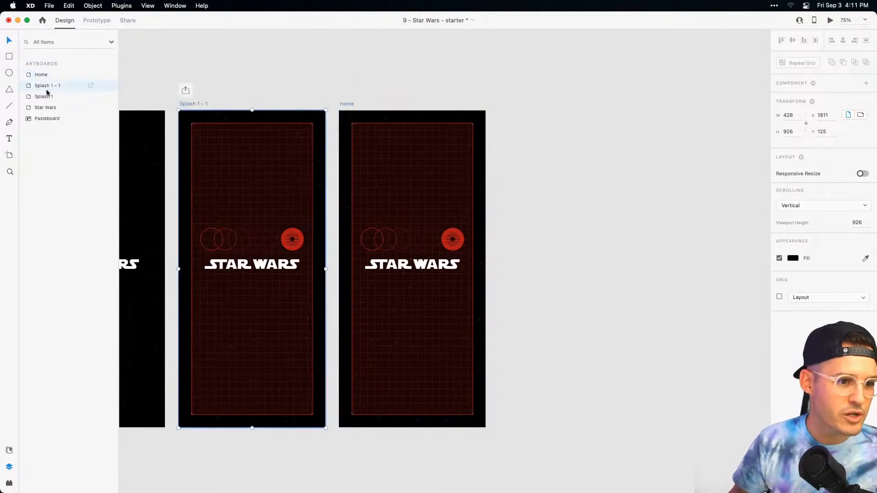
{"action": "left_click", "coordinate": [375, 56]}
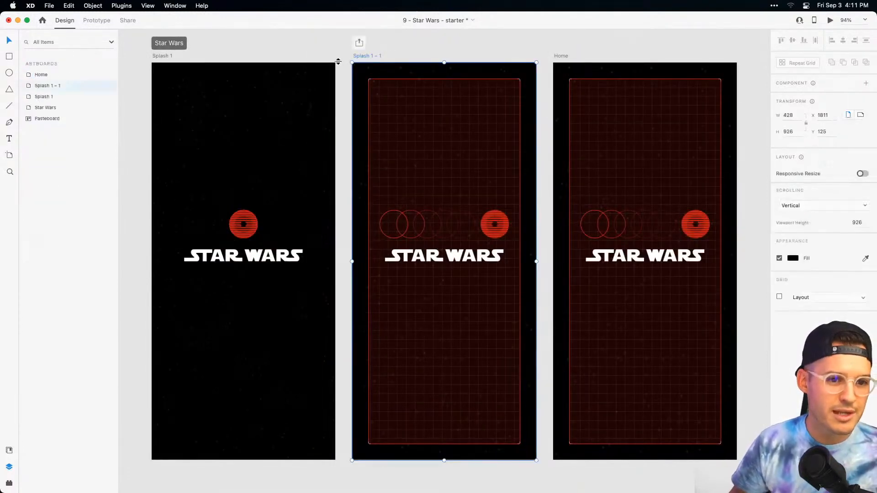
{"action": "double_click", "coordinate": [50, 86]}
{"action": "key", "text": "Right"}
{"action": "key", "text": "BackSpace"}
{"action": "key", "text": "BackSpace"}
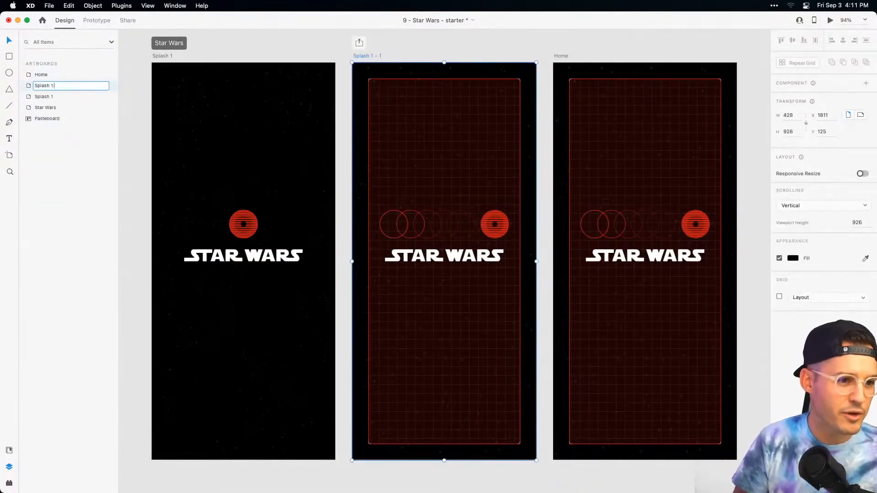
{"action": "type", "text": "2"}
{"action": "key", "text": "Return"}
Examine the layers inside the Home artboard's panel component.
{"action": "left_click", "coordinate": [648, 57]}
{"action": "scroll", "coordinate": [622, 68], "scroll_direction": "right", "scroll_amount": 2}
{"action": "left_click", "coordinate": [624, 86]}
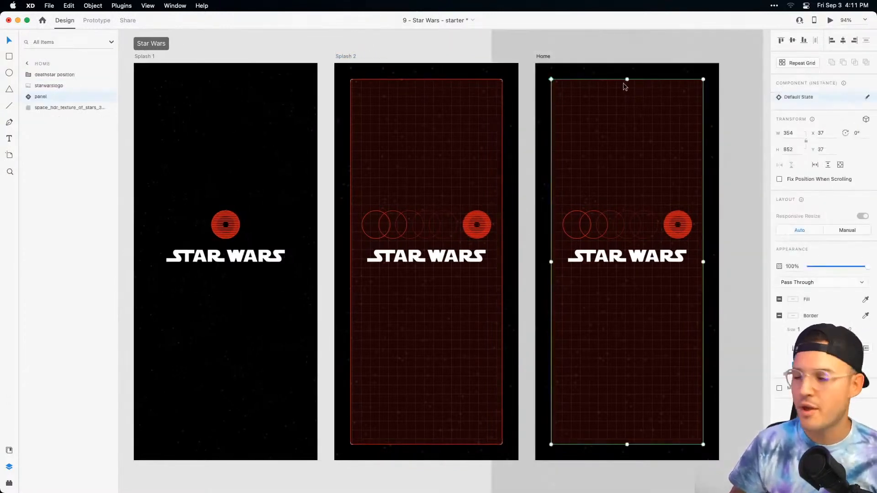
{"action": "left_click", "coordinate": [676, 222]}
{"action": "double_click", "coordinate": [649, 186]}
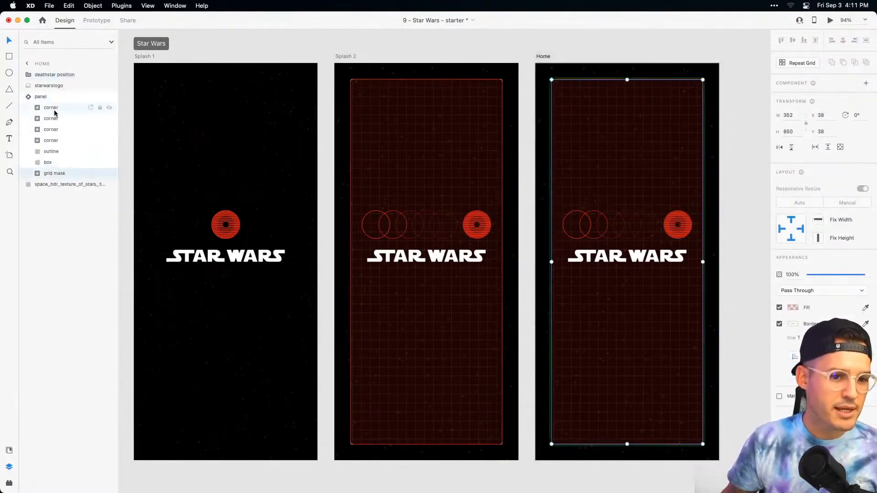
{"action": "left_click", "coordinate": [51, 108], "text": "shift"}
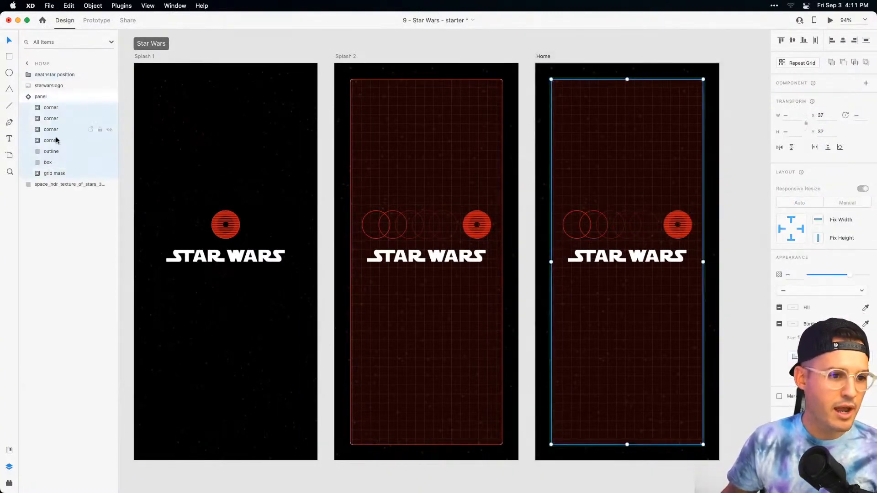
{"action": "left_click", "coordinate": [51, 162]}
{"action": "left_click", "coordinate": [28, 97]}
Centre all the circles and the target of the deathstar position group on top of each other horizontally on Home.
{"action": "left_click", "coordinate": [29, 74]}
{"action": "left_click", "coordinate": [53, 86]}
{"action": "left_click", "coordinate": [53, 151], "text": "shift"}
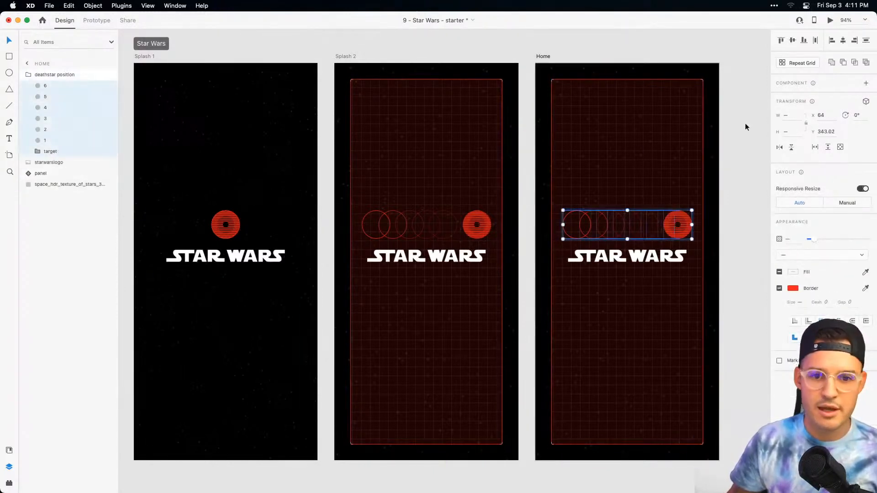
{"action": "left_click", "coordinate": [843, 41]}
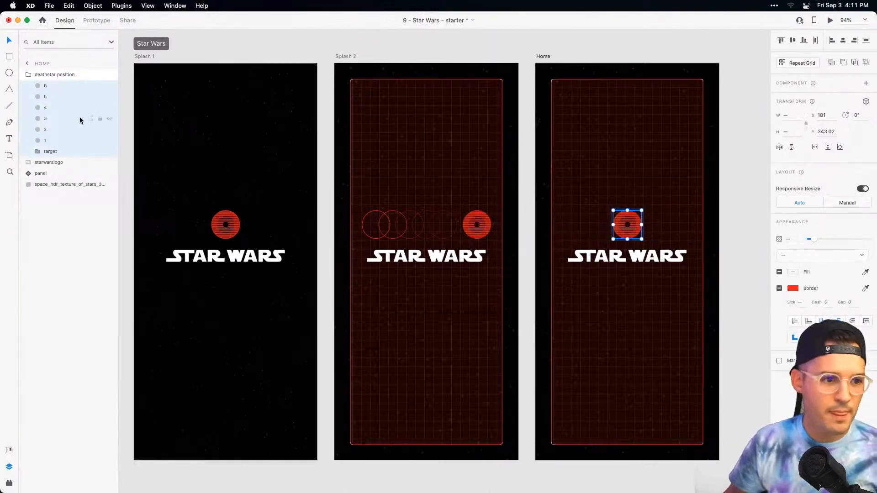
Shrink the stacked deathstar position group on Home and lower its opacity to hide it.
{"action": "left_click", "coordinate": [49, 74]}
{"action": "left_click_drag", "start_coordinate": [642, 211], "coordinate": [630, 222]}
{"action": "left_click_drag", "start_coordinate": [856, 304], "coordinate": [771, 314]}
Move the Star Wars logo to the top of Home and shorten the panel to 165 high, placing it below the logo at Y 97.
{"action": "left_click_drag", "start_coordinate": [646, 258], "coordinate": [627, 104]}
{"action": "left_click", "coordinate": [629, 98]}
{"action": "left_click_drag", "start_coordinate": [627, 444], "coordinate": [627, 175]}
{"action": "left_click", "coordinate": [633, 174]}
{"action": "left_click", "coordinate": [632, 149]}
Examine the corner, outline and box layers of the resized panel on Home.
{"action": "left_click", "coordinate": [29, 173]}
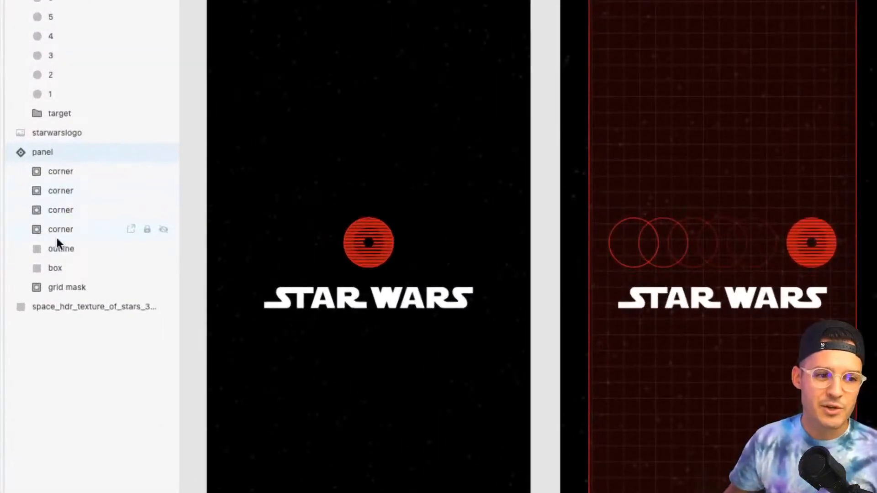
{"action": "left_click", "coordinate": [69, 248]}
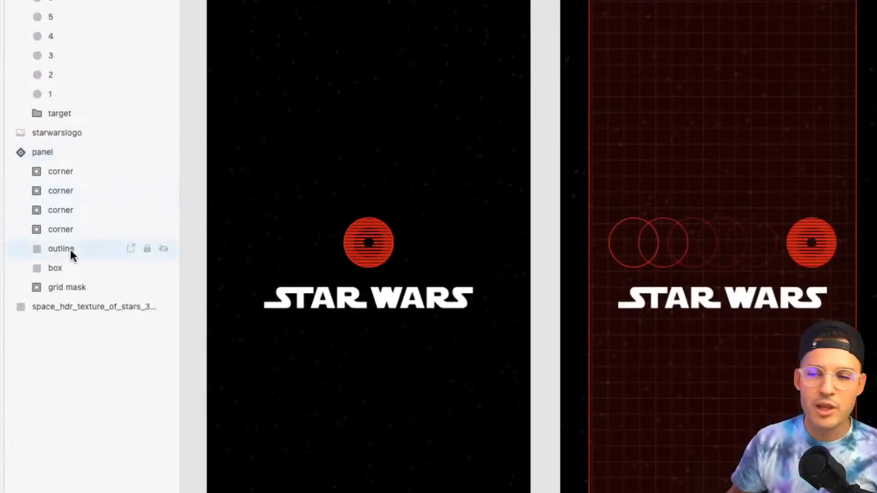
{"action": "left_click", "coordinate": [70, 268]}
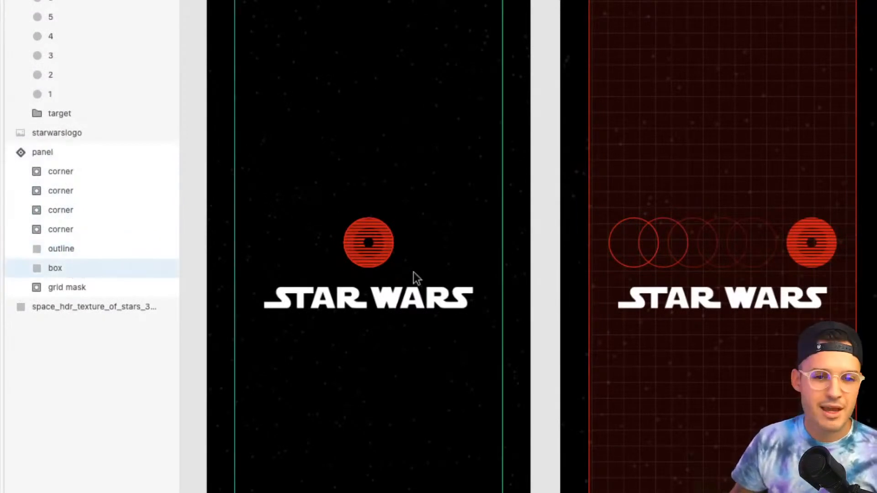
{"action": "scroll", "coordinate": [412, 273], "scroll_direction": "right", "scroll_amount": 18}
{"action": "scroll", "coordinate": [412, 273], "scroll_direction": "down", "scroll_amount": 6}
{"action": "scroll", "coordinate": [412, 273], "scroll_direction": "left", "scroll_amount": 7}
{"action": "scroll", "coordinate": [412, 273], "scroll_direction": "up", "scroll_amount": 1}
{"action": "scroll", "coordinate": [412, 273], "scroll_direction": "up", "scroll_amount": 5}
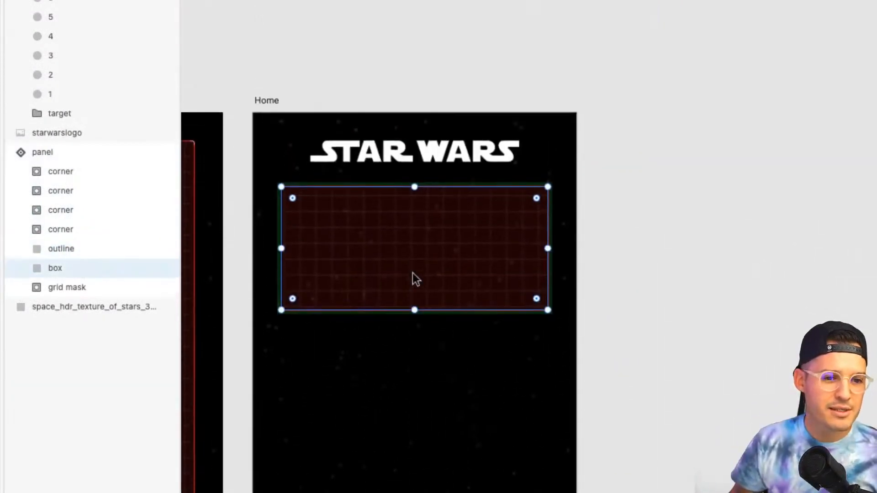
Examine the panel's grid mask group, including its mask shape and repeat grids.
{"action": "left_click", "coordinate": [104, 286]}
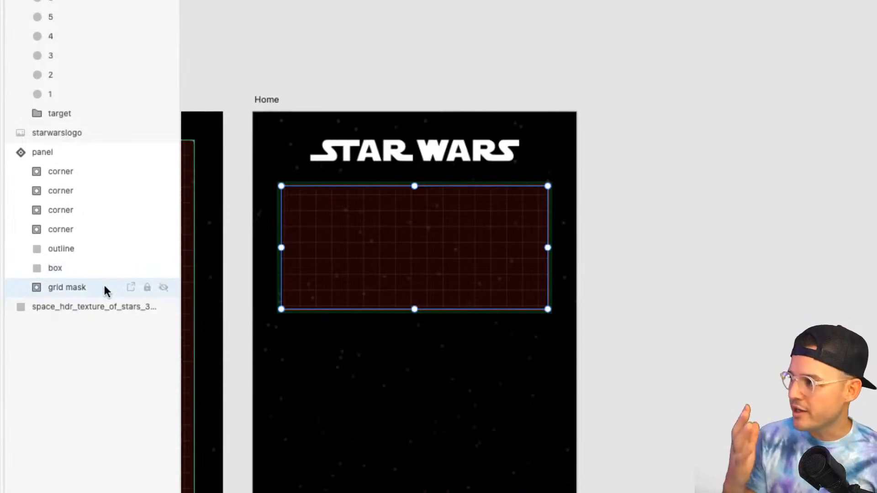
{"action": "left_click", "coordinate": [38, 286]}
{"action": "left_click", "coordinate": [73, 325]}
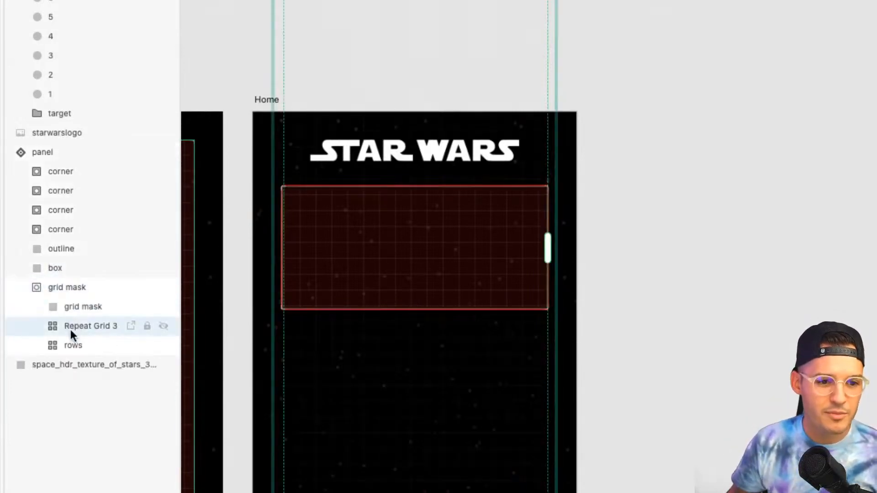
{"action": "left_click", "coordinate": [75, 308]}
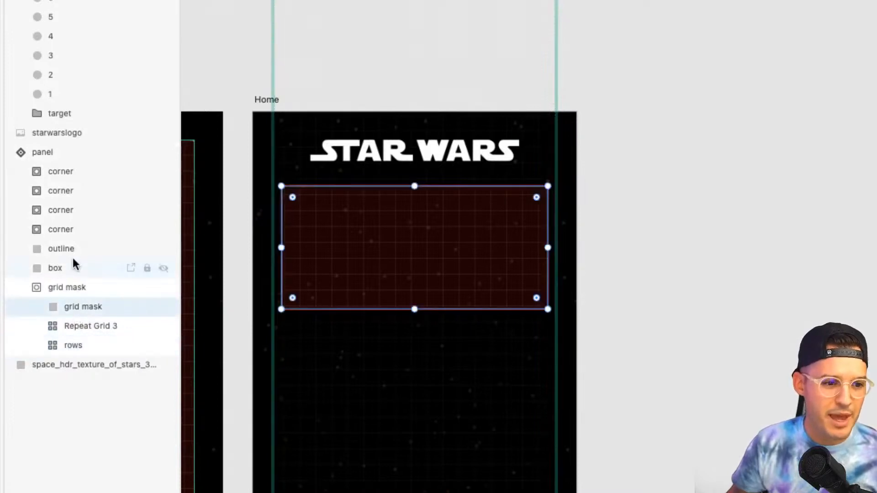
{"action": "left_click", "coordinate": [39, 286]}
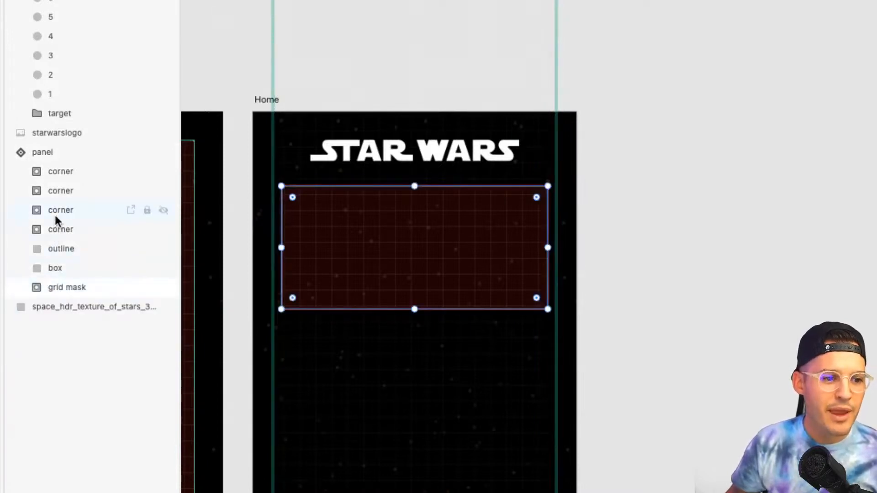
{"action": "left_click", "coordinate": [21, 152]}
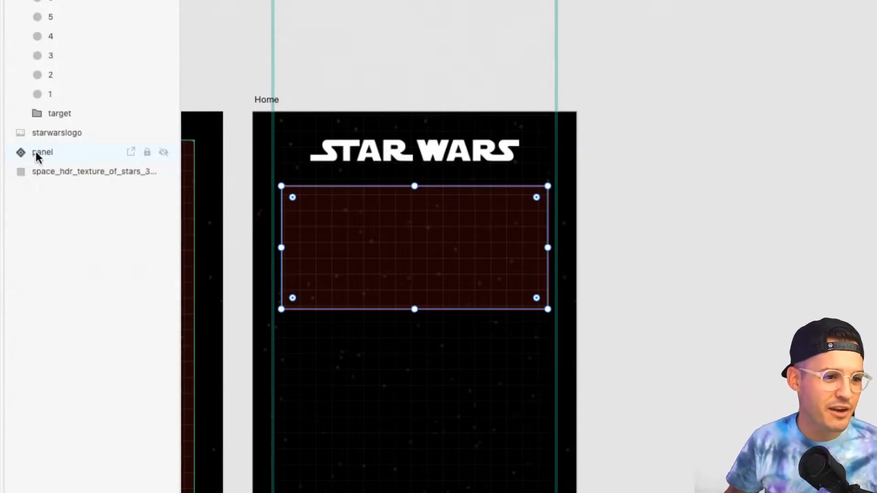
{"action": "left_click", "coordinate": [35, 152]}
Inspect the rounded corner of the Home panel up close, then return to viewing the whole panel.
{"action": "left_click", "coordinate": [706, 225]}
{"action": "key", "text": "z"}
{"action": "left_click_drag", "start_coordinate": [584, 173], "coordinate": [523, 211]}
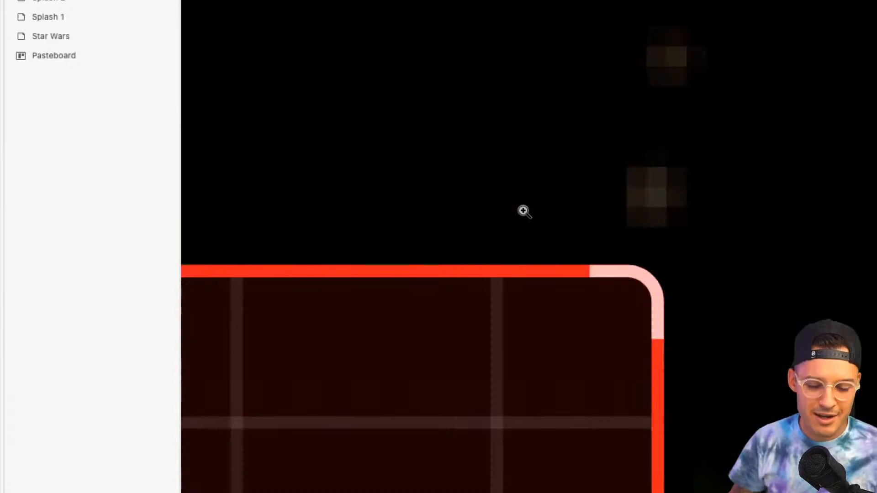
{"action": "key", "text": "super+minus"}
{"action": "key", "text": "super+minus"}
{"action": "key", "text": "super+minus"}
{"action": "key", "text": "super+minus"}
{"action": "key", "text": "super+minus"}
{"action": "key", "text": "super+minus"}
{"action": "key", "text": "super+minus"}
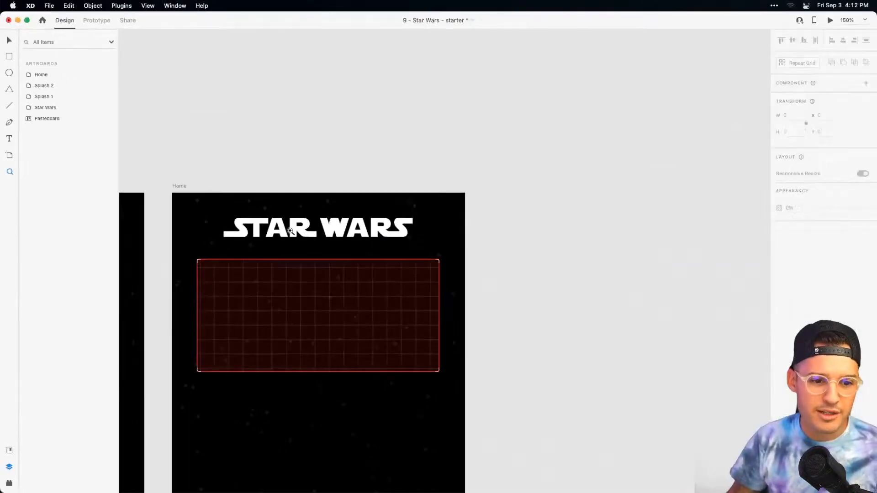
{"action": "left_click_drag", "start_coordinate": [293, 293], "coordinate": [543, 188]}
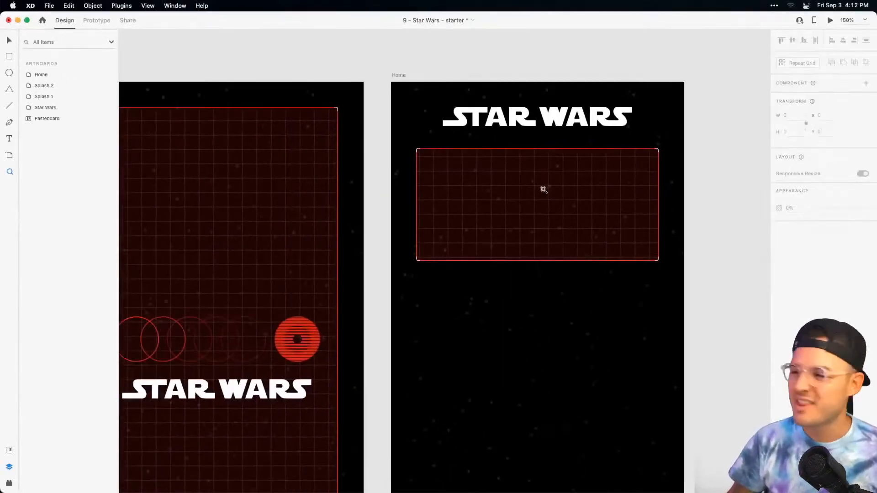
Try resizing the Home panel from its lower edge, and undo the resize.
{"action": "key", "text": "v"}
{"action": "left_click_drag", "start_coordinate": [494, 205], "coordinate": [509, 198]}
{"action": "left_click", "coordinate": [508, 197]}
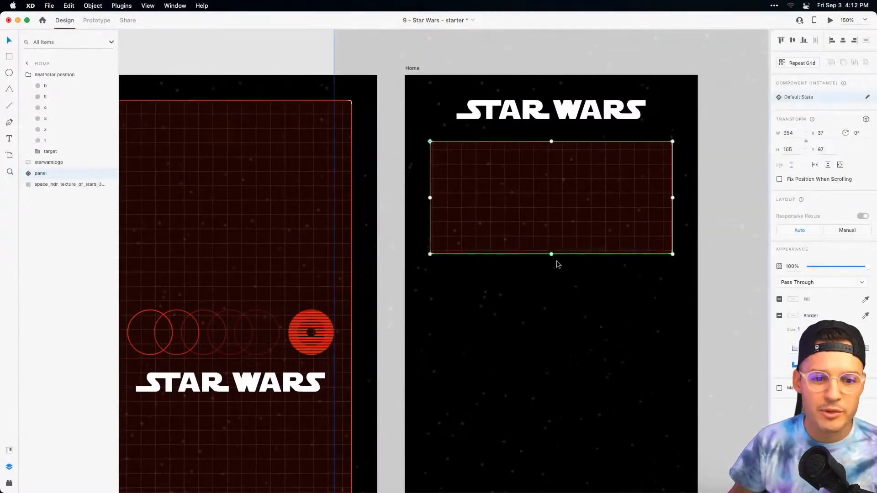
{"action": "left_click_drag", "start_coordinate": [554, 264], "coordinate": [576, 298]}
{"action": "key", "text": "super+z"}
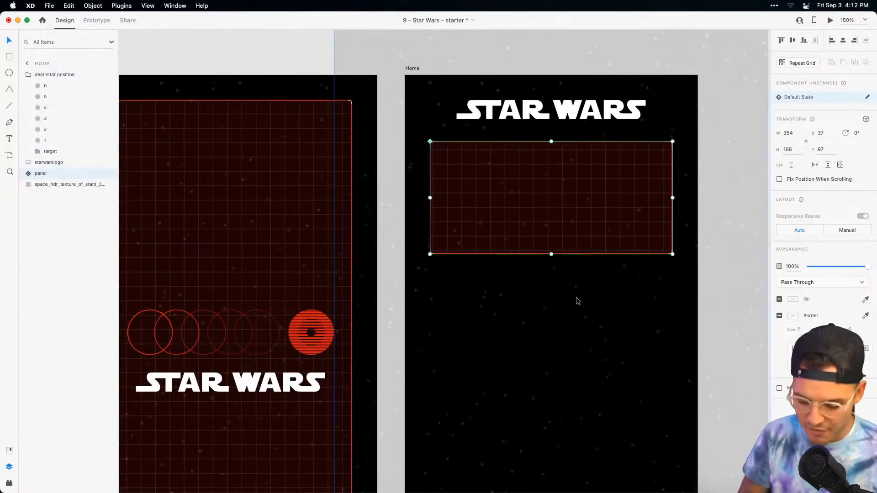
Move the Star Wars artboard directly beside the Home artboard, at X 2726, Y 125.
{"action": "key", "text": "super+minus"}
{"action": "scroll", "coordinate": [514, 299], "scroll_direction": "down", "scroll_amount": 1}
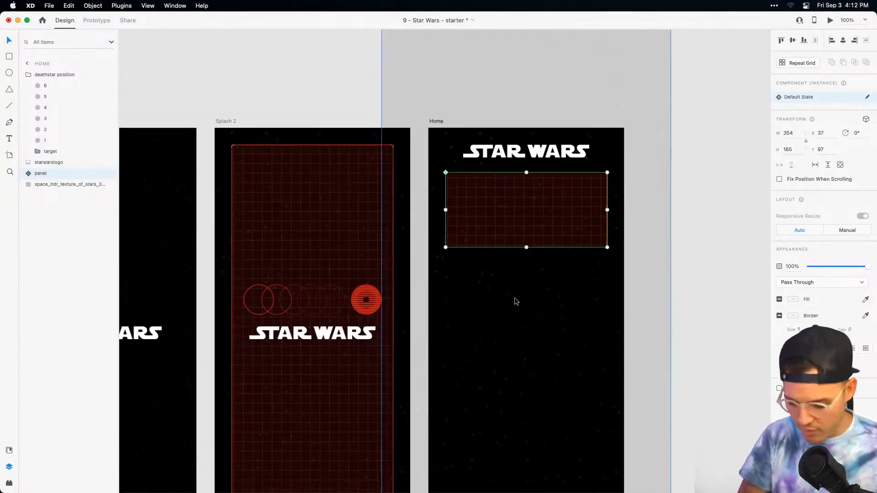
{"action": "key", "text": "super+0"}
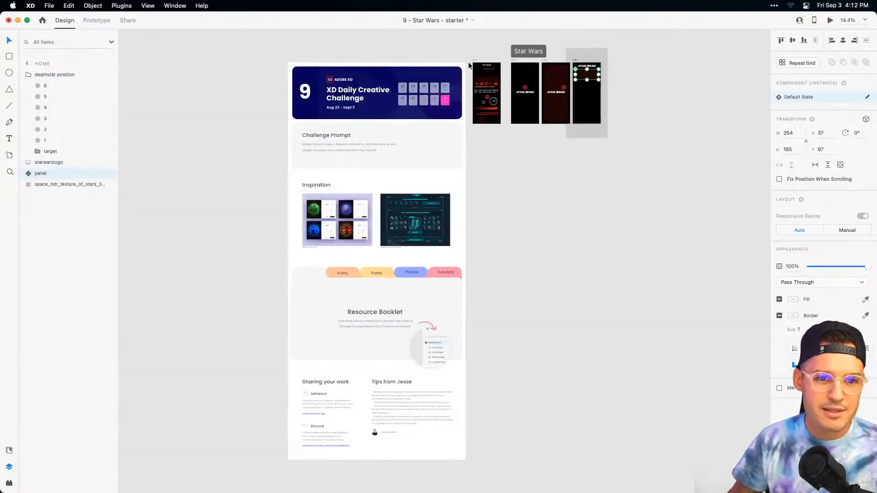
{"action": "left_click_drag", "start_coordinate": [489, 60], "coordinate": [569, 94]}
{"action": "scroll", "coordinate": [539, 143], "scroll_direction": "down", "scroll_amount": 1}
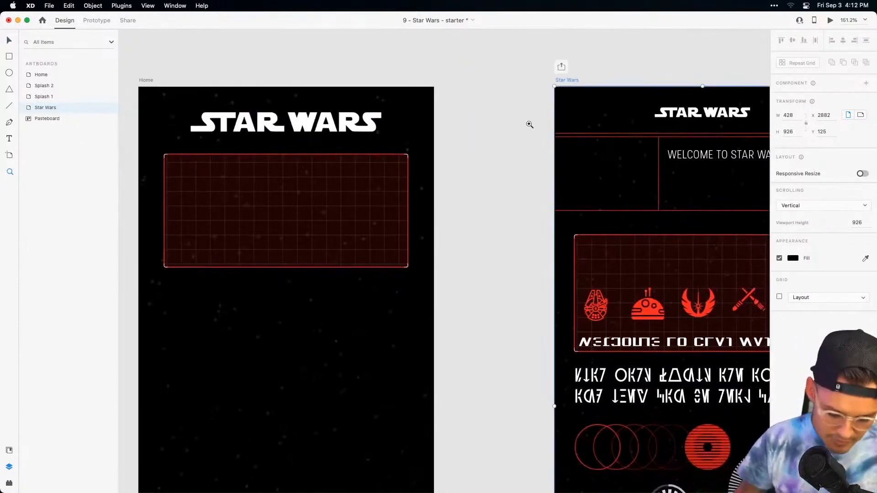
{"action": "left_click_drag", "start_coordinate": [568, 82], "coordinate": [467, 47]}
{"action": "scroll", "coordinate": [468, 47], "scroll_direction": "down", "scroll_amount": 2}
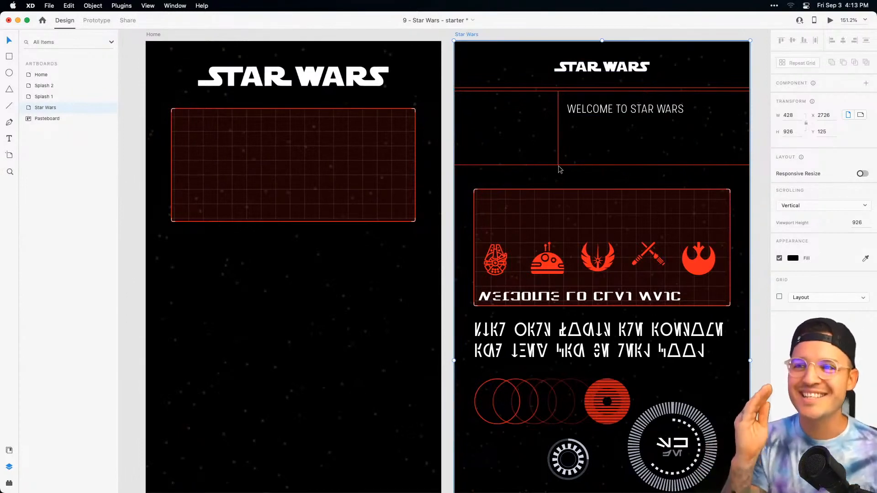
Move the Rebel Alliance icon from the Star Wars artboard into the middle of the Home panel.
{"action": "scroll", "coordinate": [588, 316], "scroll_direction": "down", "scroll_amount": 2}
{"action": "scroll", "coordinate": [588, 338], "scroll_direction": "up", "scroll_amount": 2}
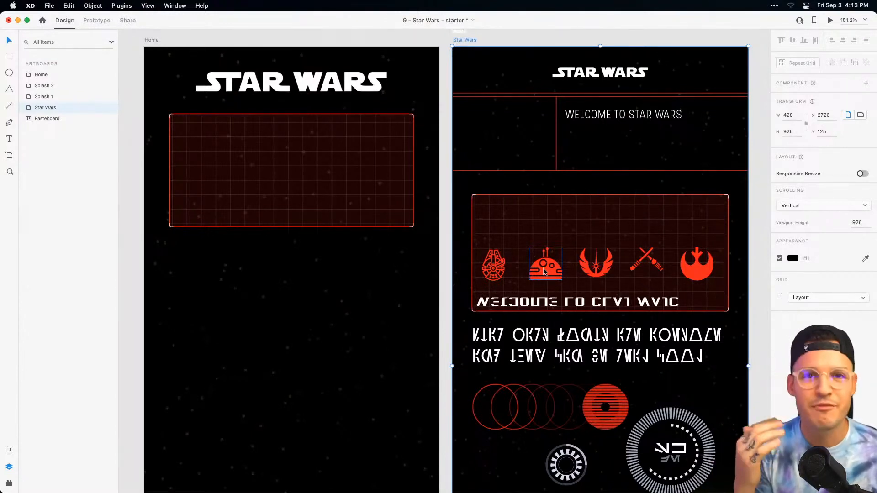
{"action": "mouse_move", "coordinate": [383, 283]}
{"action": "left_mouse_down"}
{"action": "mouse_move", "coordinate": [353, 259]}
{"action": "mouse_move", "coordinate": [389, 274]}
{"action": "left_mouse_up"}
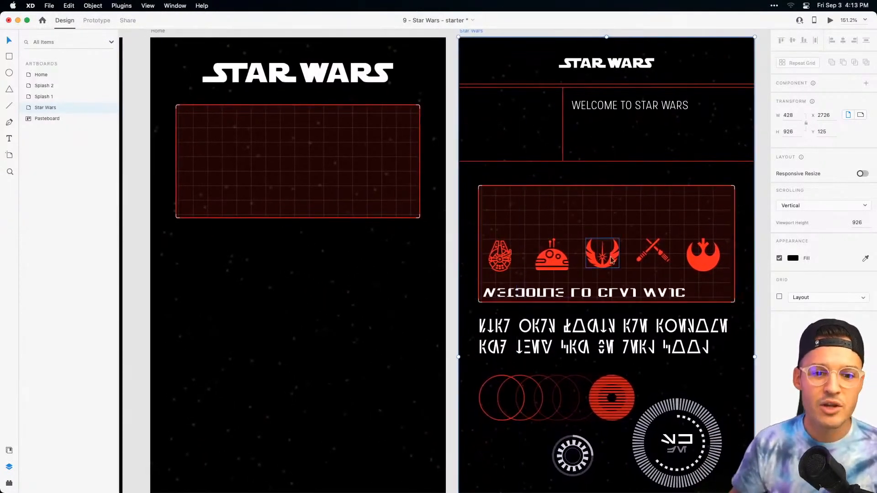
{"action": "left_click_drag", "start_coordinate": [700, 266], "coordinate": [297, 176]}
Scale the Star Wars logo on Home down to about 180 wide, keeping it centred near the top.
{"action": "left_click", "coordinate": [626, 109]}
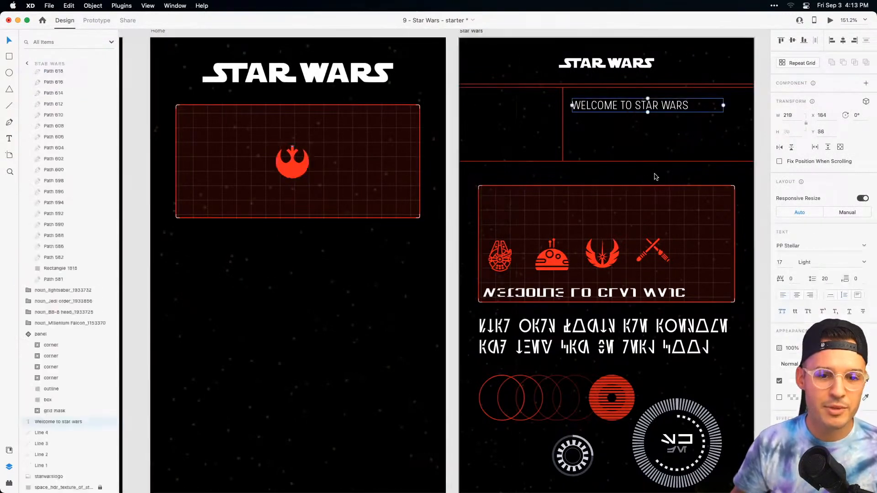
{"action": "left_click", "coordinate": [358, 77]}
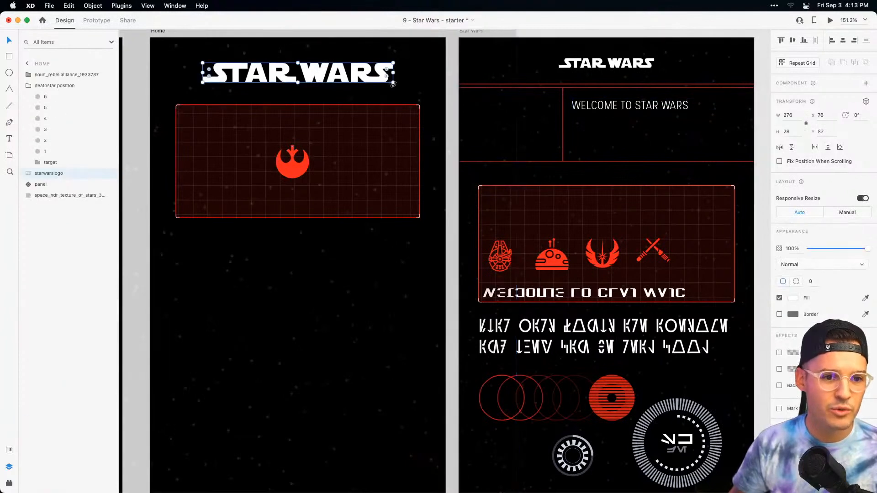
{"action": "left_click_drag", "start_coordinate": [392, 83], "coordinate": [341, 77]}
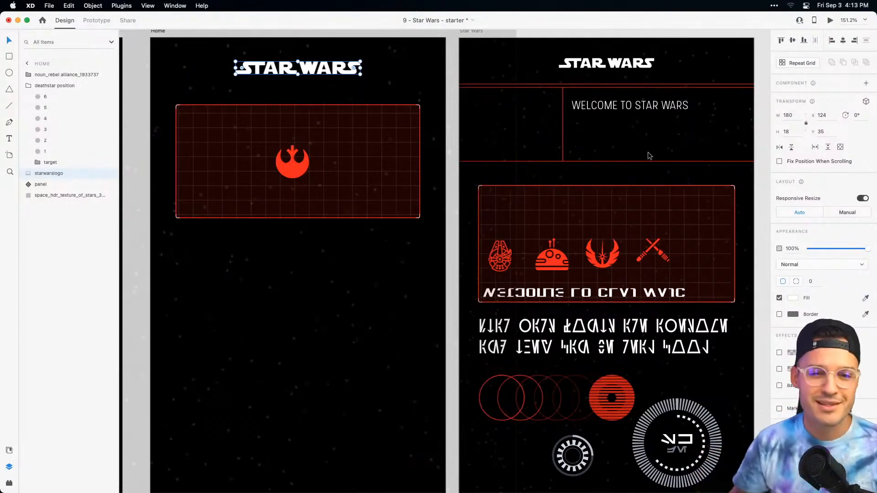
Copy the header lines and welcome text from the Star Wars artboard, and lock the star texture background on Home.
{"action": "left_click_drag", "start_coordinate": [622, 174], "coordinate": [554, 86]}
{"action": "left_click", "coordinate": [370, 169]}
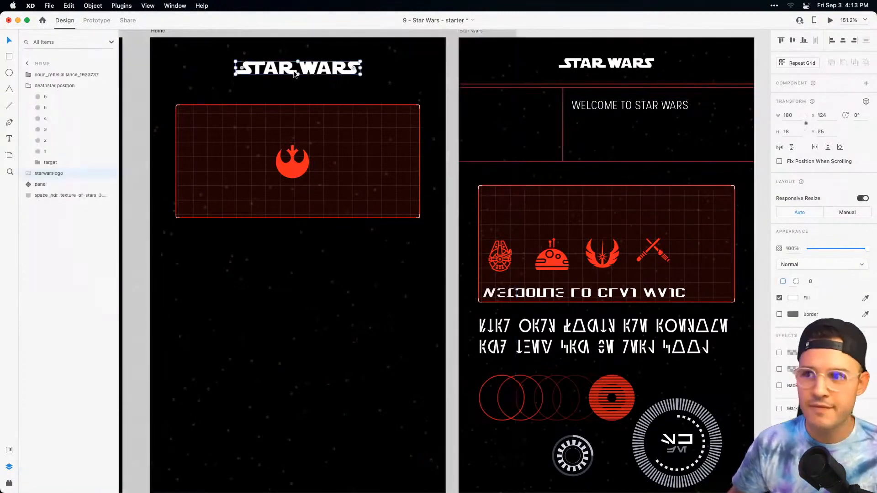
{"action": "left_click", "coordinate": [424, 225]}
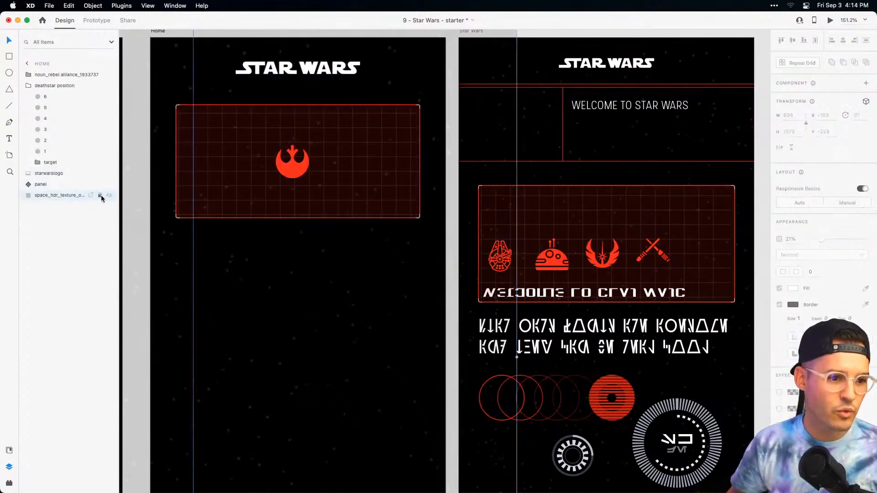
{"action": "left_click", "coordinate": [141, 127]}
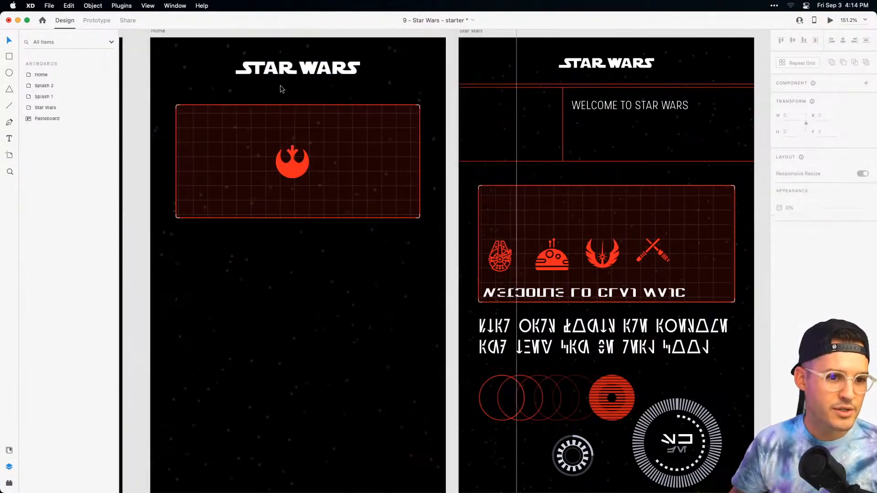
Move the panel with the Rebel Alliance icon down to Y 372 and paste the header lines and welcome text onto Home.
{"action": "left_click_drag", "start_coordinate": [298, 170], "coordinate": [298, 361]}
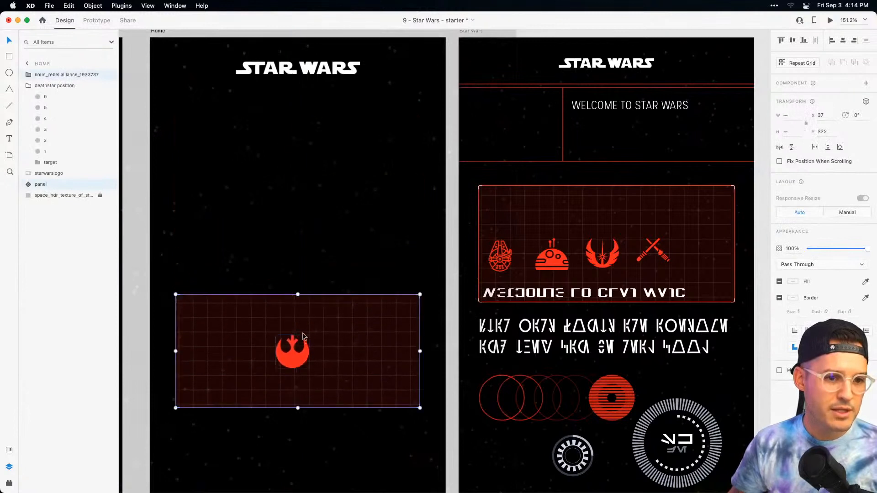
{"action": "key", "text": "super+v"}
{"action": "scroll", "coordinate": [283, 160], "scroll_direction": "left", "scroll_amount": 2}
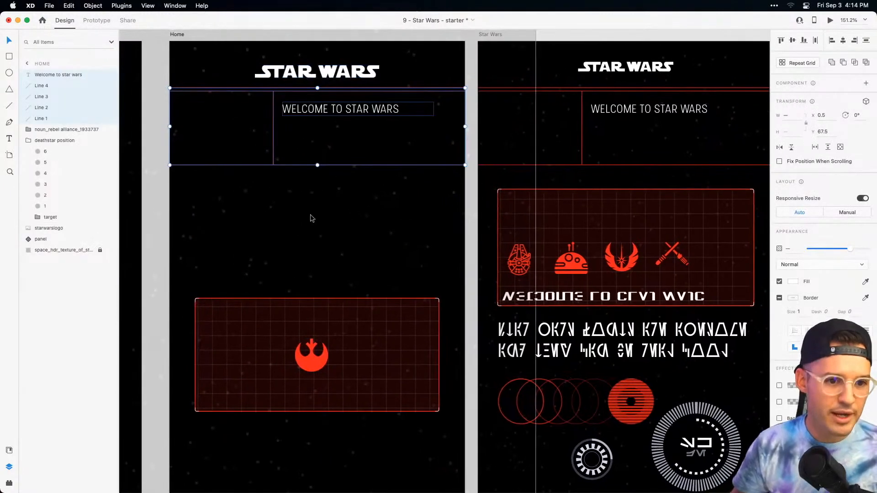
{"action": "left_click", "coordinate": [298, 215]}
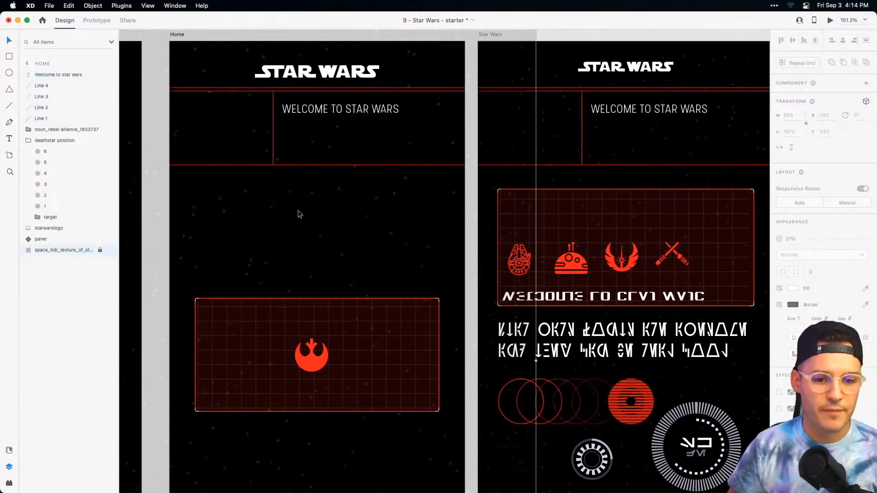
Move the large radial graphic from the Star Wars artboard into Home's header cell beside the welcome text and scale it to about 58 wide.
{"action": "left_click", "coordinate": [718, 444]}
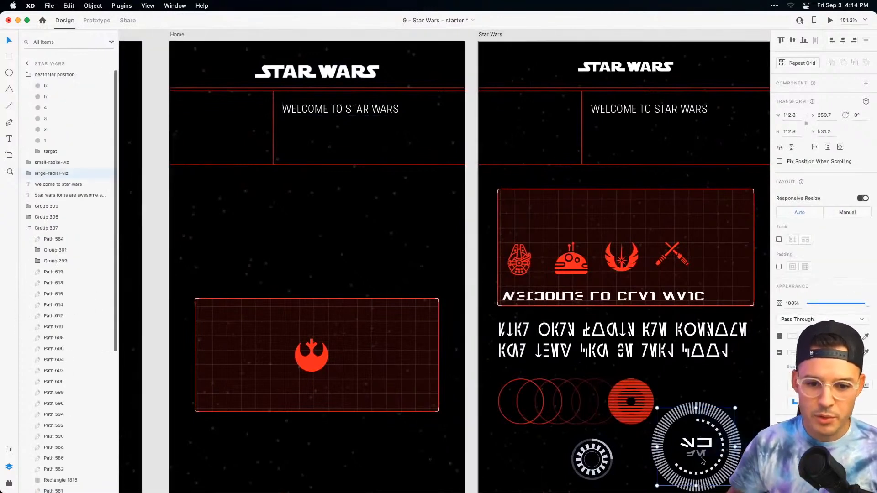
{"action": "left_click_drag", "start_coordinate": [723, 471], "coordinate": [246, 153]}
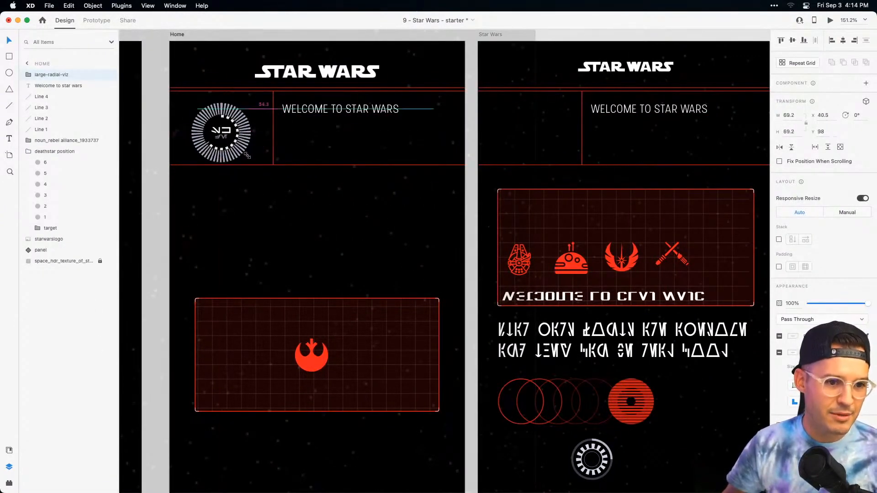
{"action": "key", "text": "super+z"}
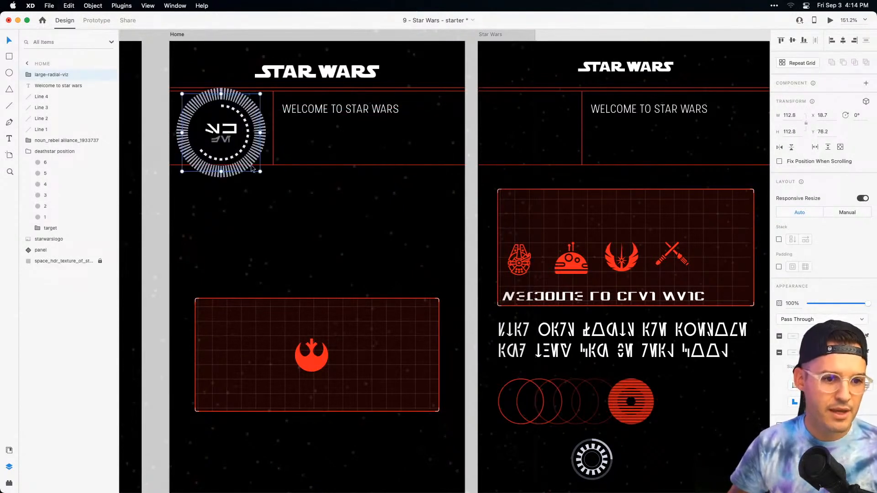
{"action": "left_click_drag", "start_coordinate": [260, 171], "coordinate": [233, 136]}
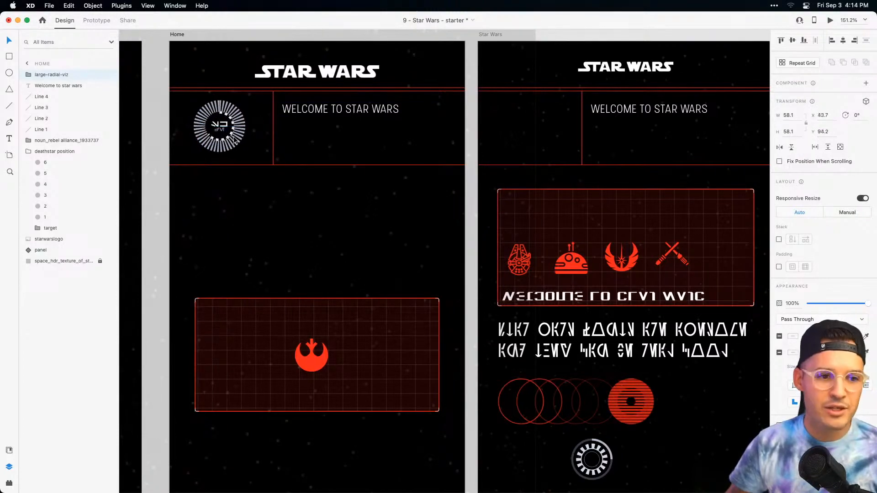
Duplicate the Home welcome text to the empty area just above the panel, at about X 112, Y 325.
{"action": "left_click", "coordinate": [355, 113]}
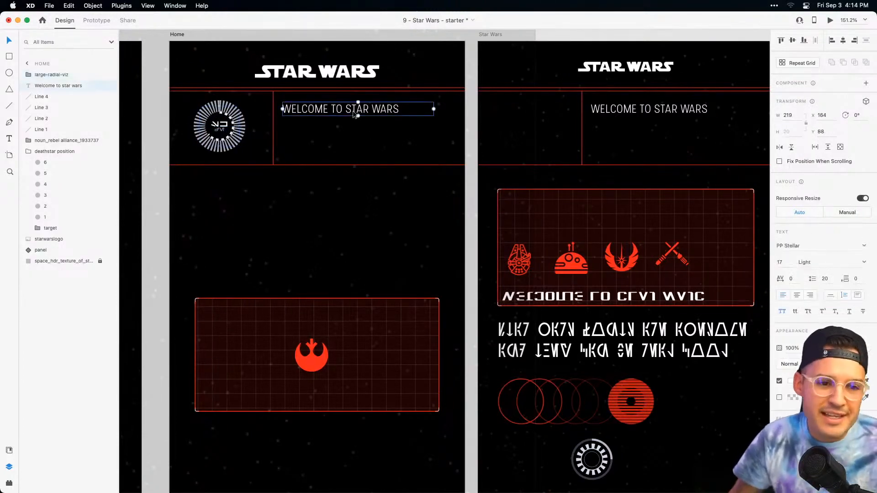
{"action": "left_click_drag", "start_coordinate": [355, 114], "coordinate": [319, 277], "text": "alt"}
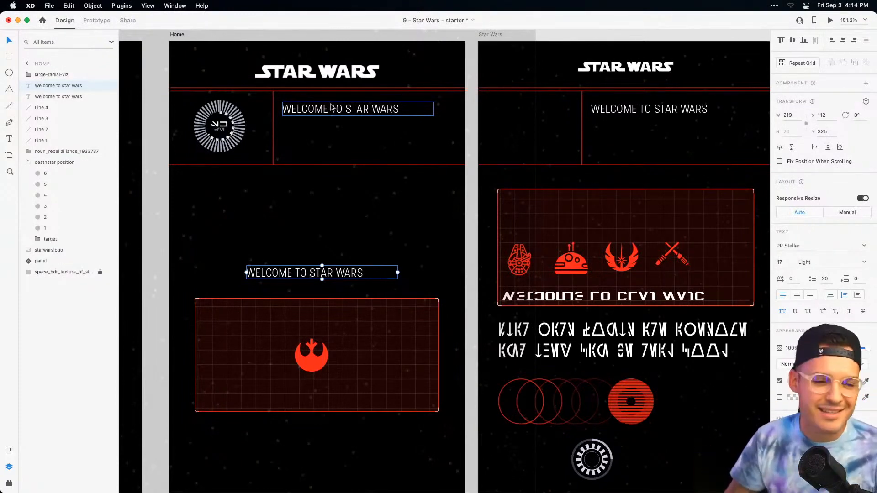
Draw a vertical line 15 high beneath the header's welcome text, with a white #FFFFFF border at 38% opacity.
{"action": "scroll", "coordinate": [369, 163], "scroll_direction": "up", "scroll_amount": 3}
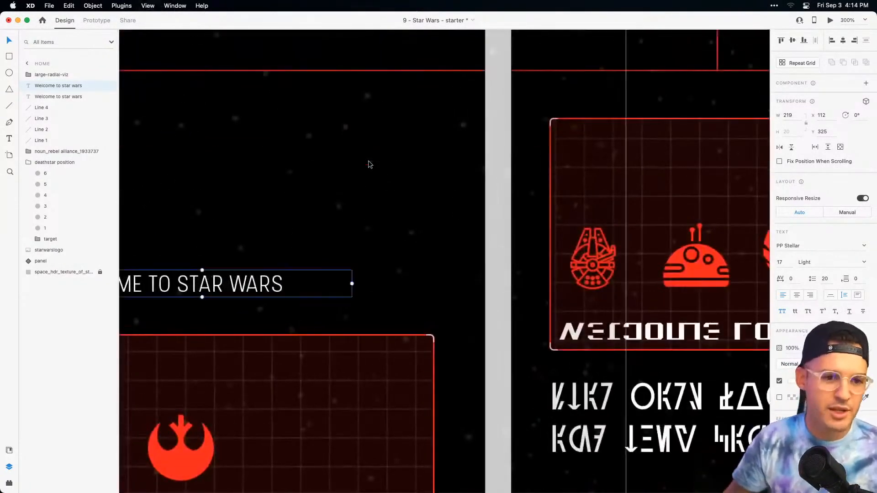
{"action": "scroll", "coordinate": [601, 308], "scroll_direction": "up", "scroll_amount": 5}
{"action": "left_click_drag", "start_coordinate": [601, 308], "coordinate": [646, 332]}
{"action": "key", "text": "p"}
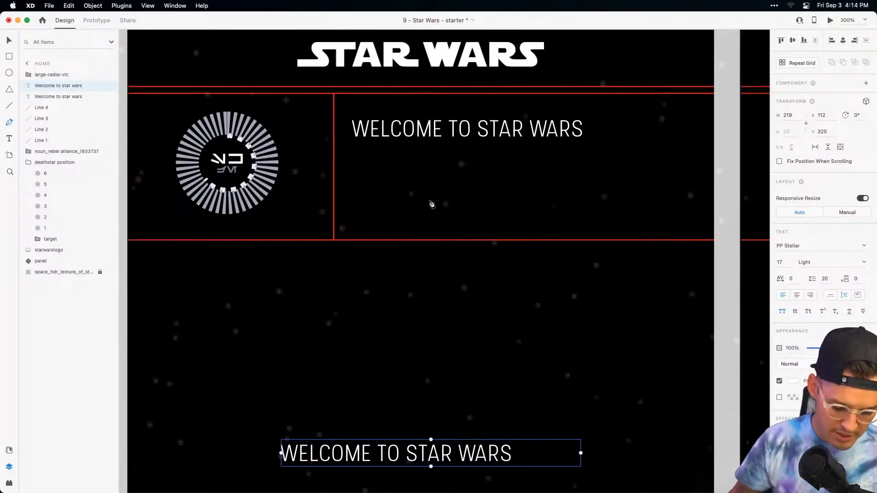
{"action": "left_click", "coordinate": [373, 177]}
{"action": "left_click", "coordinate": [373, 197]}
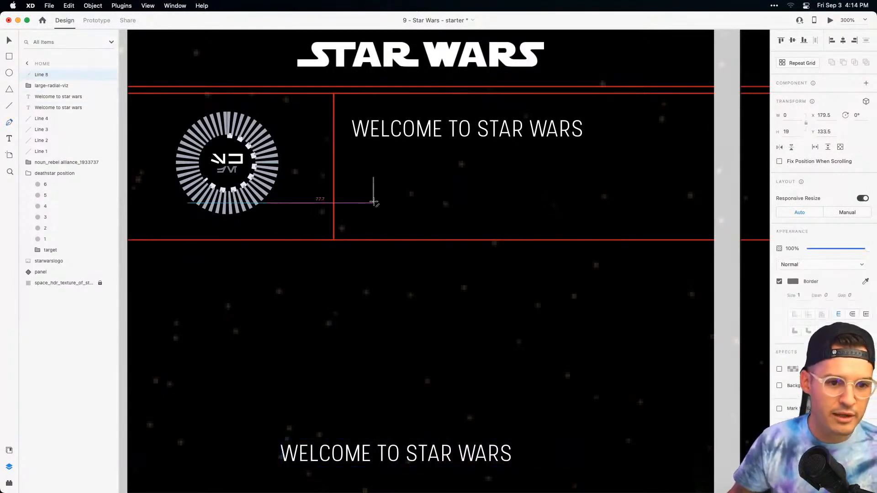
{"action": "key", "text": "Escape"}
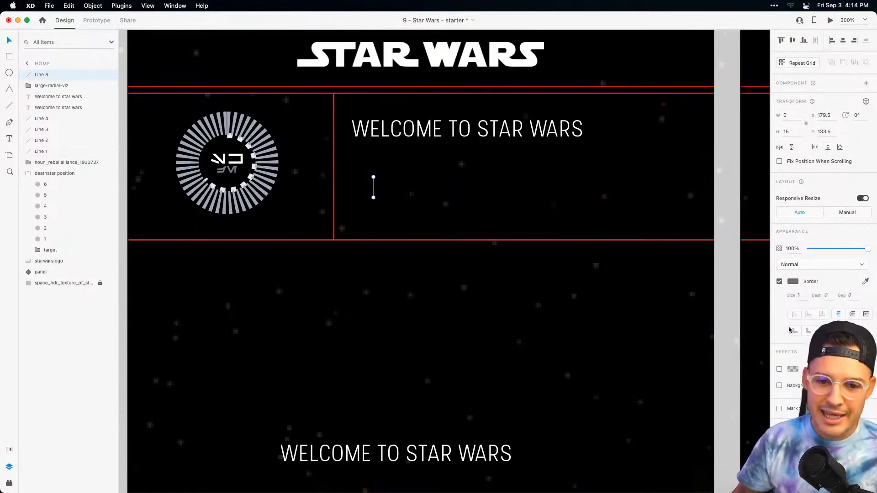
{"action": "left_click", "coordinate": [792, 282]}
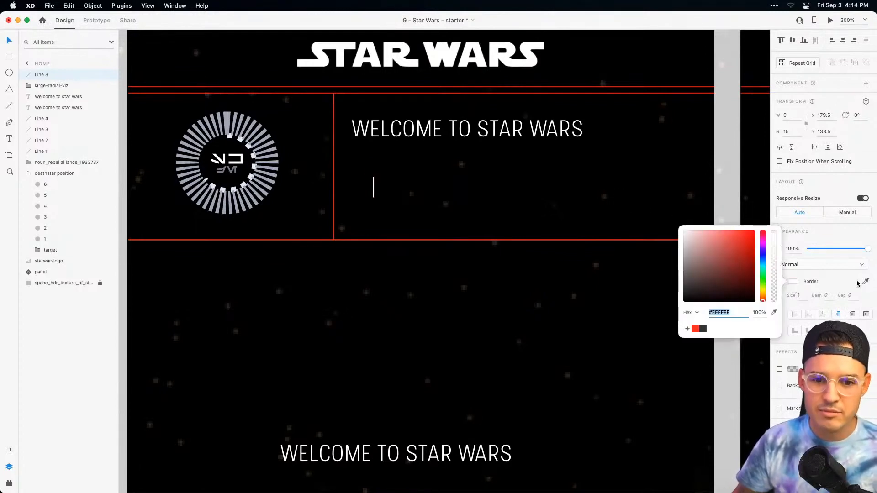
{"action": "left_click", "coordinate": [831, 254]}
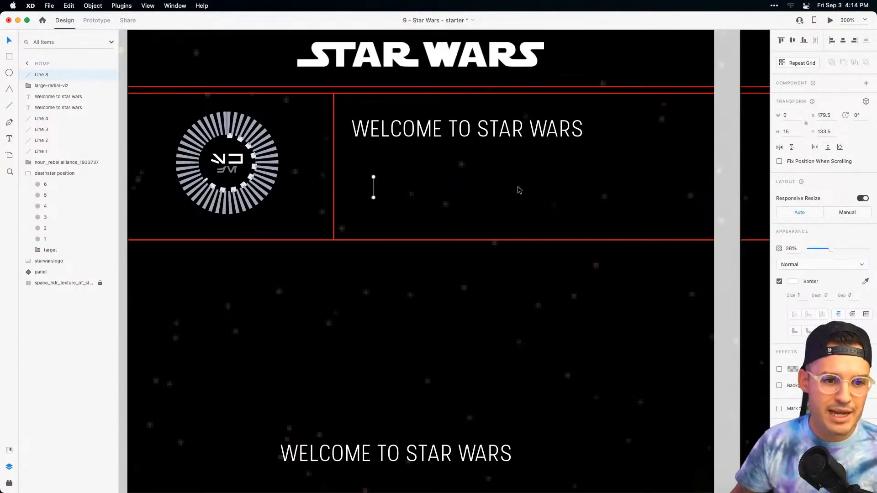
Align the short vertical line with the start of the welcome text and repeat it with Repeat Grid across the header cell.
{"action": "left_click", "coordinate": [396, 202]}
{"action": "left_click_drag", "start_coordinate": [373, 192], "coordinate": [767, 206]}
{"action": "key", "text": "super+r"}
{"action": "left_click_drag", "start_coordinate": [514, 211], "coordinate": [637, 203]}
{"action": "left_click", "coordinate": [627, 204]}
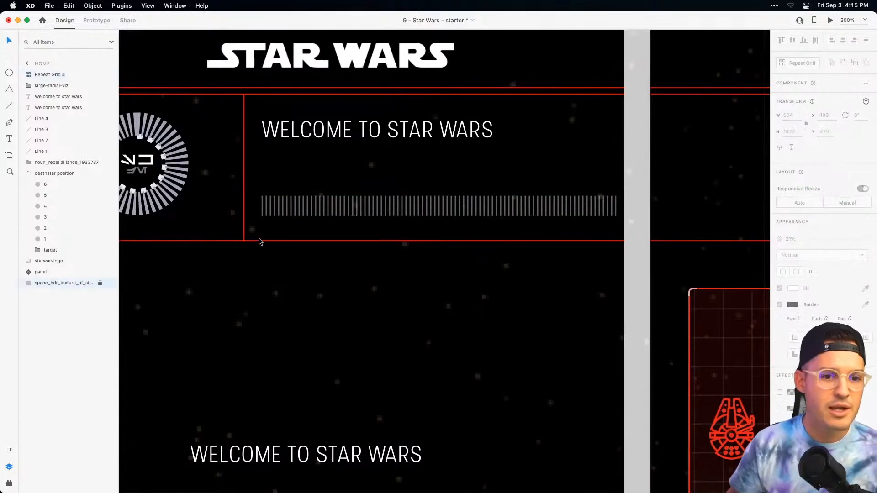
Widen the spacing between the repeated vertical lines and trim the repeat grid to about 254 wide.
{"action": "left_click", "coordinate": [318, 209]}
{"action": "left_click_drag", "start_coordinate": [315, 208], "coordinate": [339, 207]}
{"action": "left_click_drag", "start_coordinate": [681, 204], "coordinate": [548, 205]}
{"action": "left_click_drag", "start_coordinate": [720, 207], "coordinate": [474, 211]}
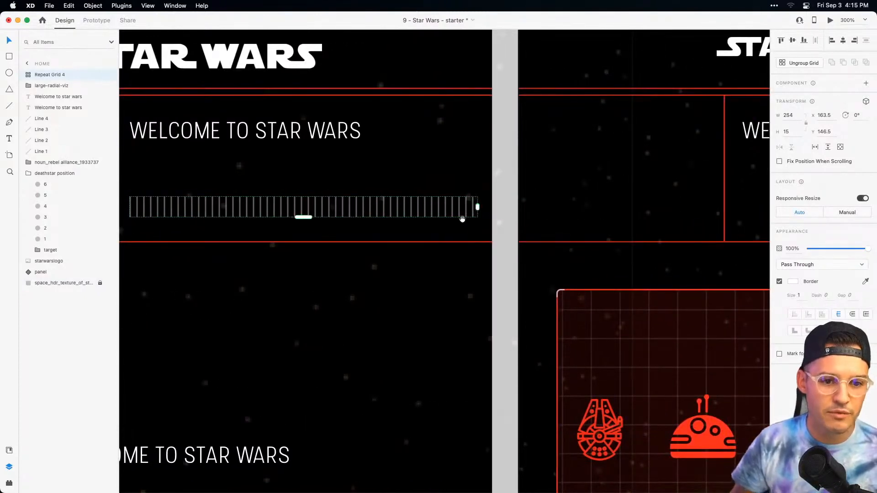
{"action": "scroll", "coordinate": [588, 239], "scroll_direction": "left", "scroll_amount": 8}
{"action": "left_click", "coordinate": [643, 254]}
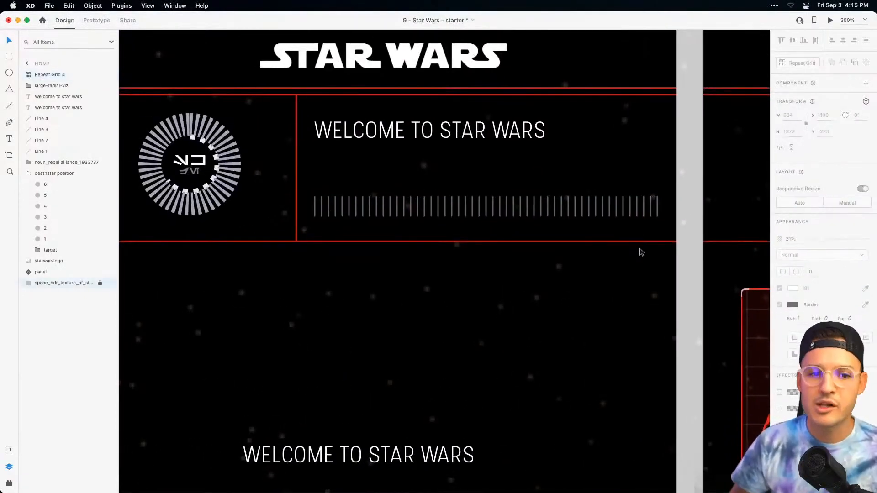
Move the header's welcome text up to Y 82 and place the row of vertical lines directly beneath it.
{"action": "left_click", "coordinate": [533, 215]}
{"action": "left_click_drag", "start_coordinate": [533, 215], "coordinate": [498, 160]}
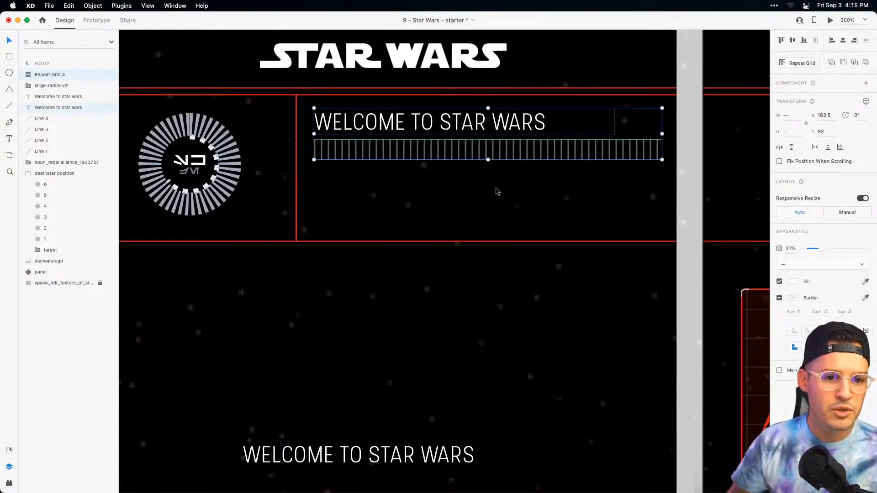
Change the header text to "Welcome to the Star Wars Fan App" and move the row of lines down to Y 127.
{"action": "double_click", "coordinate": [471, 125]}
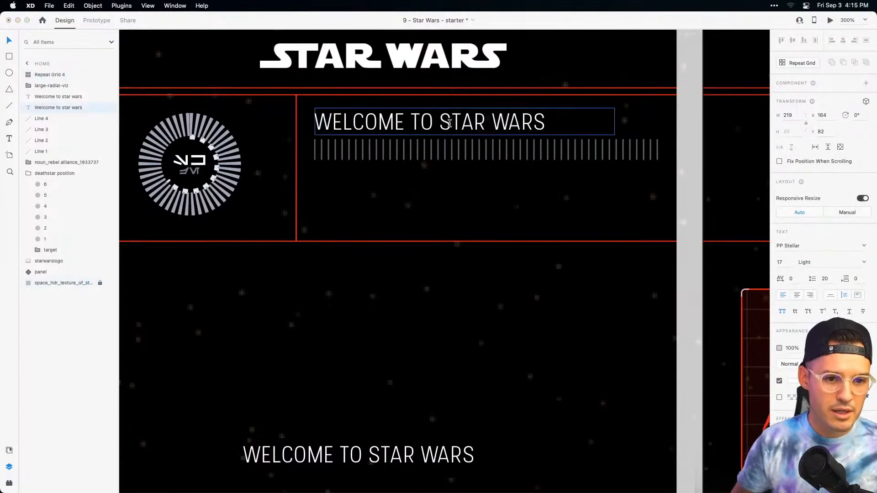
{"action": "type", "text": "the "}
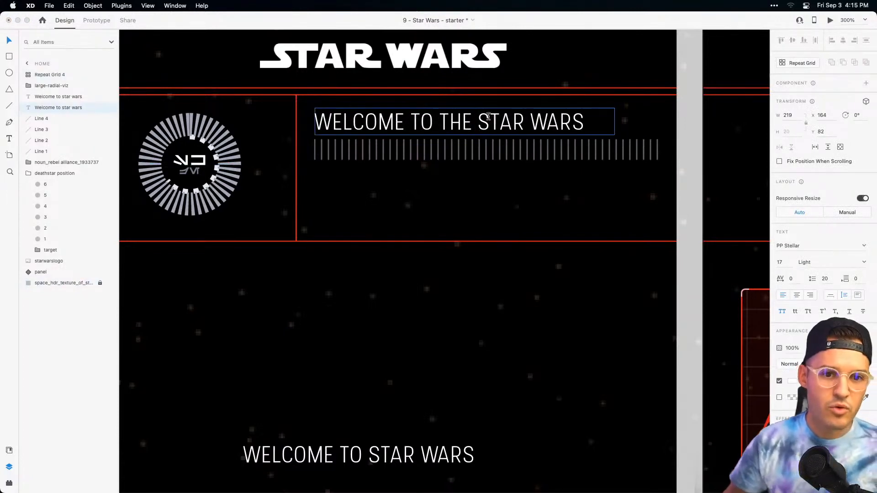
{"action": "type", "text": "an ap"}
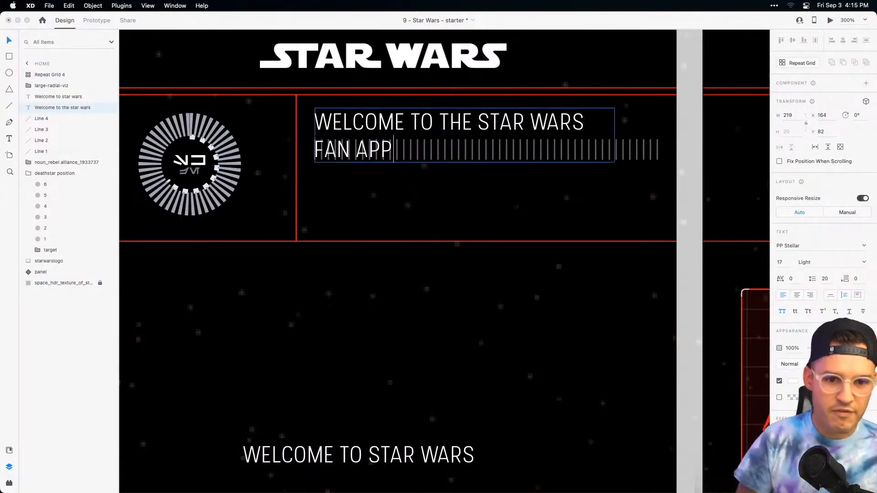
{"action": "key", "text": "Escape"}
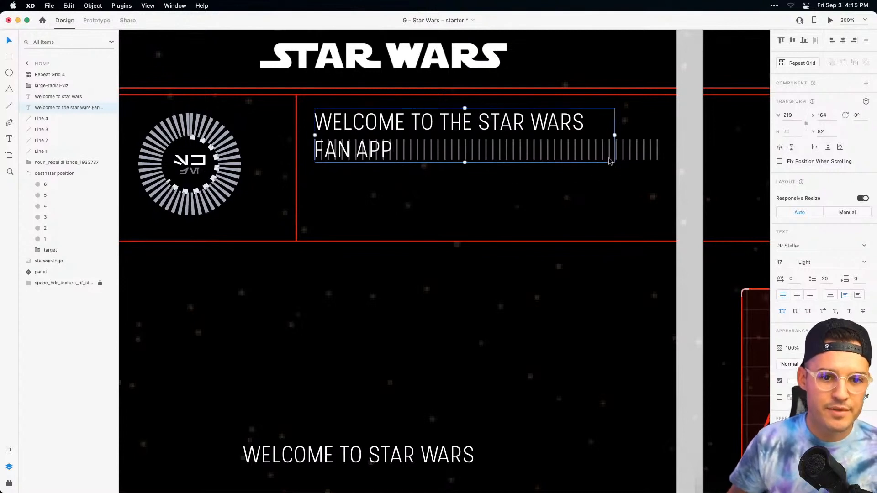
{"action": "left_click_drag", "start_coordinate": [621, 158], "coordinate": [620, 182]}
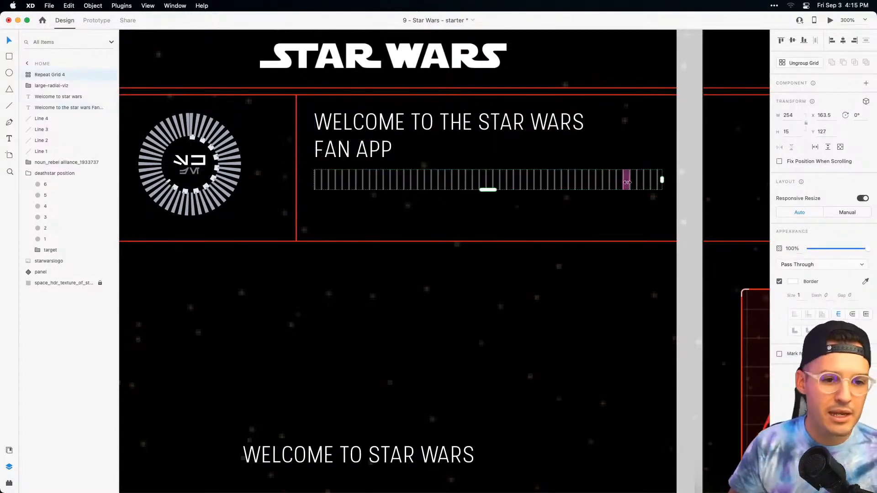
Copy the alien-script welcome text from the Star Wars artboard beside "FAN APP" on Home and scale it down to size 7.
{"action": "left_click_drag", "start_coordinate": [417, 386], "coordinate": [435, 182]}
{"action": "left_click_drag", "start_coordinate": [419, 411], "coordinate": [362, 275]}
{"action": "left_click", "coordinate": [718, 404]}
{"action": "left_click_drag", "start_coordinate": [718, 404], "coordinate": [209, 199], "text": "alt"}
{"action": "left_click_drag", "start_coordinate": [266, 207], "coordinate": [404, 307]}
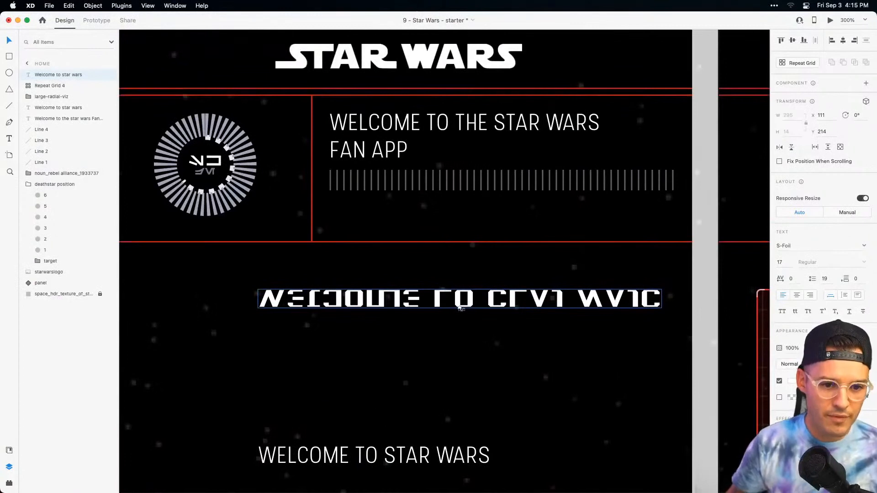
{"action": "left_click_drag", "start_coordinate": [460, 310], "coordinate": [509, 152]}
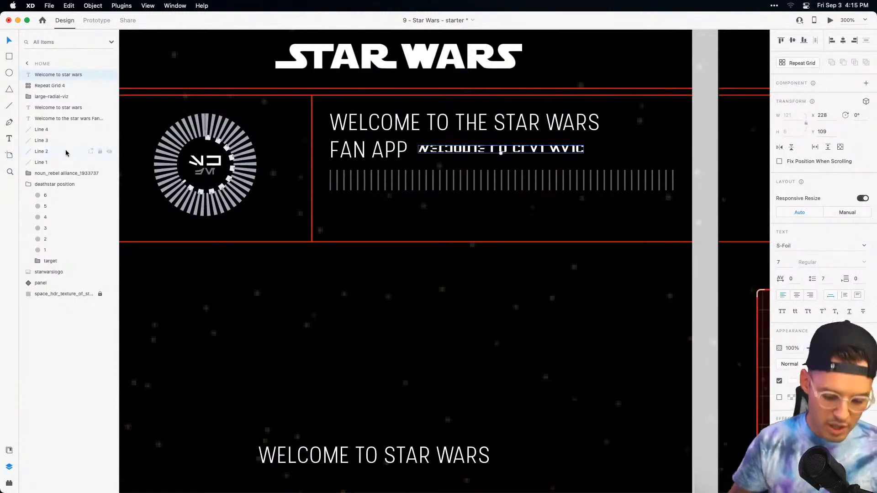
Colour the small alien-script text with the red saved in the document assets.
{"action": "key", "text": "super+shift+c"}
{"action": "left_click", "coordinate": [37, 111]}
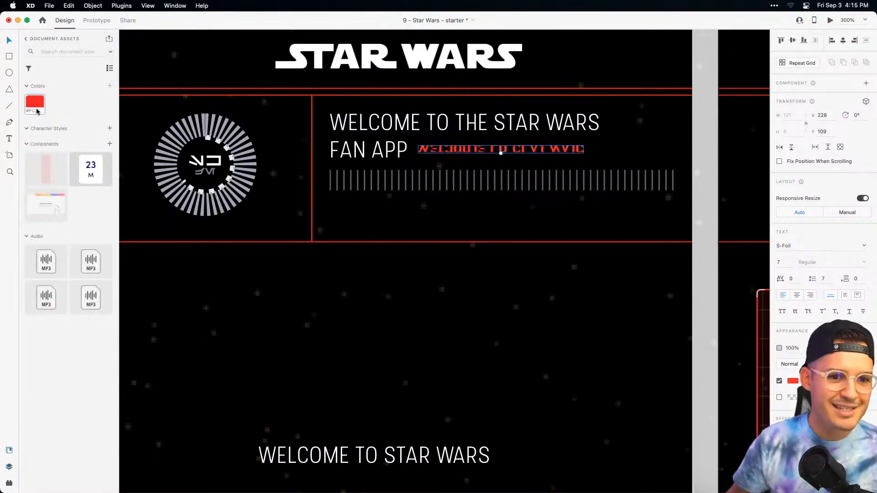
{"action": "left_click", "coordinate": [515, 280]}
{"action": "left_click_drag", "start_coordinate": [454, 330], "coordinate": [500, 342]}
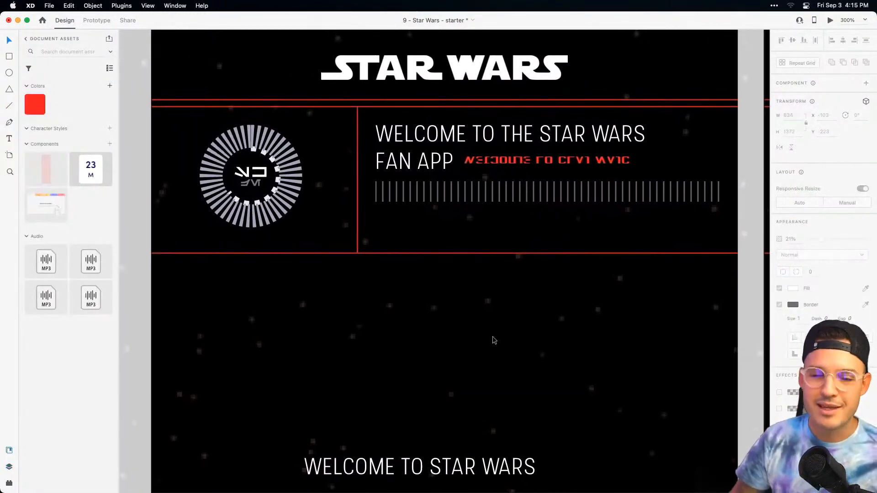
{"action": "left_click_drag", "start_coordinate": [551, 288], "coordinate": [527, 293]}
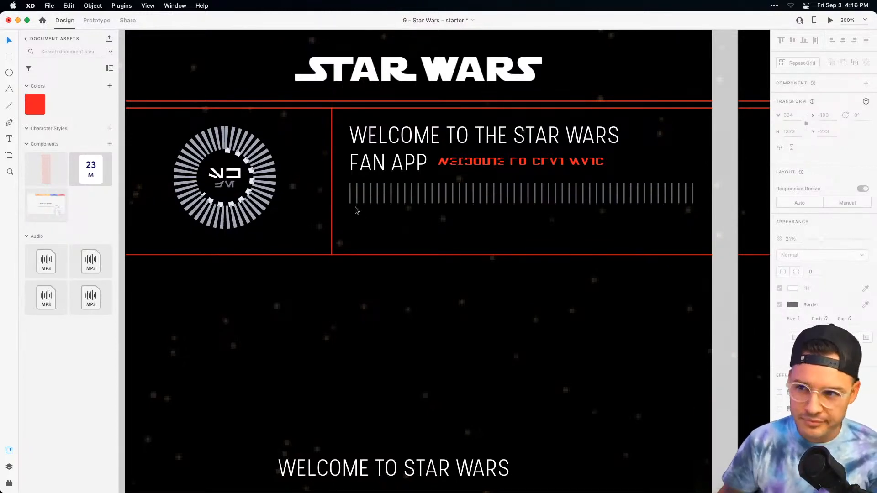
Duplicate the header text below the row of lines and change its wording to "MANDALORIAN SEASON 2 COUNTDOWN".
{"action": "left_click", "coordinate": [405, 145]}
{"action": "left_click_drag", "start_coordinate": [405, 145], "coordinate": [406, 232]}
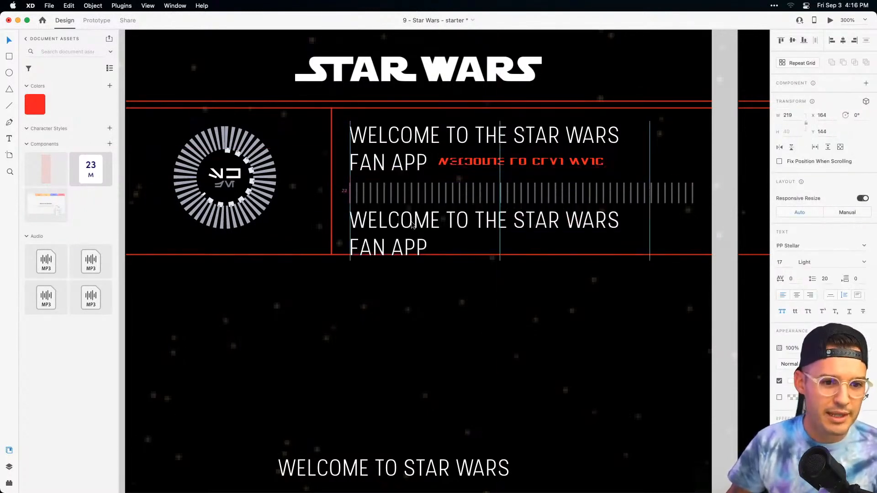
{"action": "double_click", "coordinate": [411, 222]}
{"action": "type", "text": "MA"}
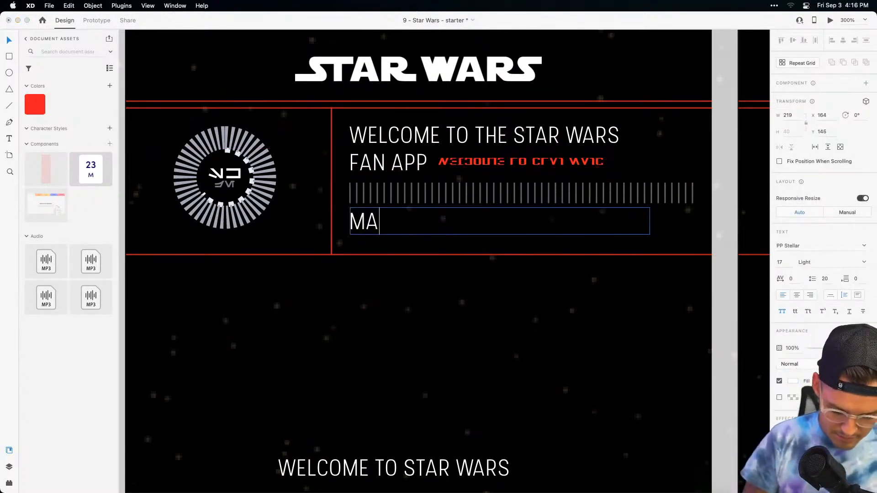
{"action": "type", "text": "DALORIANM SEASON "}
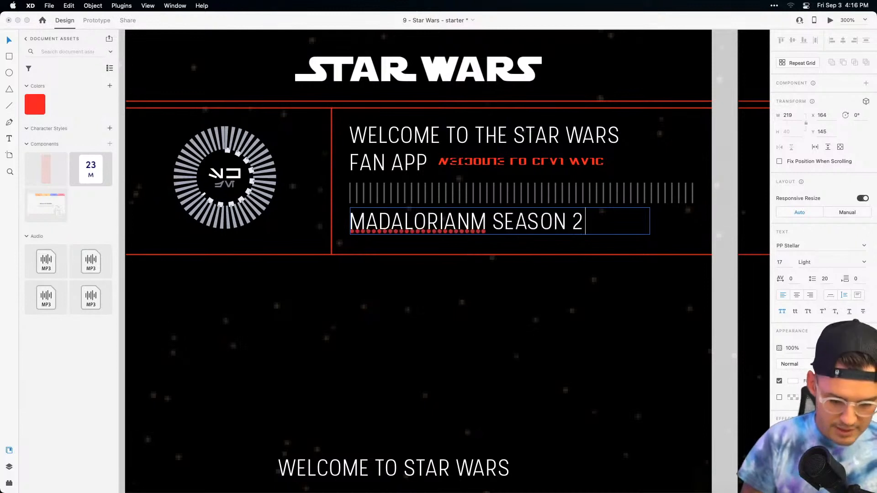
{"action": "type", "text": "2 COUNTDOWN"}
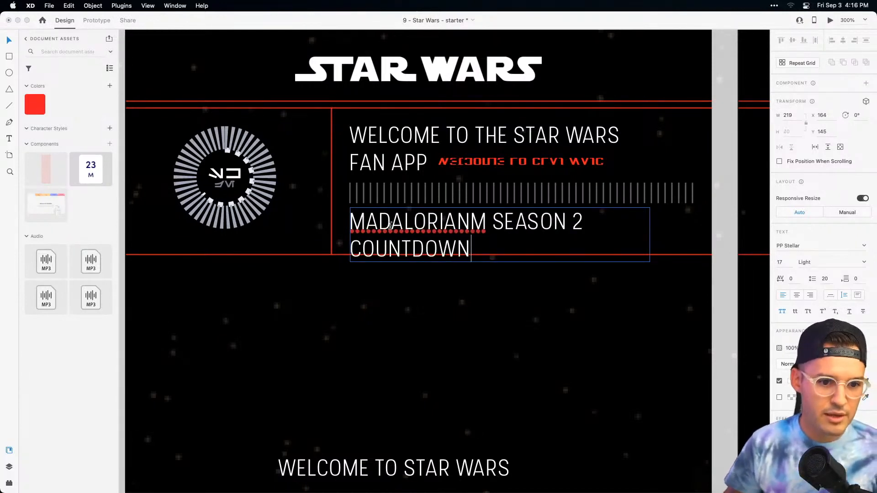
{"action": "type", "text": "N"}
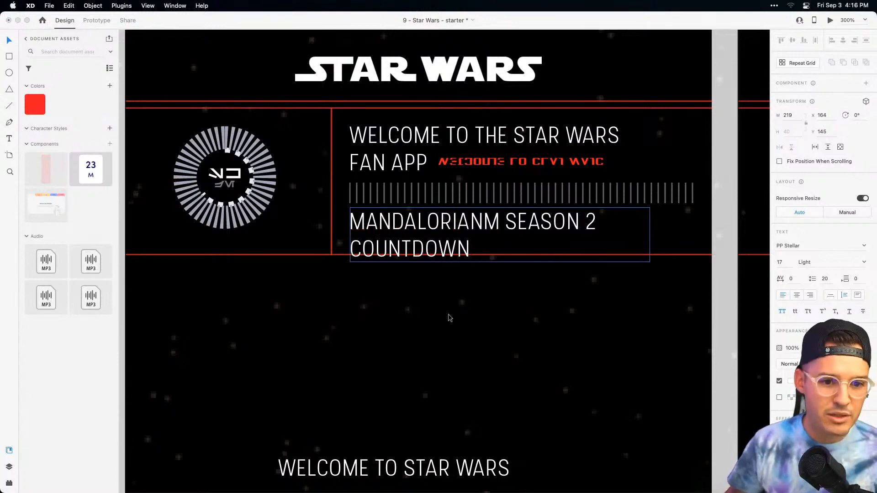
{"action": "left_click", "coordinate": [494, 221]}
{"action": "key", "text": "BackSpace"}
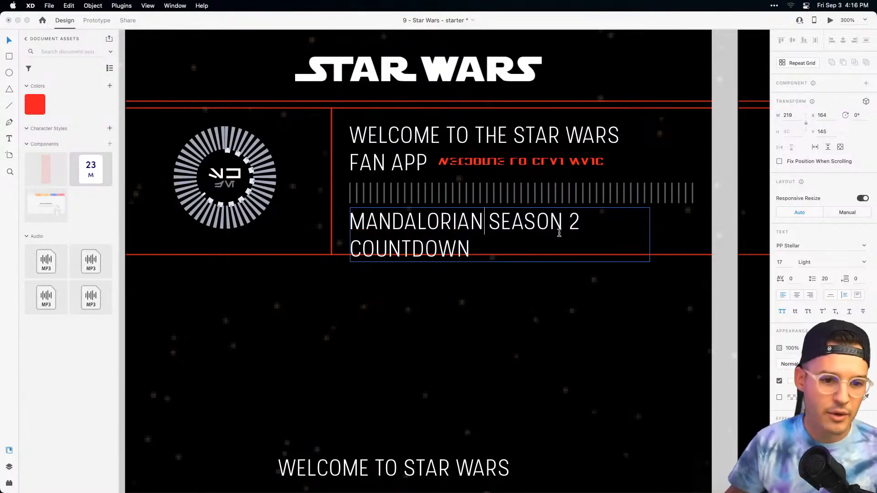
{"action": "key", "text": "Escape"}
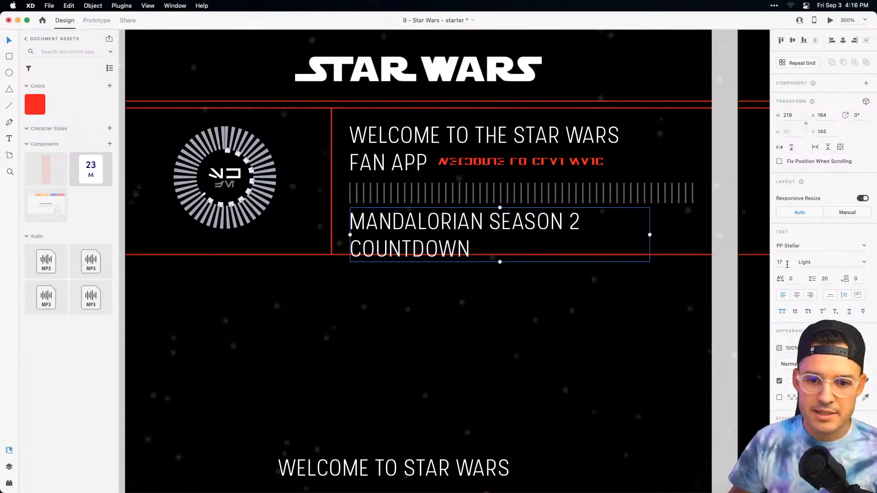
Set the countdown text to size 13 and narrow its text box so it wraps onto two lines after "SEASON".
{"action": "type", "text": "13"}
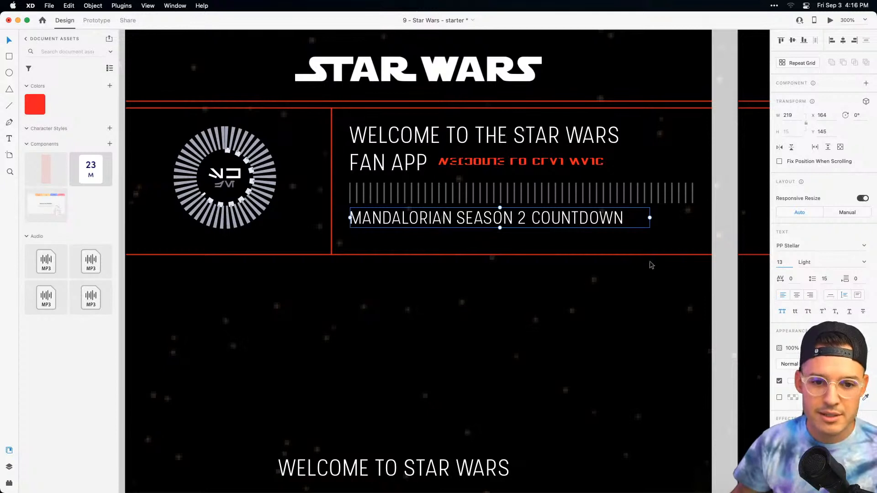
{"action": "left_click_drag", "start_coordinate": [650, 218], "coordinate": [518, 227]}
{"action": "left_click", "coordinate": [460, 194]}
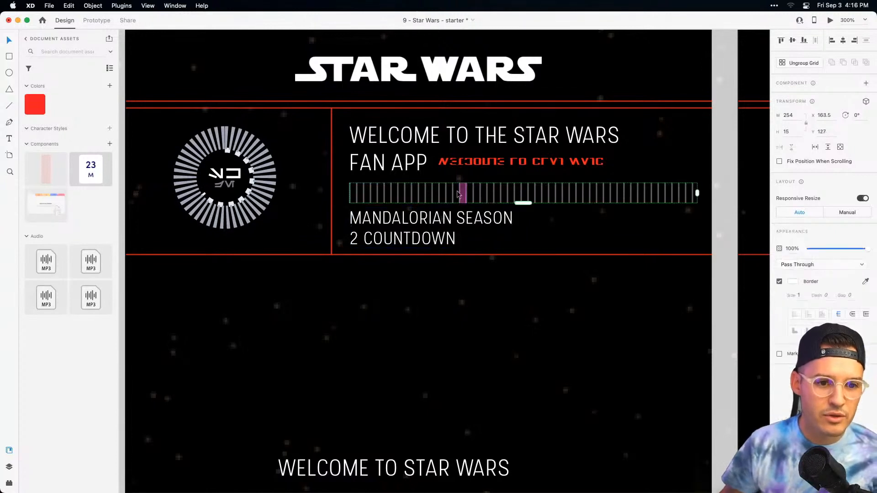
Move the row of lines, the welcome text with its alien-script line and the countdown text slightly upward in the Home header.
{"action": "key", "text": "shift+Up"}
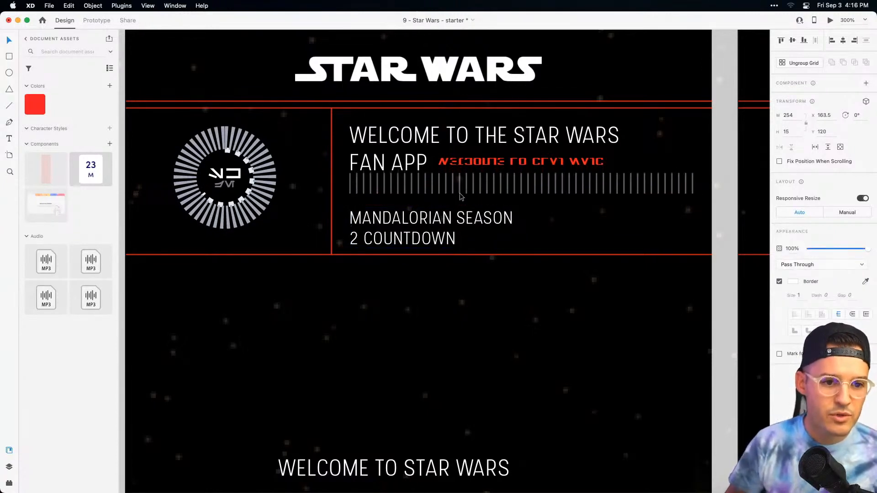
{"action": "left_click", "coordinate": [402, 158]}
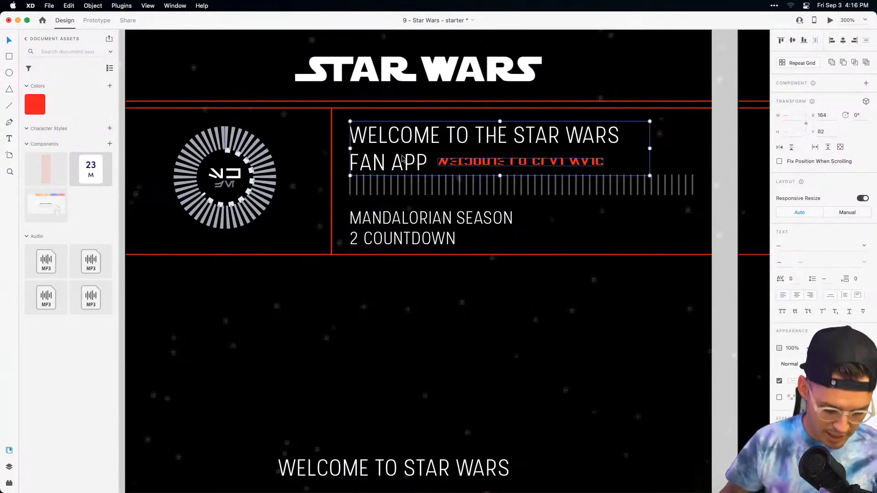
{"action": "key", "text": "Up"}
{"action": "key", "text": "Up"}
{"action": "key", "text": "Up"}
{"action": "key", "text": "Up"}
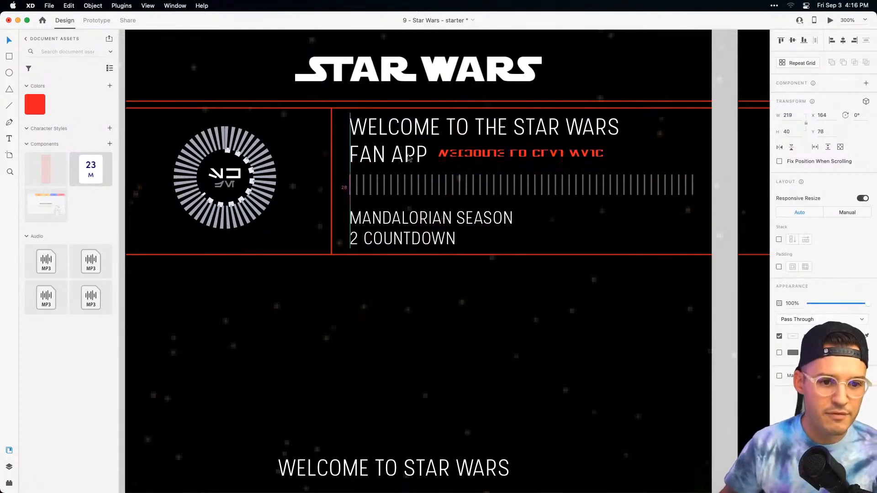
{"action": "left_click", "coordinate": [416, 225]}
{"action": "key", "text": "Up"}
{"action": "key", "text": "Up"}
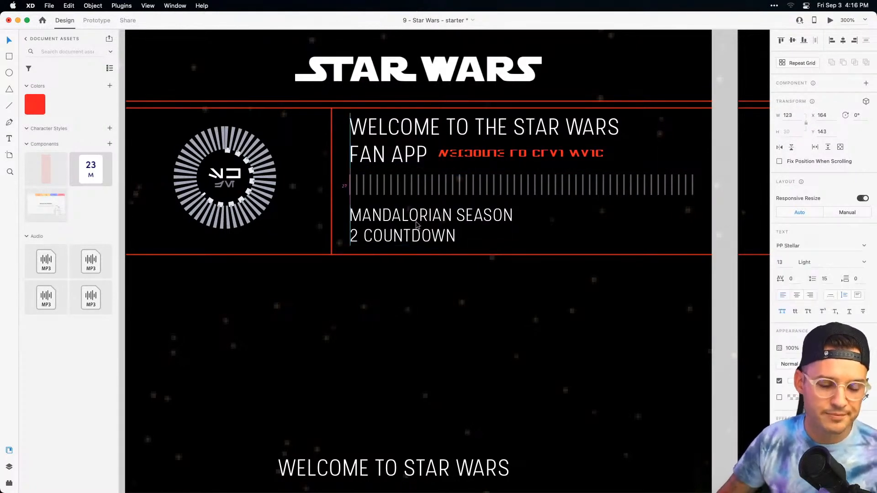
Duplicate the "WELCOME TO STAR WARS" text above the original and change the copy's wording to "1".
{"action": "left_click", "coordinate": [369, 468]}
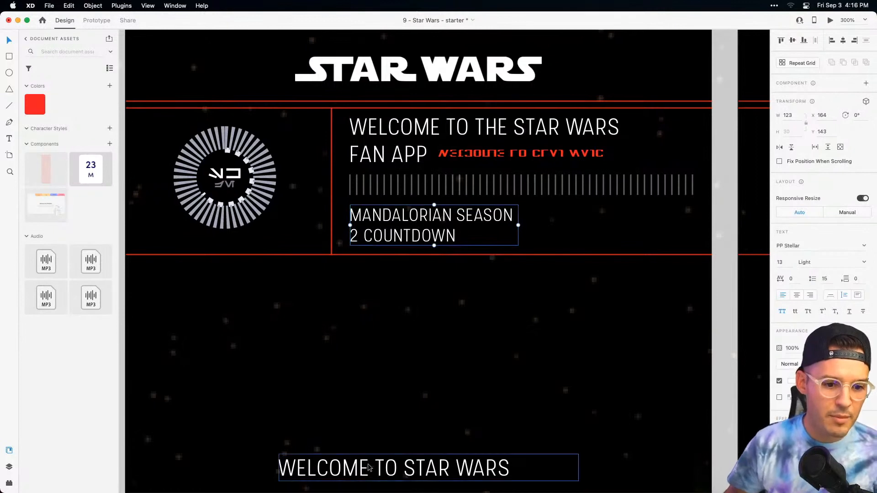
{"action": "left_click_drag", "start_coordinate": [368, 469], "coordinate": [485, 340], "text": "alt"}
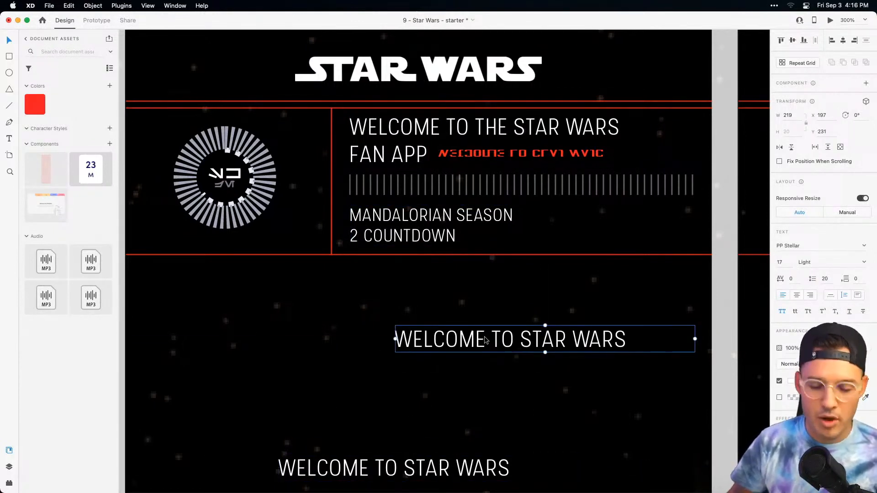
{"action": "double_click", "coordinate": [485, 340]}
{"action": "type", "text": "1"}
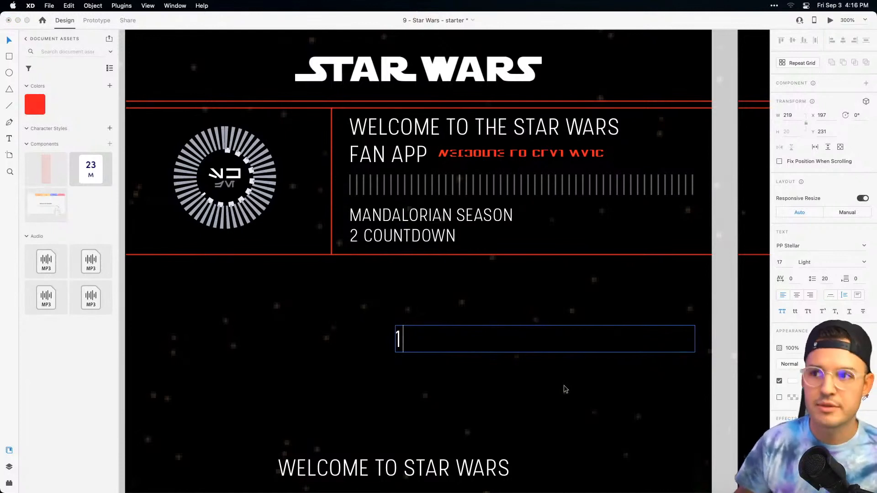
Make the "1" an auto-width text in Bold, size 25, and place it beside the Mandalorian countdown text.
{"action": "left_click", "coordinate": [773, 313]}
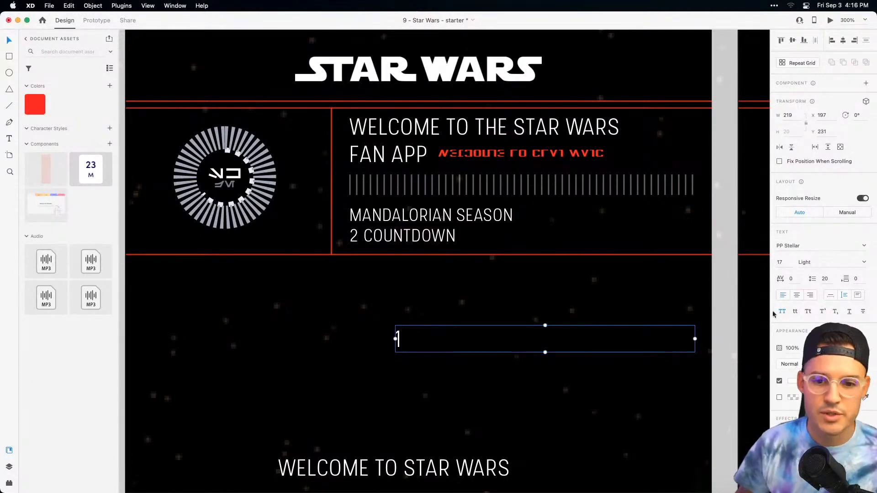
{"action": "left_click", "coordinate": [831, 295]}
{"action": "left_click_drag", "start_coordinate": [403, 344], "coordinate": [556, 227]}
{"action": "left_click", "coordinate": [863, 264]}
{"action": "left_click", "coordinate": [843, 277]}
Duplicate the countdown digit three times in a row and change the copies to "7", "3" and "2".
{"action": "left_click_drag", "start_coordinate": [558, 221], "coordinate": [599, 231]}
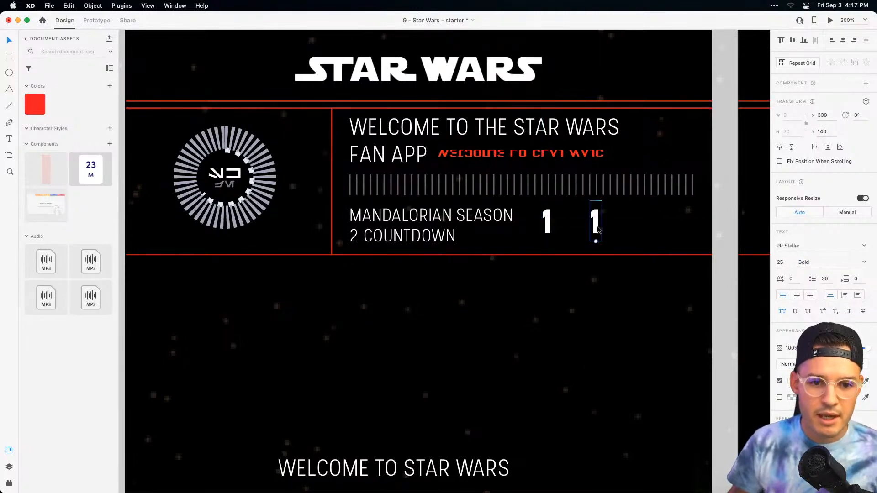
{"action": "double_click", "coordinate": [597, 224]}
{"action": "type", "text": "7"}
{"action": "key", "text": "Escape"}
{"action": "left_click_drag", "start_coordinate": [596, 237], "coordinate": [676, 238]}
{"action": "double_click", "coordinate": [638, 220]}
{"action": "type", "text": "3"}
{"action": "key", "text": "Escape"}
{"action": "double_click", "coordinate": [676, 223]}
{"action": "type", "text": "2"}
{"action": "key", "text": "Escape"}
Distribute the four countdown digits evenly in the horizontal direction and nudge them slightly upward.
{"action": "left_click", "coordinate": [637, 223], "text": "shift"}
{"action": "left_click", "coordinate": [598, 222], "text": "shift"}
{"action": "left_click", "coordinate": [550, 225], "text": "shift"}
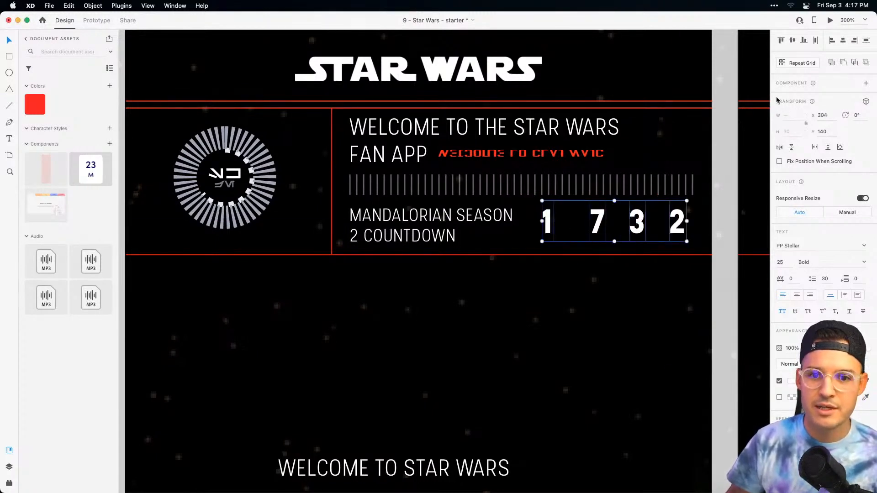
{"action": "left_click", "coordinate": [815, 41]}
{"action": "key", "text": "Up"}
{"action": "key", "text": "Up"}
{"action": "key", "text": "Up"}
{"action": "key", "text": "Up"}
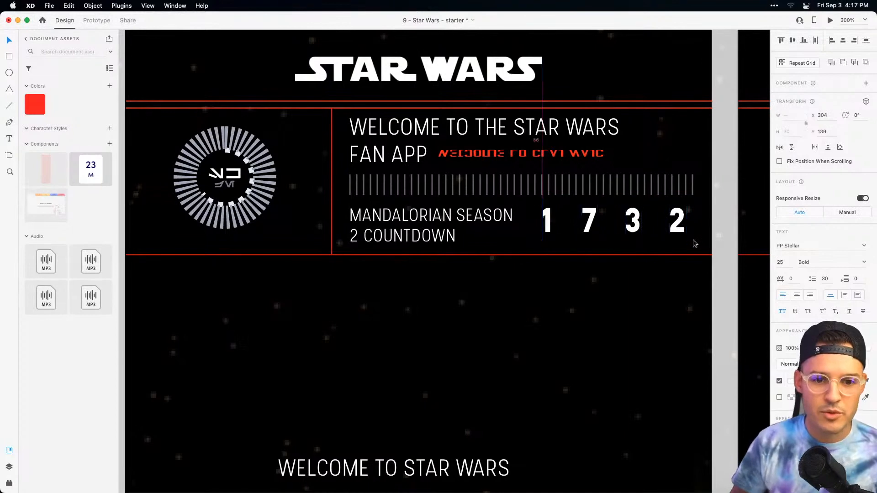
Duplicate the Mandalorian countdown text just below the digits and change the copy's wording to "Years".
{"action": "key", "text": "z"}
{"action": "left_click_drag", "start_coordinate": [507, 281], "coordinate": [721, 186]}
{"action": "scroll", "coordinate": [477, 254], "scroll_direction": "left", "scroll_amount": 6}
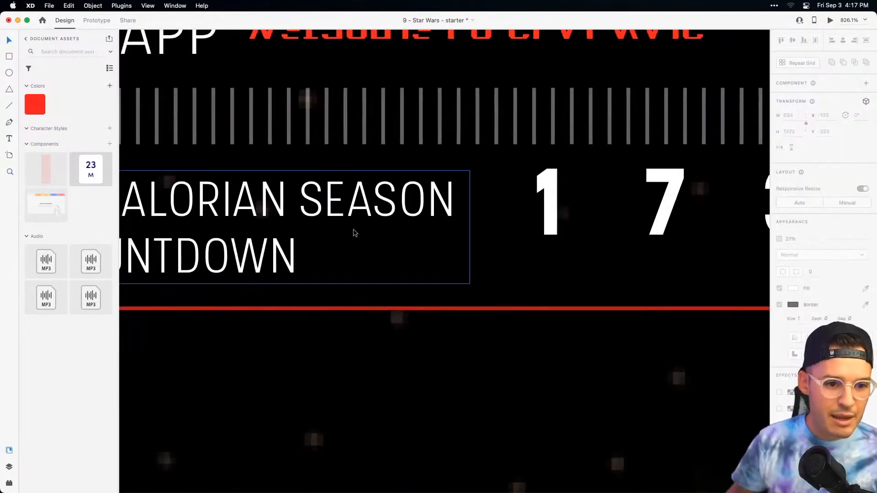
{"action": "left_click", "coordinate": [433, 233]}
{"action": "left_click_drag", "start_coordinate": [432, 233], "coordinate": [612, 290]}
{"action": "double_click", "coordinate": [606, 266]}
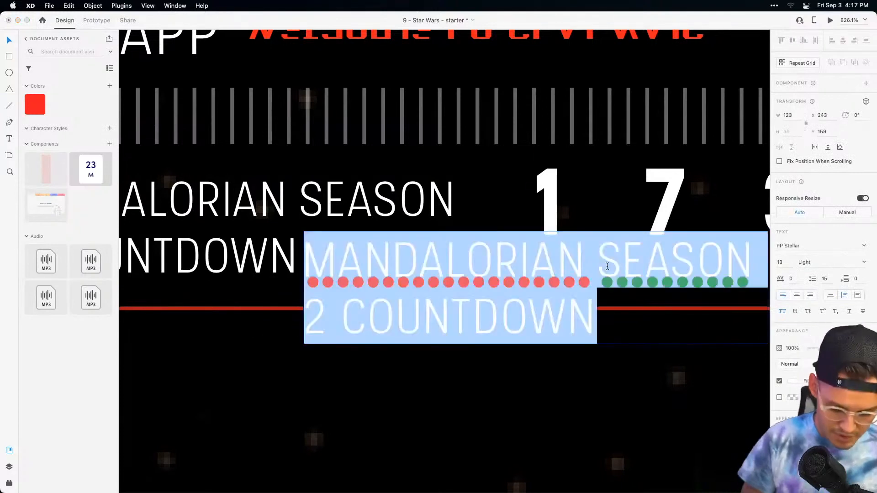
{"action": "type", "text": "Years"}
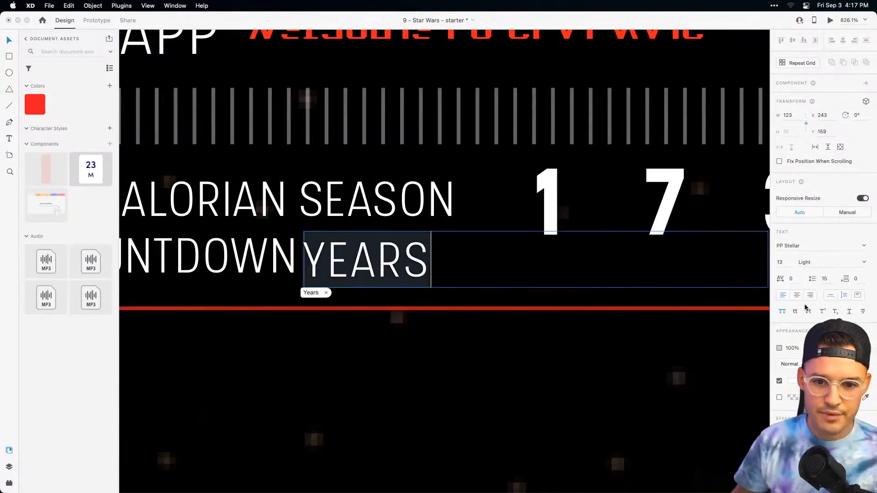
Make the "YEARS" label auto-width at size 7 with 35% opacity and place it under the digit "1".
{"action": "left_click", "coordinate": [830, 297]}
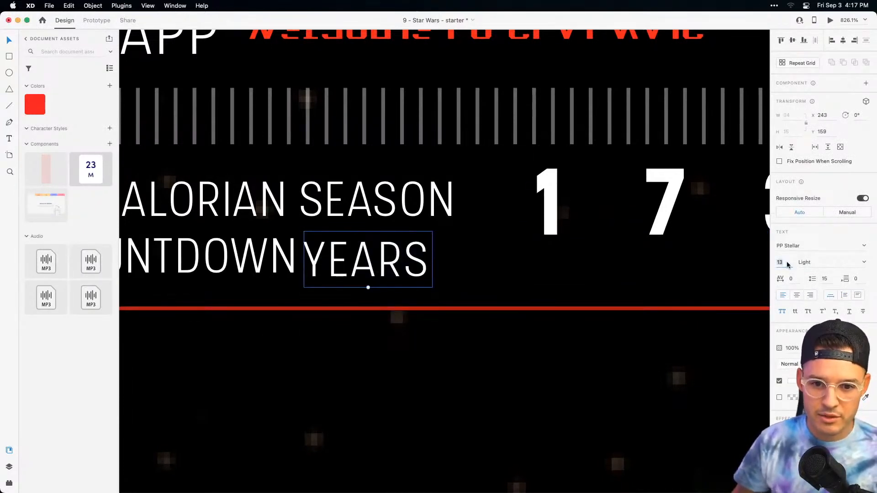
{"action": "type", "text": "7"}
{"action": "left_click_drag", "start_coordinate": [864, 348], "coordinate": [836, 348]}
{"action": "left_click_drag", "start_coordinate": [347, 267], "coordinate": [562, 271]}
Duplicate the "YEARS" label under the digit "7" and change the copy's wording to "MONTHS".
{"action": "scroll", "coordinate": [562, 271], "scroll_direction": "right", "scroll_amount": 5}
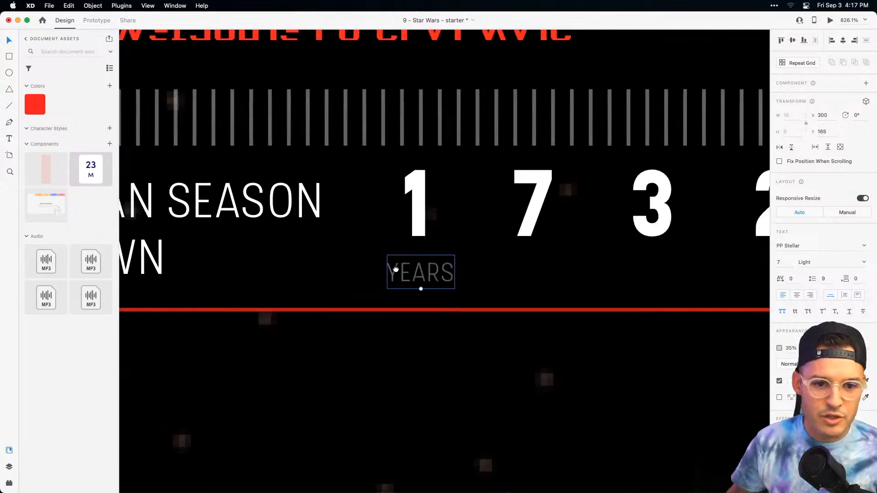
{"action": "left_click_drag", "start_coordinate": [402, 273], "coordinate": [487, 275]}
{"action": "double_click", "coordinate": [487, 275]}
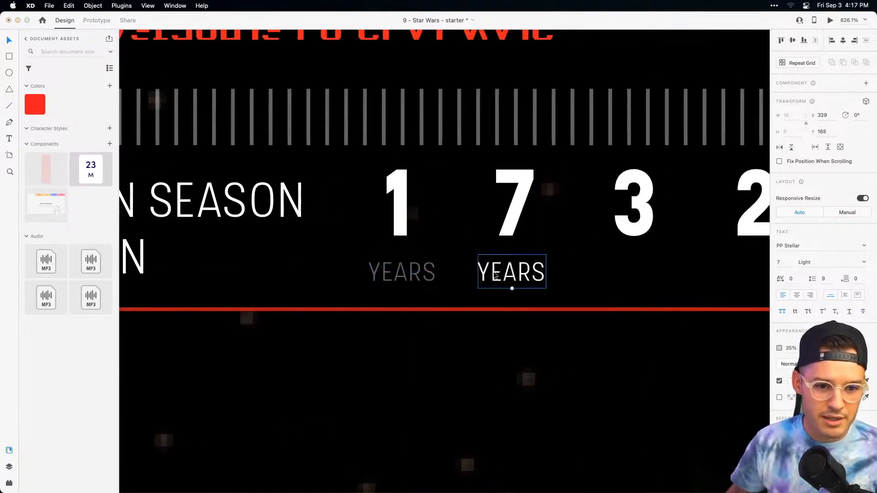
{"action": "double_click", "coordinate": [512, 288]}
{"action": "type", "text": "MONTHS"}
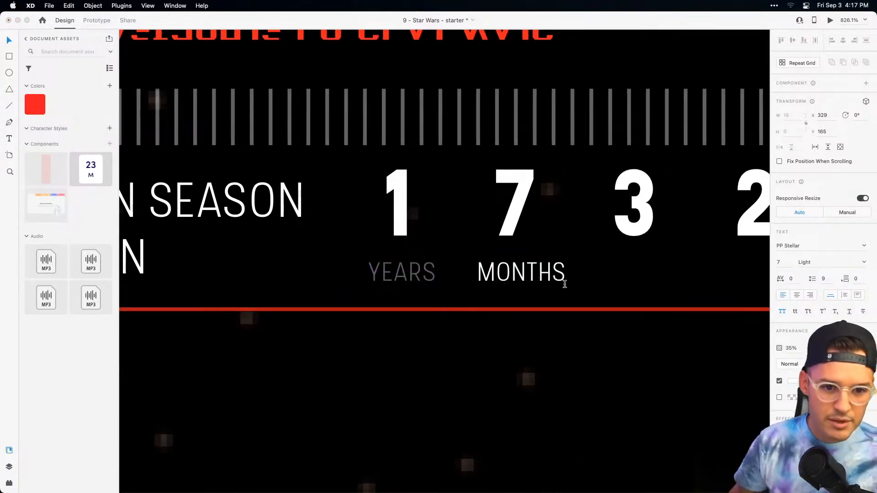
Centre-align the text of the "YEARS" and "MONTHS" labels.
{"action": "left_click", "coordinate": [296, 261]}
{"action": "left_click", "coordinate": [427, 272], "text": "shift"}
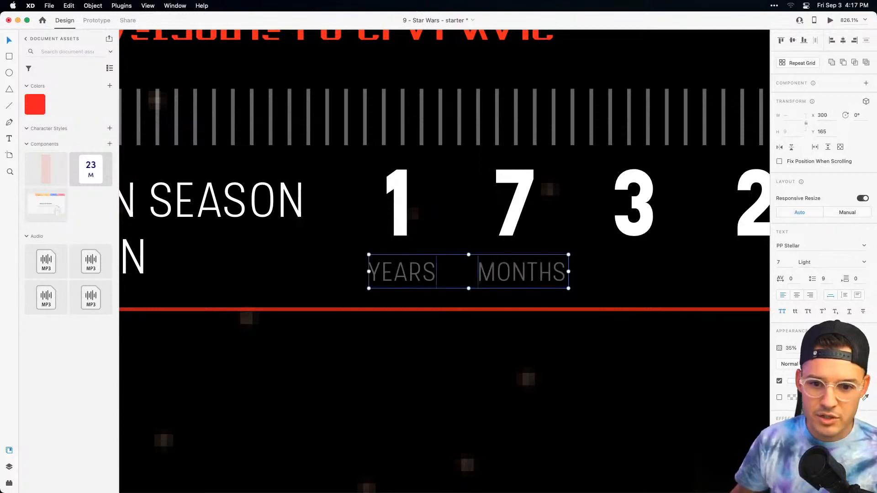
{"action": "left_click", "coordinate": [797, 295]}
{"action": "left_click", "coordinate": [550, 354]}
Duplicate the "MONTHS" label under the digit "3" and change the copy's wording to "WEEKS".
{"action": "scroll", "coordinate": [550, 353], "scroll_direction": "right", "scroll_amount": 2}
{"action": "left_click_drag", "start_coordinate": [495, 278], "coordinate": [603, 276]}
{"action": "double_click", "coordinate": [584, 270]}
{"action": "type", "text": "WEEKS"}
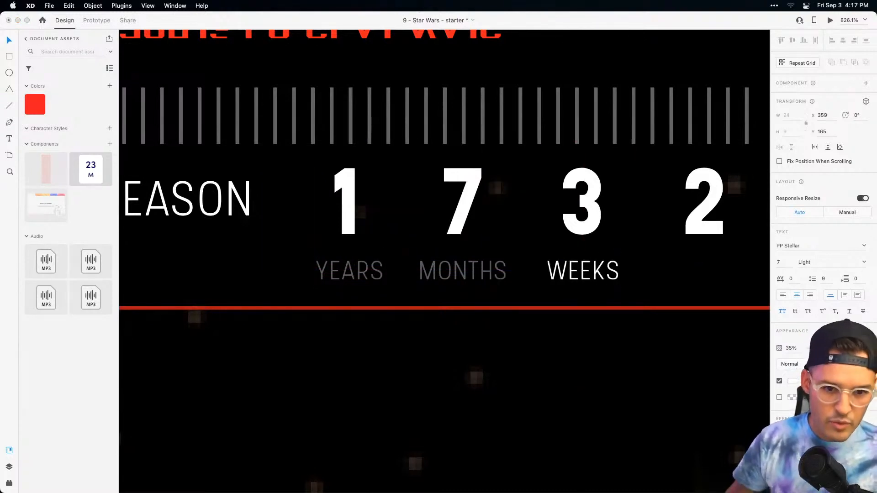
{"action": "key", "text": "Escape"}
Duplicate the "WEEKS" label under the digit "2", change its wording to "DAYS" and centre it beneath the digit.
{"action": "scroll", "coordinate": [628, 364], "scroll_direction": "right", "scroll_amount": 3}
{"action": "left_click_drag", "start_coordinate": [454, 280], "coordinate": [591, 269]}
{"action": "double_click", "coordinate": [588, 269]}
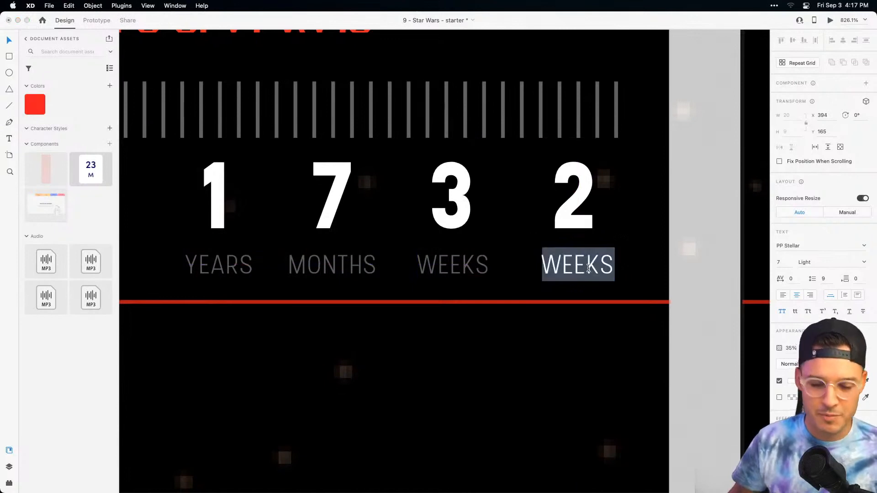
{"action": "type", "text": "DAYS"}
{"action": "key", "text": "Escape"}
{"action": "left_click_drag", "start_coordinate": [580, 276], "coordinate": [589, 272]}
{"action": "scroll", "coordinate": [587, 265], "scroll_direction": "down", "scroll_amount": 3}
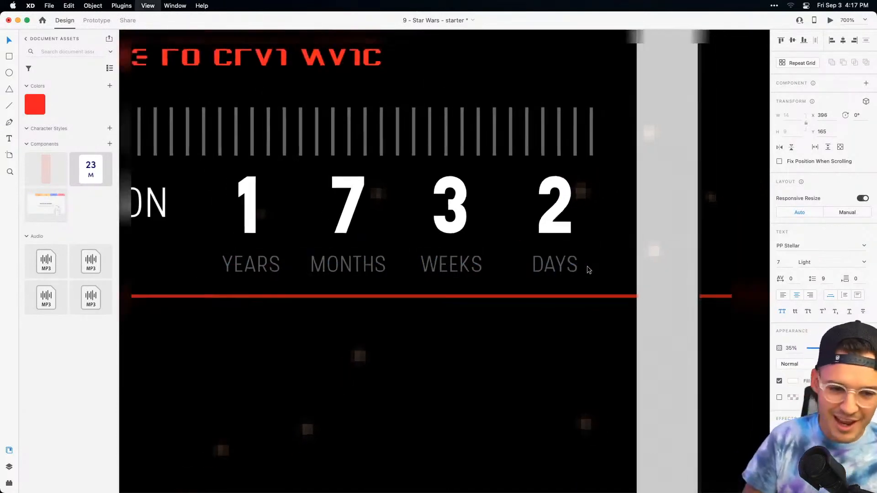
Draw a bent divider path, about 10 wide and 38 high, rising from the lower red line between "YEARS" and "MONTHS".
{"action": "scroll", "coordinate": [581, 268], "scroll_direction": "up", "scroll_amount": 3}
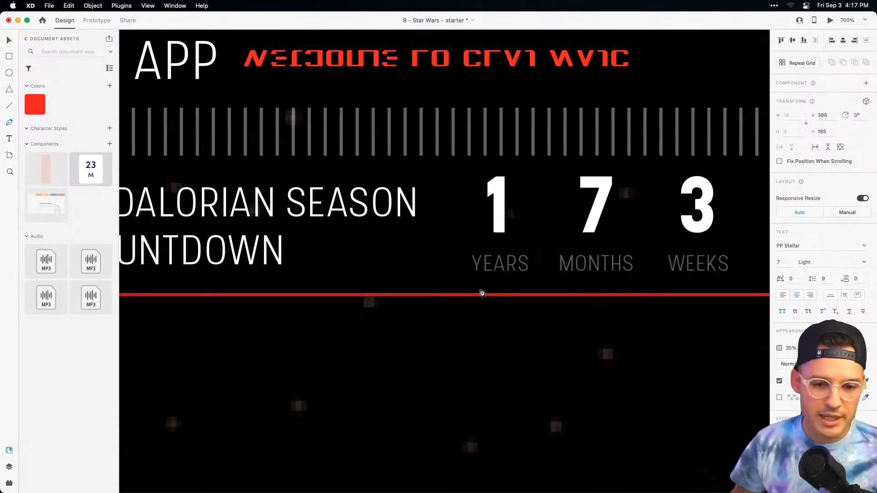
{"action": "left_click", "coordinate": [510, 295]}
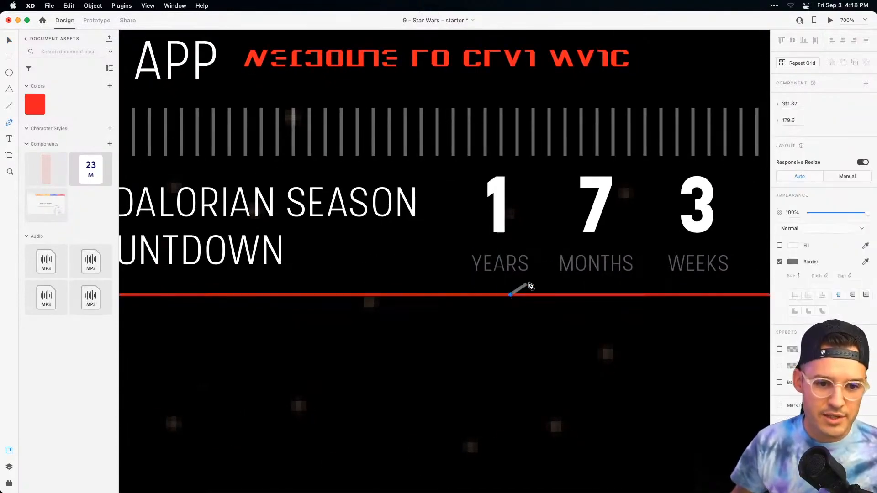
{"action": "left_click", "coordinate": [538, 267]}
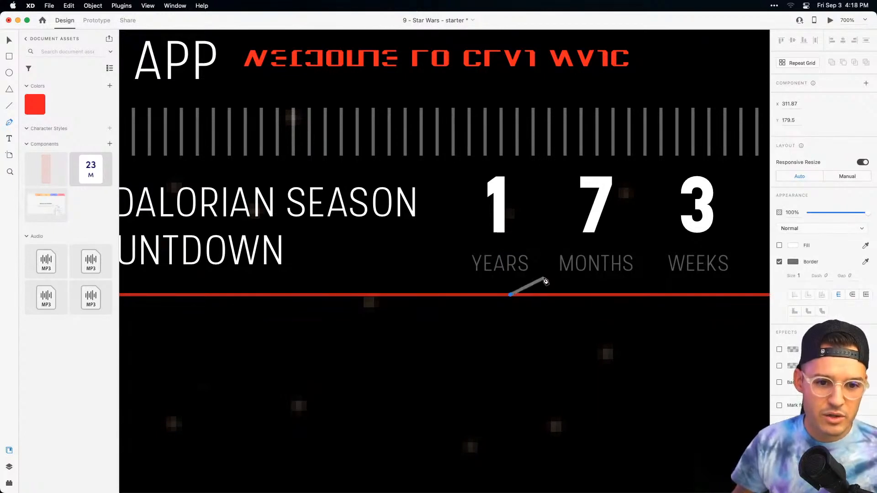
{"action": "left_click", "coordinate": [544, 278]}
{"action": "left_click", "coordinate": [543, 172]}
{"action": "key", "text": "Escape"}
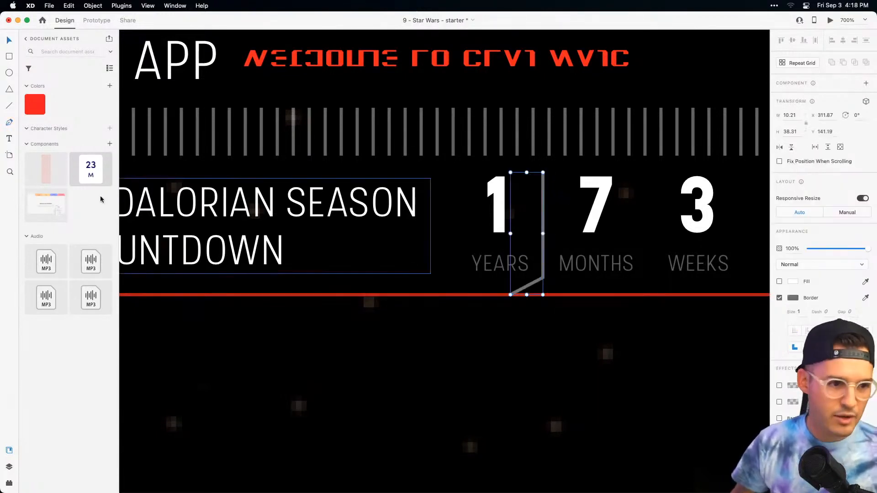
Give the bent divider the saved red as its border colour and set its opacity to 51%.
{"action": "right_click", "coordinate": [34, 104]}
{"action": "left_click", "coordinate": [71, 122]}
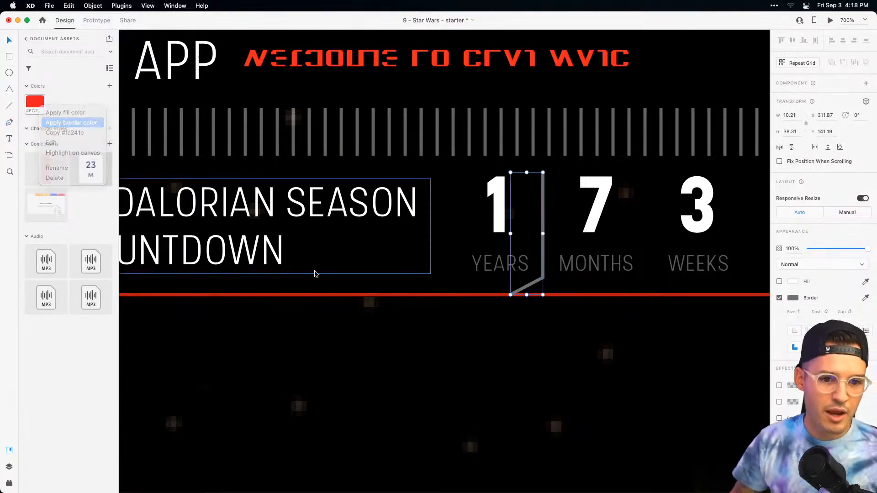
{"action": "left_click", "coordinate": [551, 323]}
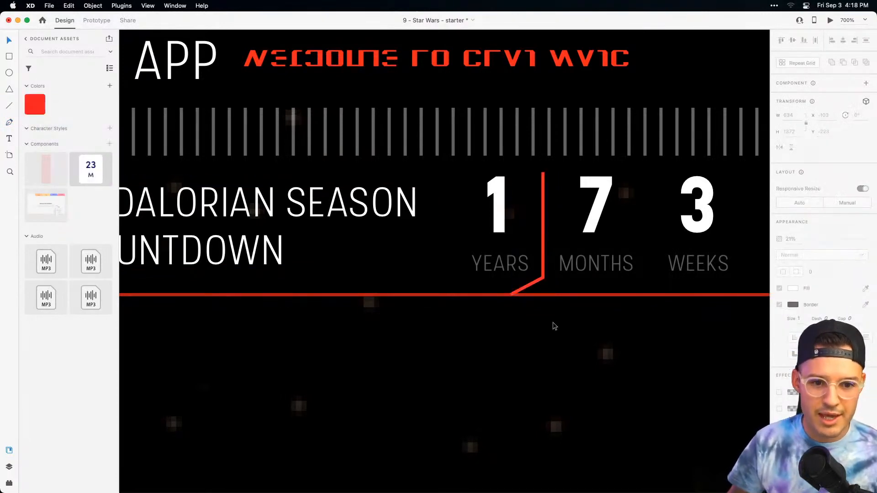
{"action": "left_click", "coordinate": [543, 237]}
{"action": "left_click_drag", "start_coordinate": [837, 248], "coordinate": [839, 251]}
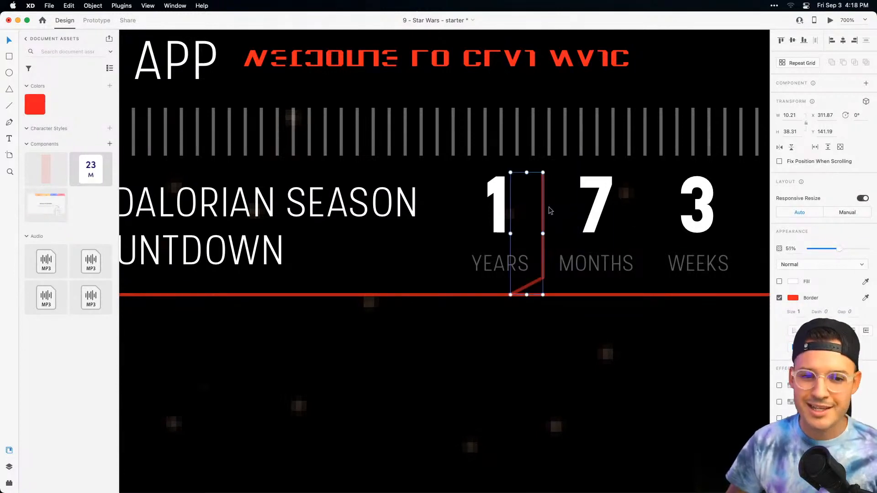
Duplicate the red divider to follow the "MONTHS", "WEEKS" and "DAYS" columns as well.
{"action": "left_click_drag", "start_coordinate": [543, 210], "coordinate": [656, 213]}
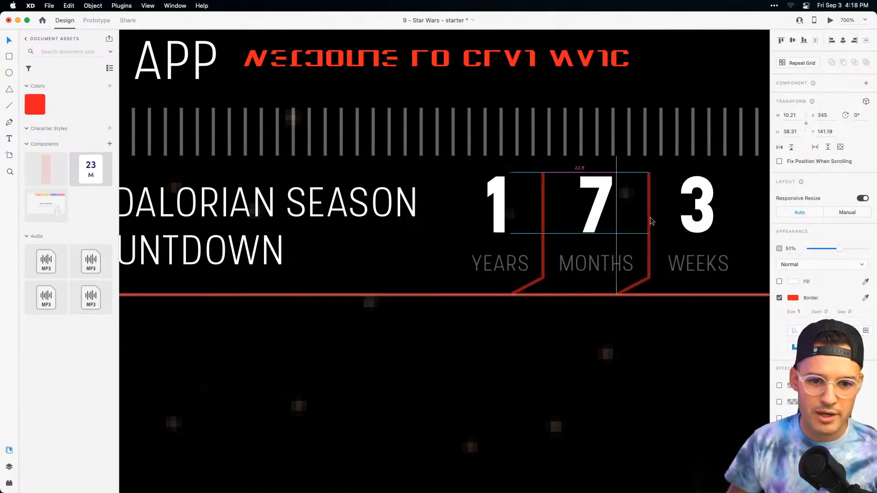
{"action": "scroll", "coordinate": [398, 219], "scroll_direction": "right", "scroll_amount": 5}
{"action": "left_click_drag", "start_coordinate": [398, 219], "coordinate": [594, 223]}
{"action": "left_click", "coordinate": [335, 355]}
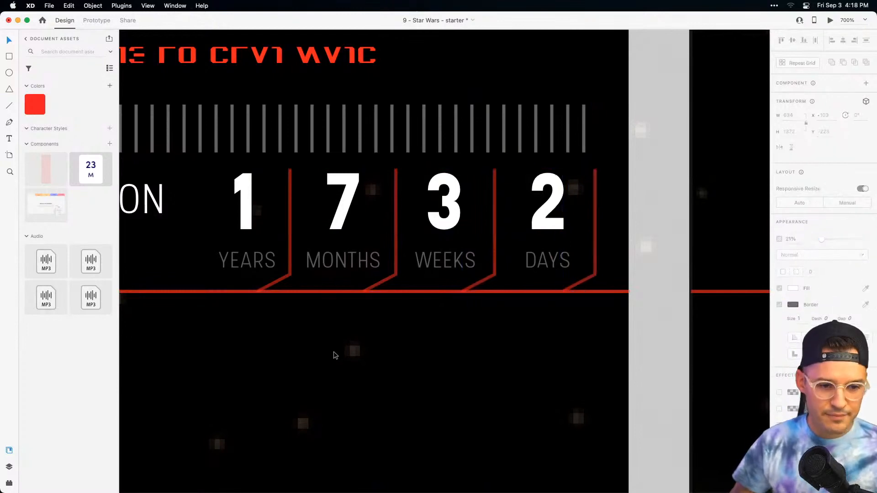
Group all header elements below the Star Wars logo on the Home artboard and name the group "top".
{"action": "key", "text": "super+minus"}
{"action": "key", "text": "super+minus"}
{"action": "left_click_drag", "start_coordinate": [337, 354], "coordinate": [452, 335]}
{"action": "left_click", "coordinate": [729, 76]}
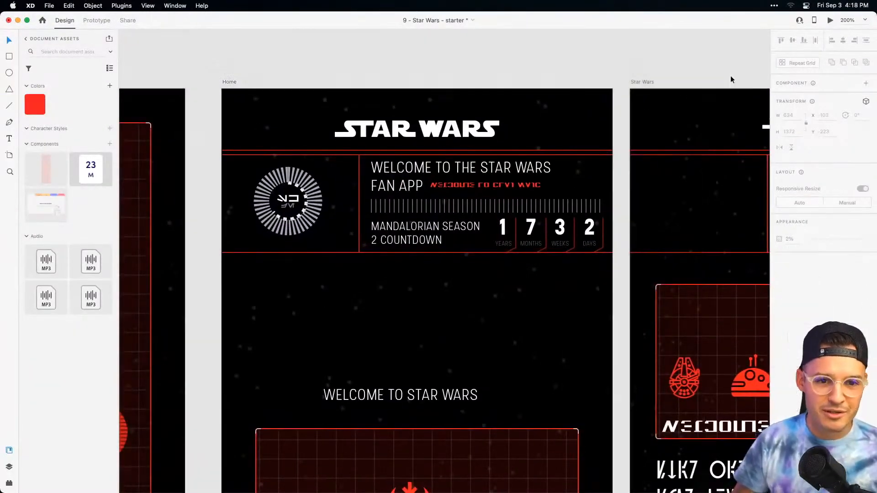
{"action": "left_click_drag", "start_coordinate": [212, 294], "coordinate": [619, 149]}
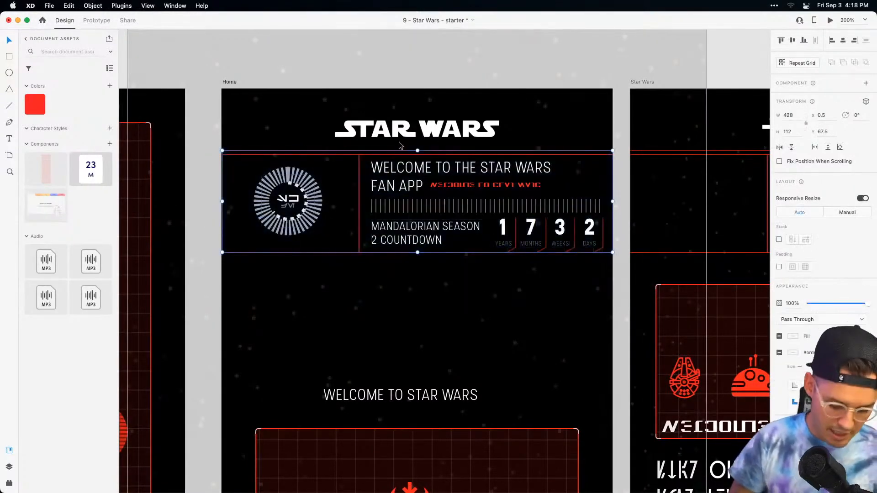
{"action": "key", "text": "super+y"}
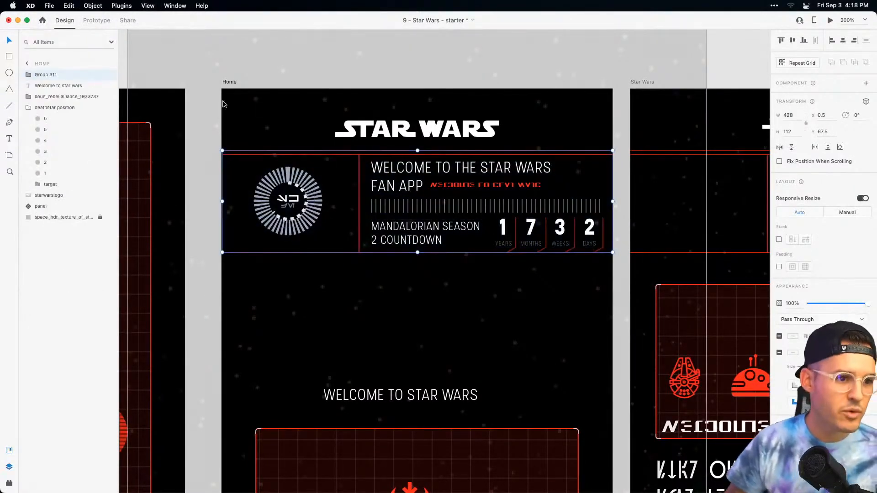
{"action": "double_click", "coordinate": [46, 74]}
{"action": "type", "text": "top"}
{"action": "key", "text": "Return"}
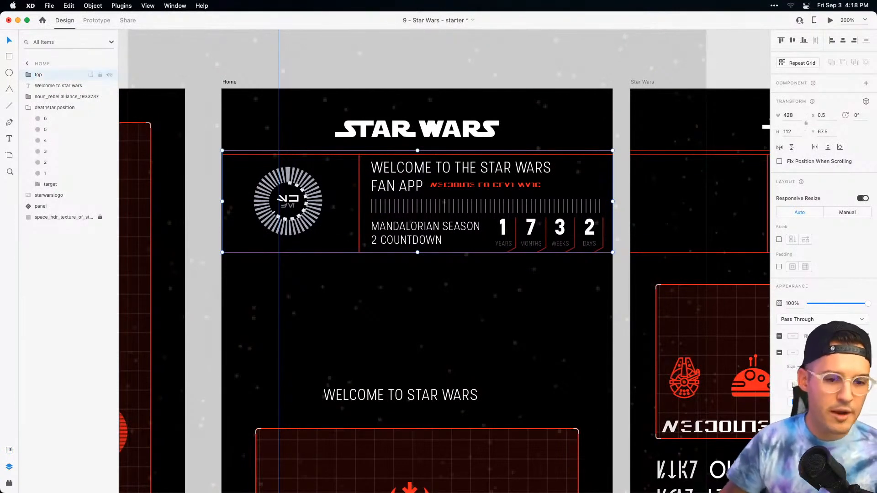
Move the rebel alliance icon into the upper-left corner of the red grid panel on the Home artboard.
{"action": "left_click", "coordinate": [386, 346]}
{"action": "left_click_drag", "start_coordinate": [386, 346], "coordinate": [392, 251]}
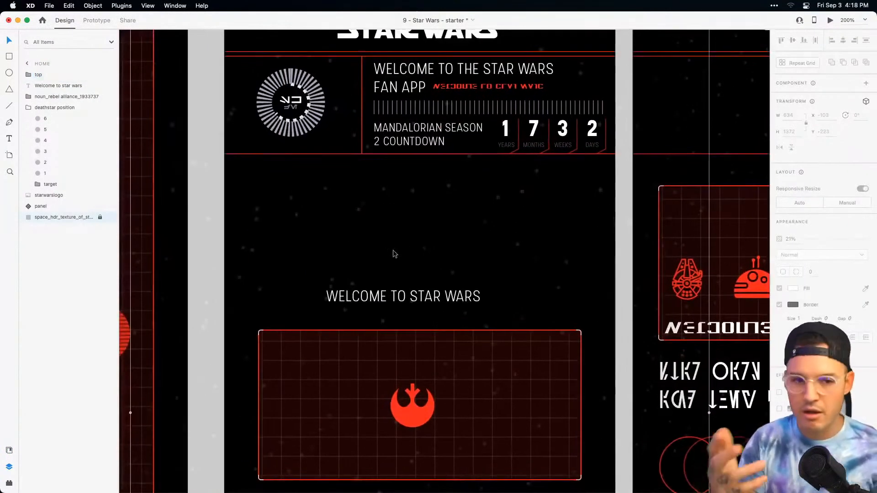
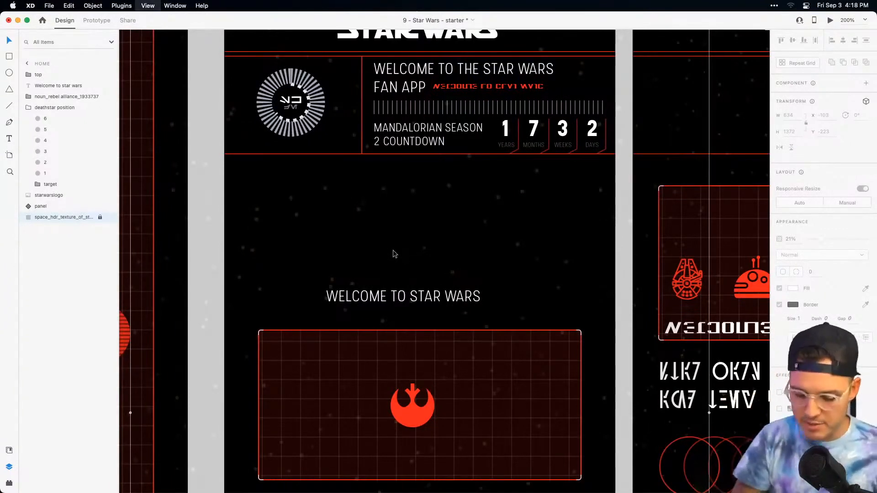
{"action": "key", "text": "super+minus"}
{"action": "scroll", "coordinate": [445, 358], "scroll_direction": "down", "scroll_amount": 2}
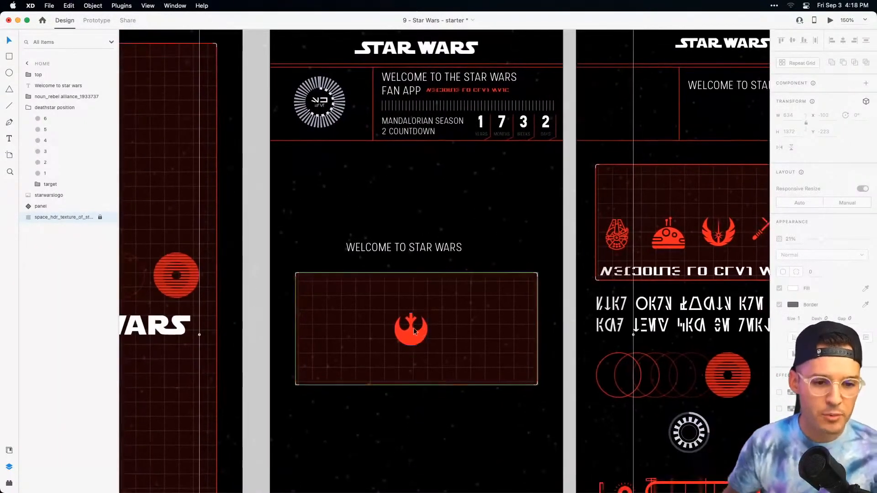
{"action": "left_click", "coordinate": [412, 342]}
{"action": "left_click_drag", "start_coordinate": [411, 342], "coordinate": [326, 317]}
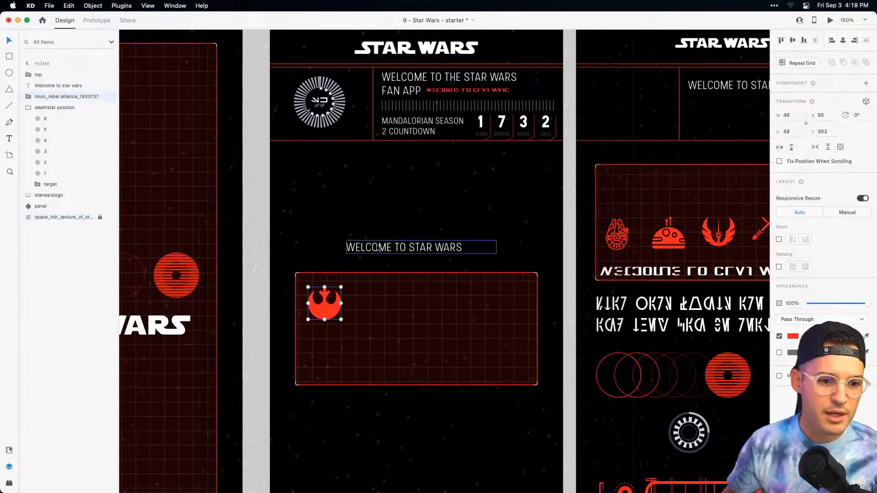
Move the "WELCOME TO STAR WARS" text into the red grid panel and enlarge it to font size 26.
{"action": "left_click", "coordinate": [397, 248]}
{"action": "left_click_drag", "start_coordinate": [396, 247], "coordinate": [386, 305]}
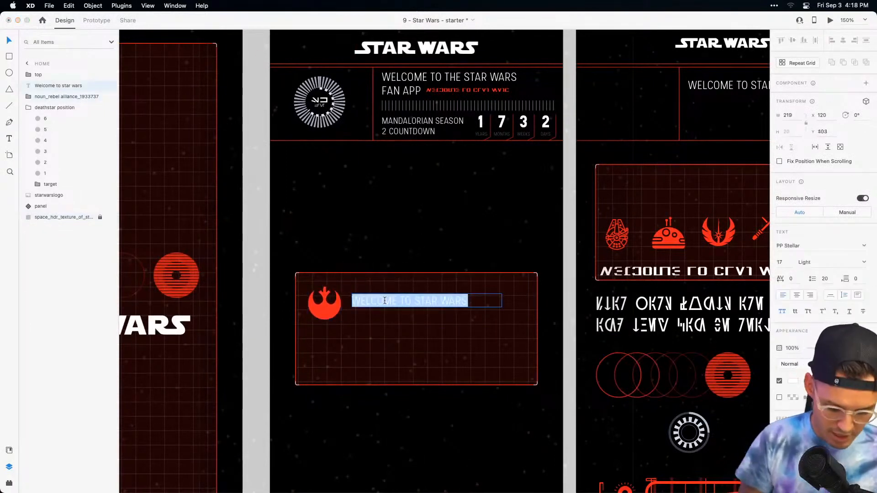
{"action": "key", "text": "Escape"}
{"action": "left_click_drag", "start_coordinate": [425, 307], "coordinate": [425, 315]}
{"action": "key", "text": "super+z"}
{"action": "left_click", "coordinate": [830, 295]}
{"action": "left_click_drag", "start_coordinate": [410, 309], "coordinate": [409, 315]}
Replace the panel text with "THE REBELLION" and position it just right of the rebel alliance icon.
{"action": "double_click", "coordinate": [404, 304]}
{"action": "type", "text": "THE REBELS CLUB"}
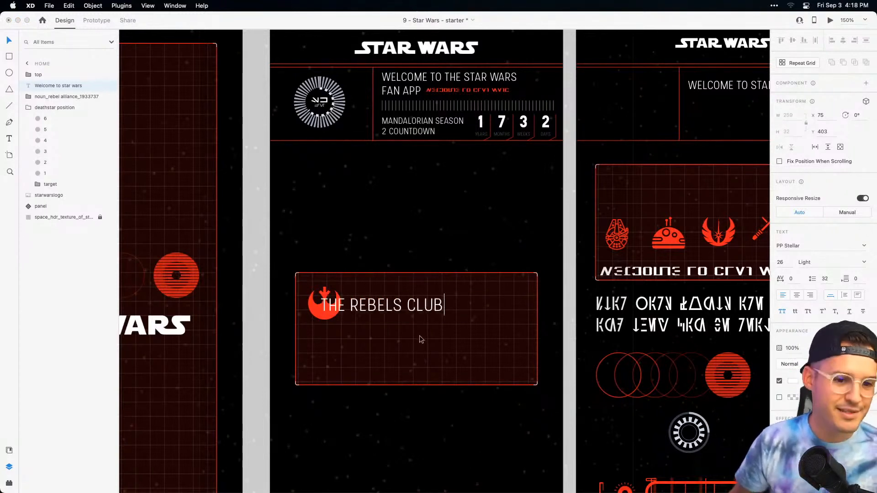
{"action": "key", "text": "super+a"}
{"action": "key", "text": "BackSpace"}
{"action": "type", "text": "THE REBELLION"}
{"action": "key", "text": "Escape"}
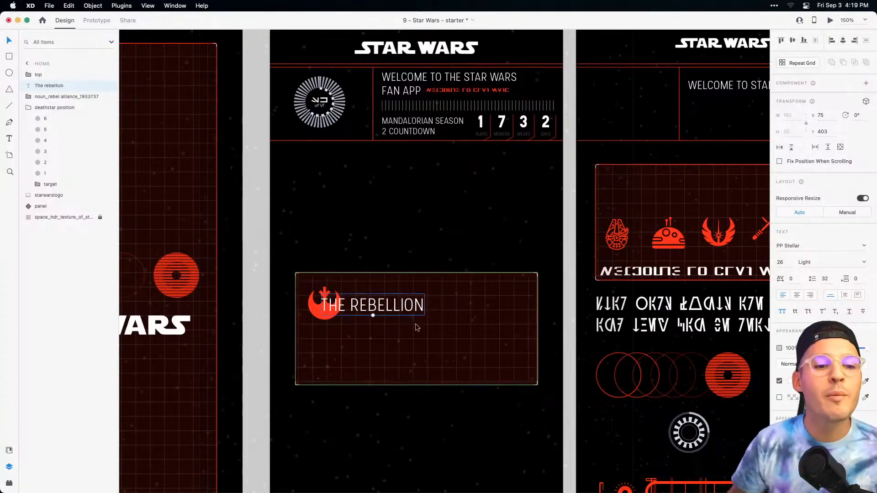
{"action": "left_click_drag", "start_coordinate": [402, 306], "coordinate": [428, 302]}
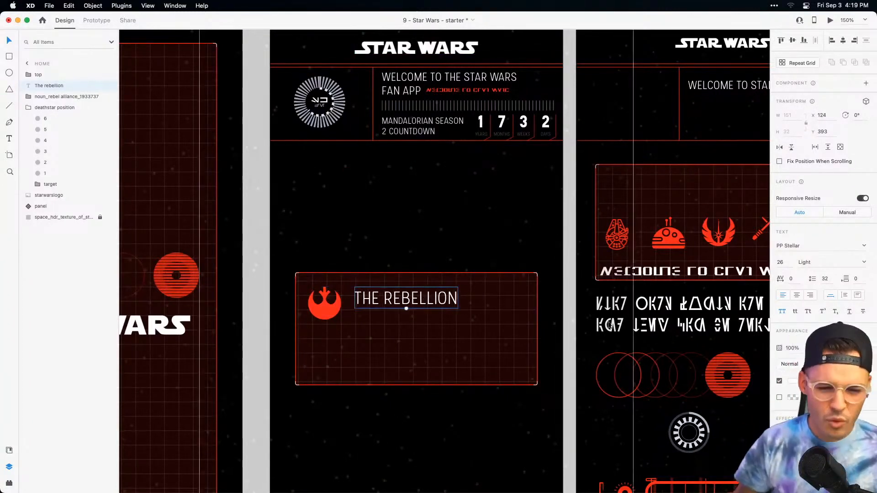
Try the Bold font weight on the "THE REBELLION" title and undo it.
{"action": "left_click", "coordinate": [845, 262]}
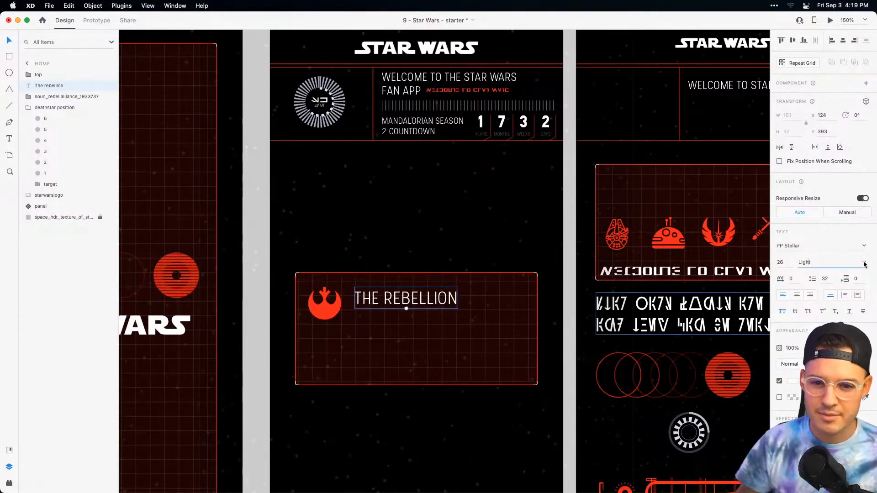
{"action": "left_click", "coordinate": [837, 281]}
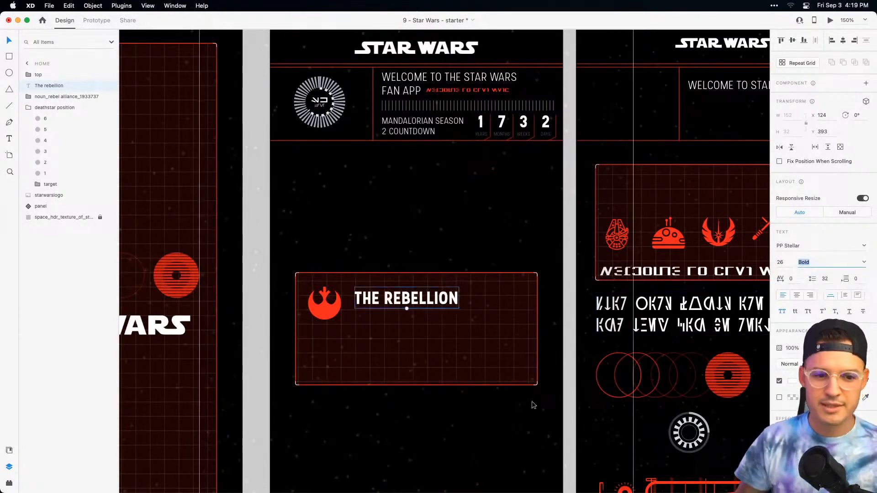
{"action": "left_click", "coordinate": [476, 354]}
{"action": "key", "text": "super+z"}
Nudge the title up, then copy the Aurebesh text from the Star Wars artboard into the panel and change it to "Aslkdjaskljd".
{"action": "left_click_drag", "start_coordinate": [396, 299], "coordinate": [395, 297]}
{"action": "left_click_drag", "start_coordinate": [700, 309], "coordinate": [379, 335]}
{"action": "double_click", "coordinate": [385, 336]}
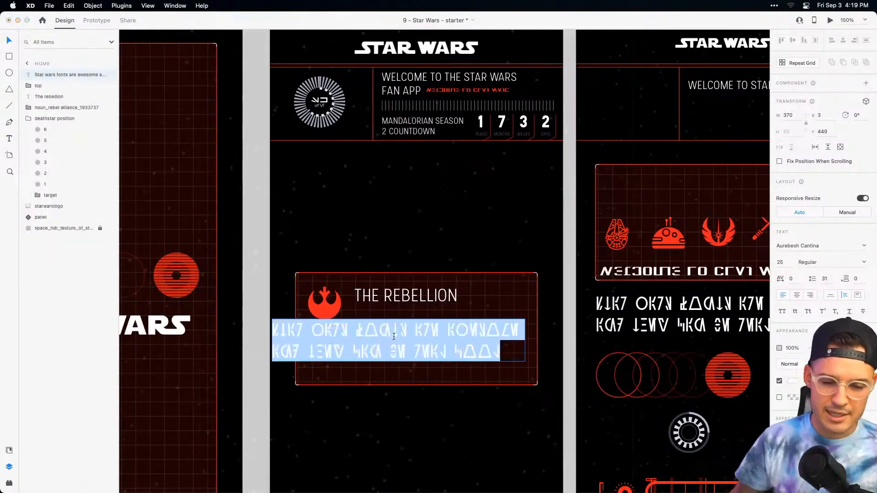
{"action": "type", "text": "Aslkdjaskljd"}
{"action": "key", "text": "Escape"}
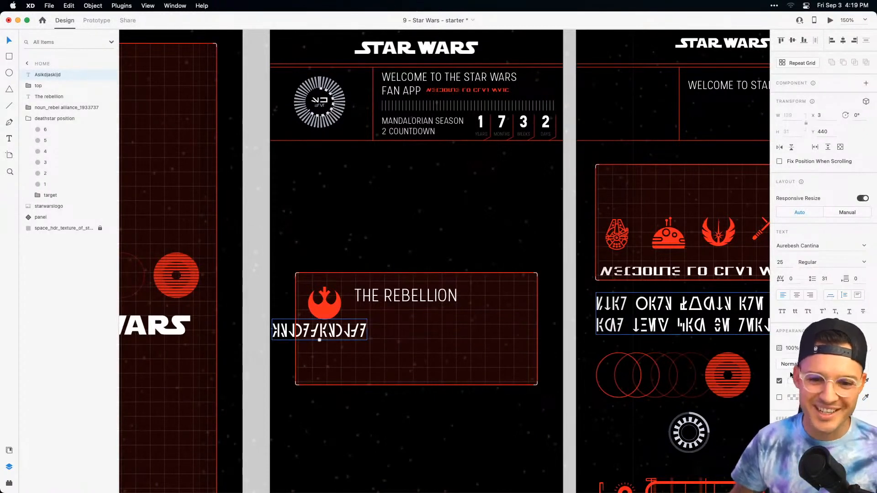
Color the Aurebesh text with the saved red and fit it at font size 17 directly beneath "THE REBELLION".
{"action": "key", "text": "super+shift+y"}
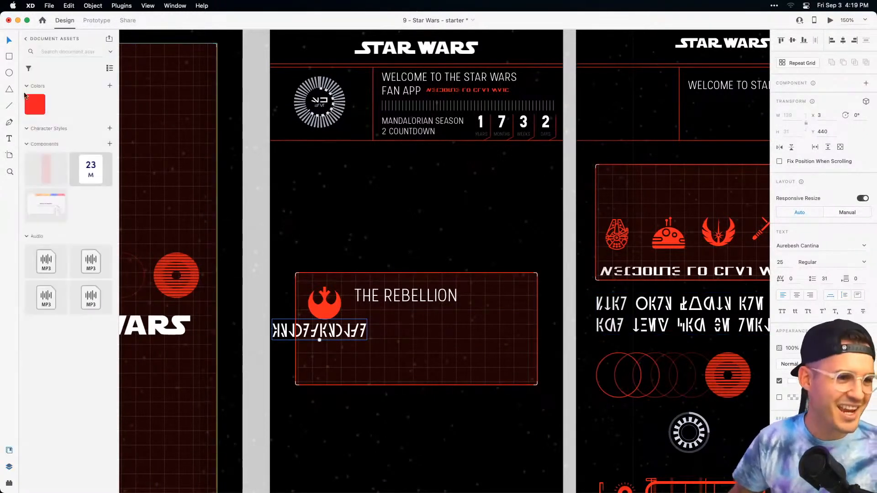
{"action": "left_click", "coordinate": [28, 100]}
{"action": "left_click_drag", "start_coordinate": [321, 339], "coordinate": [391, 317]}
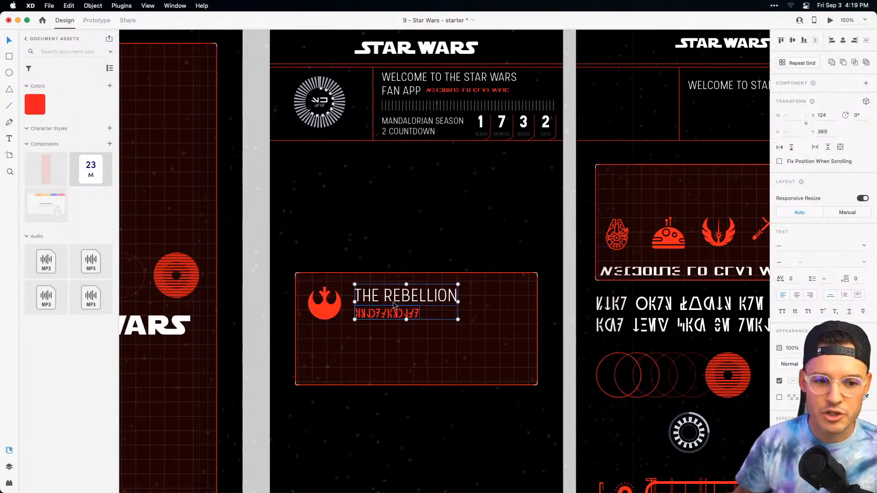
{"action": "left_click", "coordinate": [392, 299], "text": "shift"}
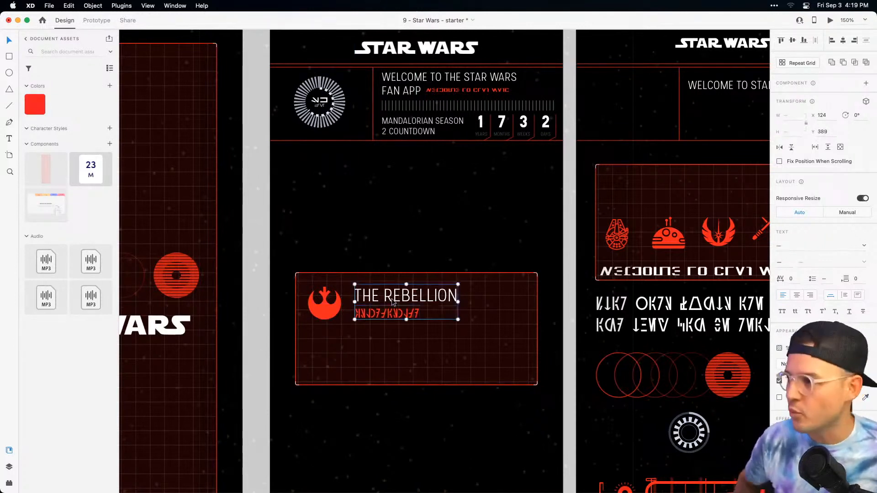
Shorten the red grid panel to a height of 91 so it fits around the icon and text.
{"action": "scroll", "coordinate": [370, 350], "scroll_direction": "up", "scroll_amount": 1}
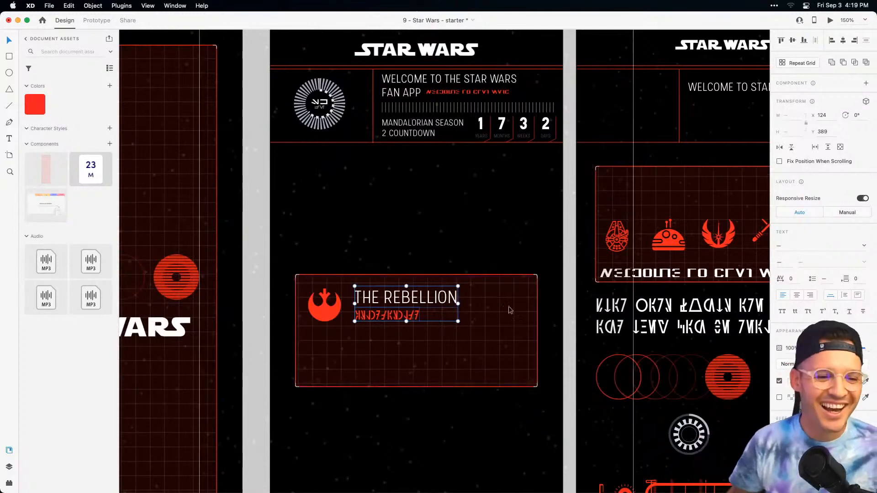
{"action": "left_click", "coordinate": [462, 360]}
{"action": "left_click_drag", "start_coordinate": [415, 387], "coordinate": [420, 336]}
Group the "THE REBELLION" title with its Aurebesh subtitle and try stacking the two lines.
{"action": "double_click", "coordinate": [403, 300]}
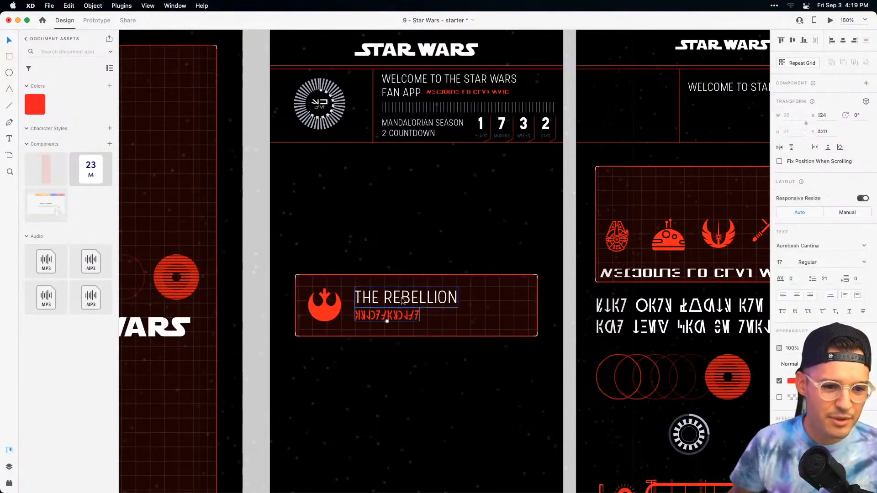
{"action": "key", "text": "super+g"}
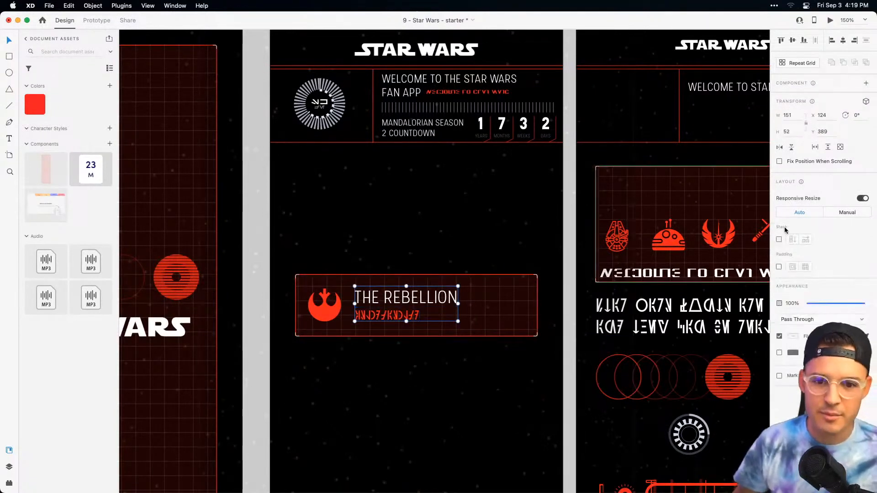
{"action": "left_click", "coordinate": [779, 240]}
{"action": "double_click", "coordinate": [395, 315]}
{"action": "mouse_move", "coordinate": [395, 314]}
{"action": "left_mouse_down"}
{"action": "mouse_move", "coordinate": [394, 285]}
{"action": "mouse_move", "coordinate": [387, 318]}
{"action": "left_mouse_up"}
{"action": "left_click", "coordinate": [402, 298]}
{"action": "key", "text": "super+y"}
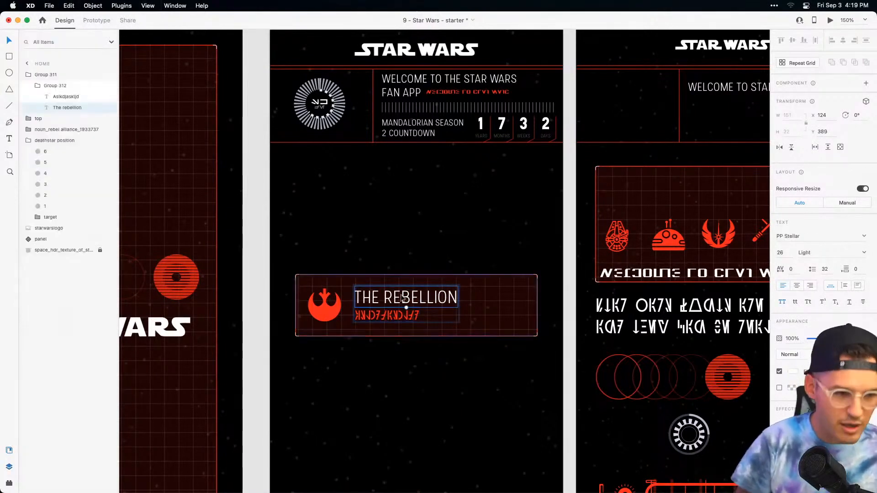
Try stacking the nested text group, taking it out of its parent group and shifting the Aurebesh subtitle up.
{"action": "left_click", "coordinate": [42, 88]}
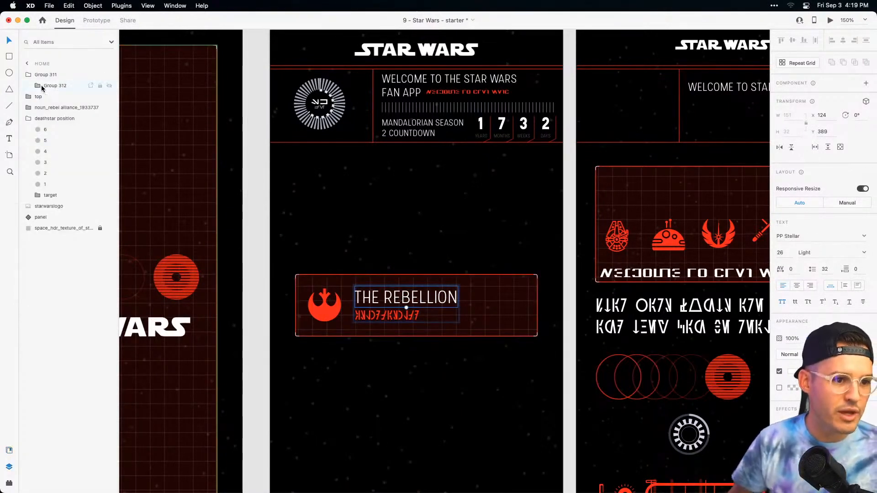
{"action": "left_click", "coordinate": [53, 86]}
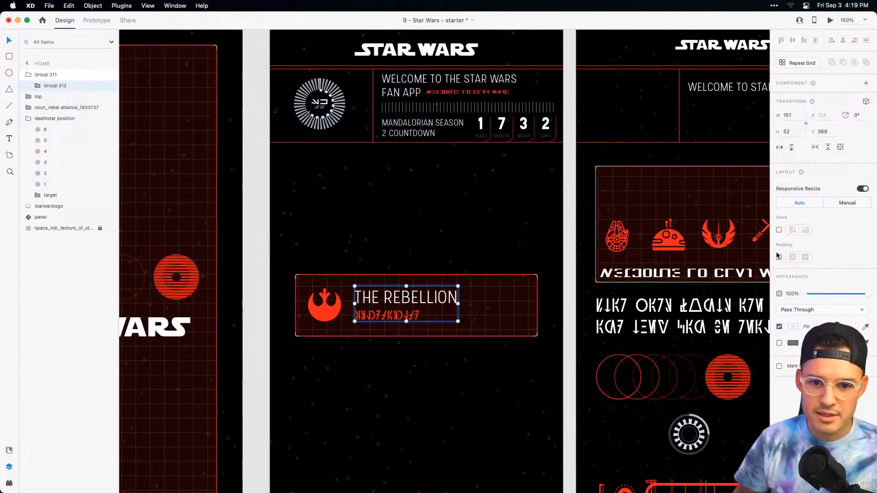
{"action": "left_click", "coordinate": [779, 230]}
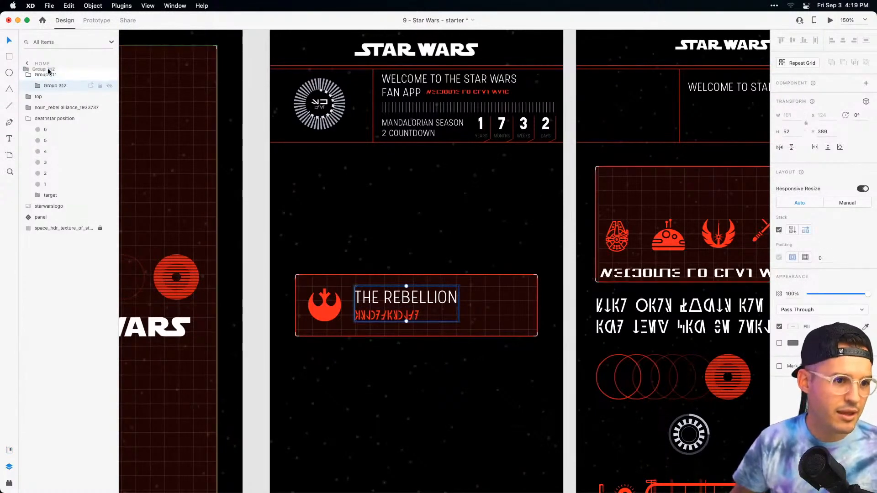
{"action": "left_click_drag", "start_coordinate": [48, 86], "coordinate": [43, 72]}
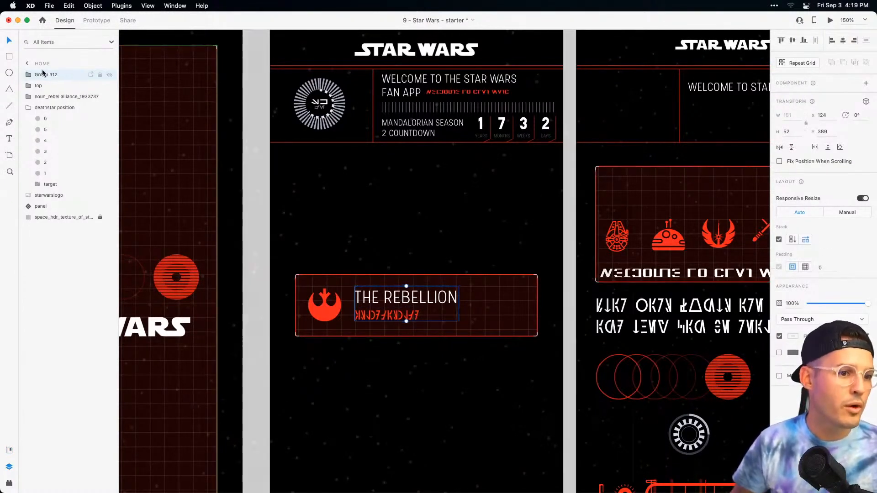
{"action": "double_click", "coordinate": [394, 314]}
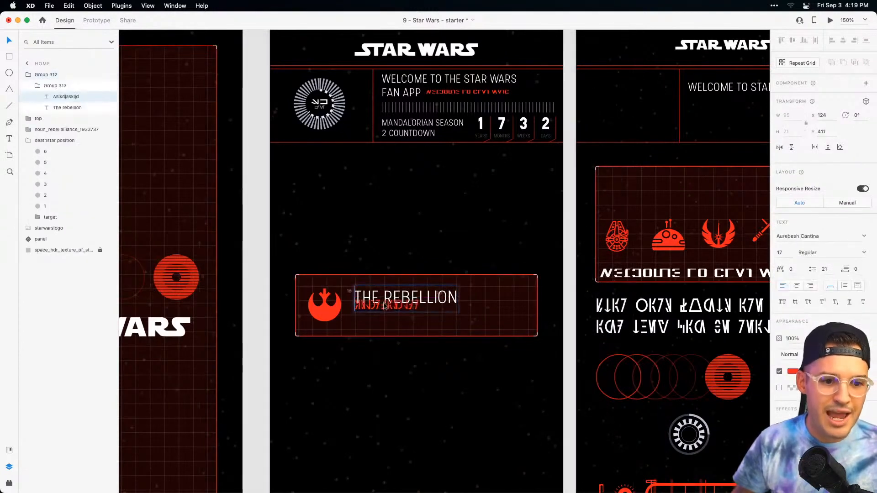
Move the nested text group out of its parent to the artboard's top level and turn on Stack for it.
{"action": "left_click_drag", "start_coordinate": [41, 85], "coordinate": [45, 73]}
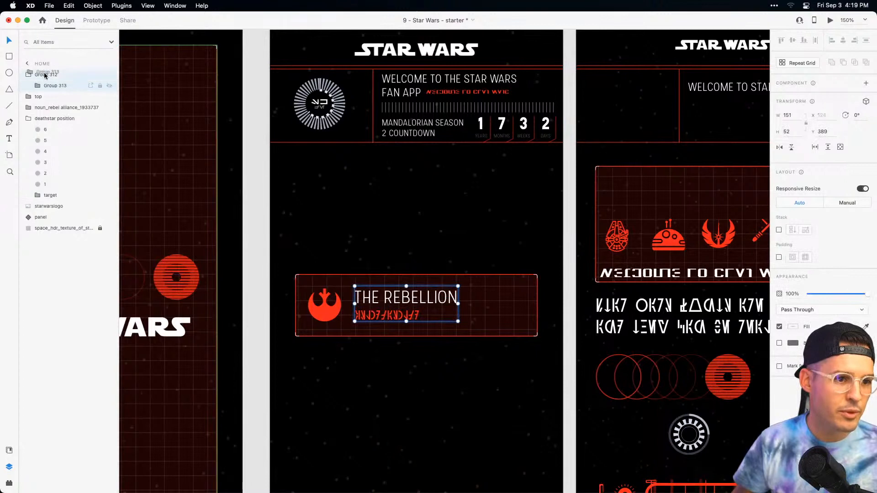
{"action": "left_click", "coordinate": [29, 75]}
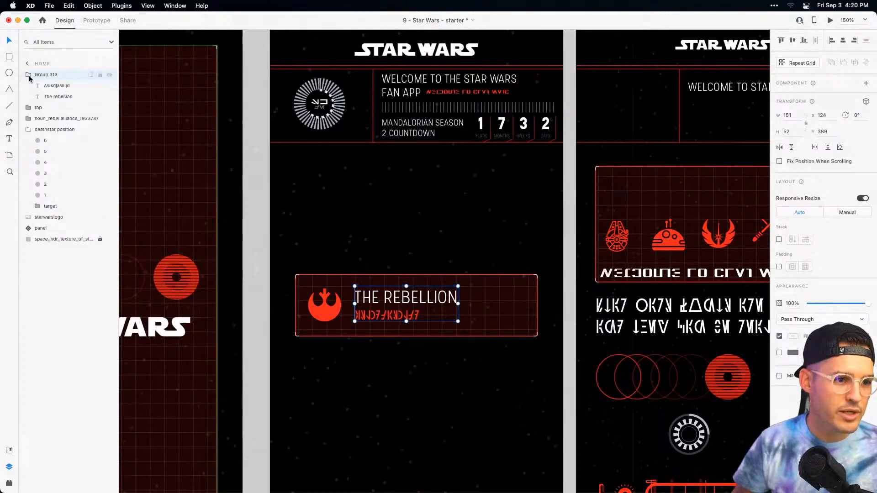
{"action": "left_click", "coordinate": [29, 75]}
{"action": "left_click", "coordinate": [779, 240]}
Group the rebel alliance icon with the text block, aligned on their vertical middles, and center the group vertically in the panel.
{"action": "left_click", "coordinate": [338, 305], "text": "shift"}
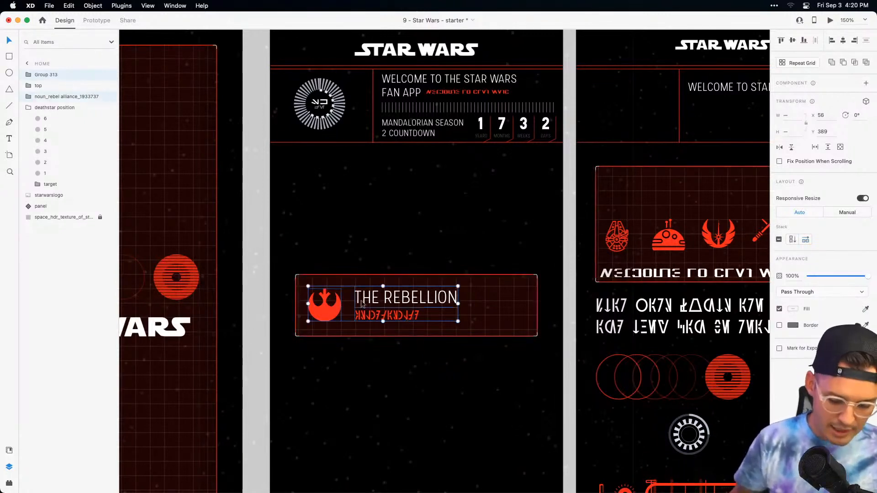
{"action": "left_click", "coordinate": [792, 41]}
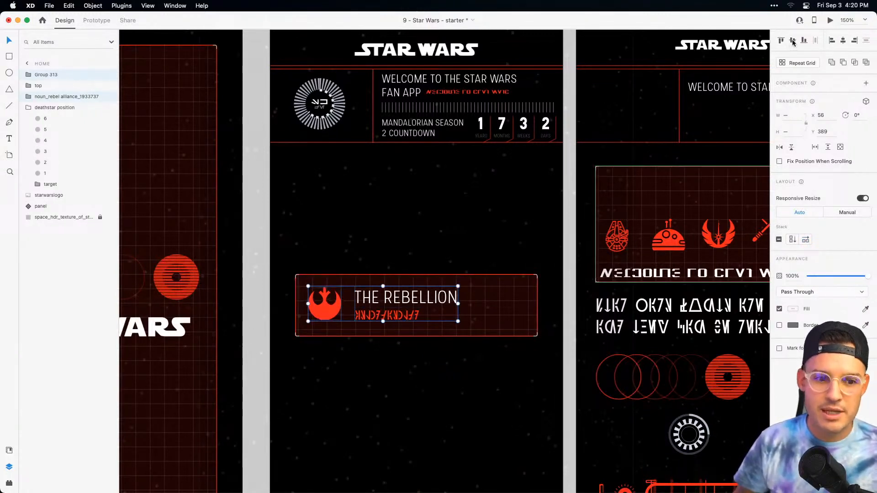
{"action": "key", "text": "super+g"}
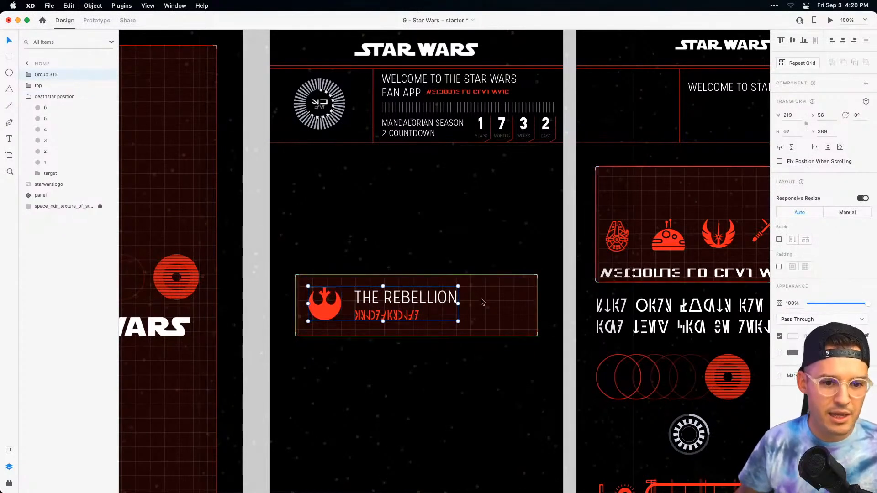
{"action": "left_click", "coordinate": [481, 302], "text": "shift"}
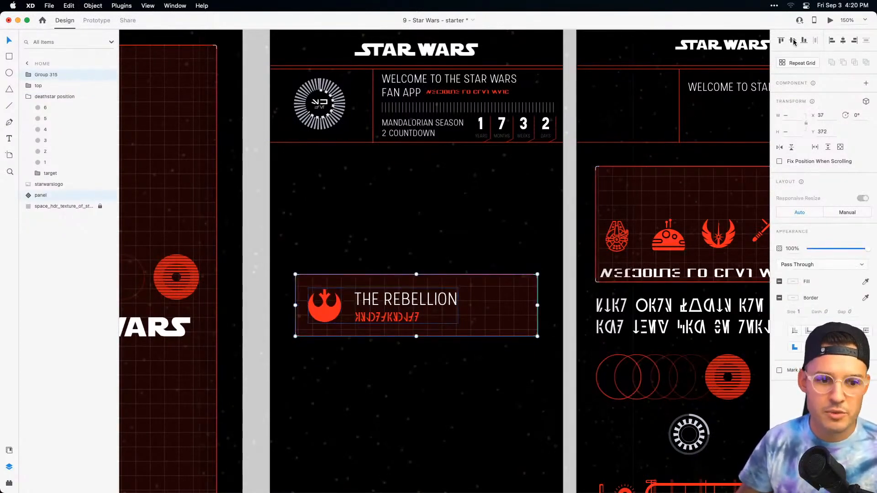
{"action": "left_click", "coordinate": [388, 307]}
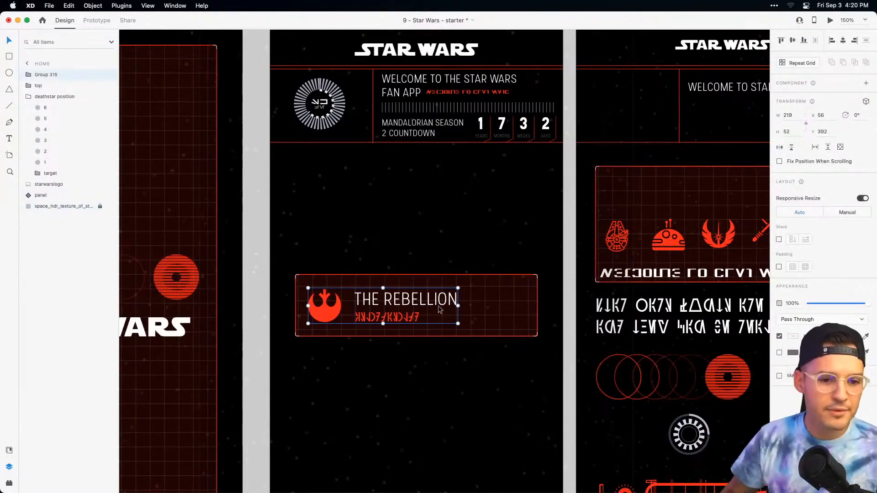
Try stretching the red grid panel far downward below the rebellion text and undo the resize.
{"action": "left_click", "coordinate": [478, 305]}
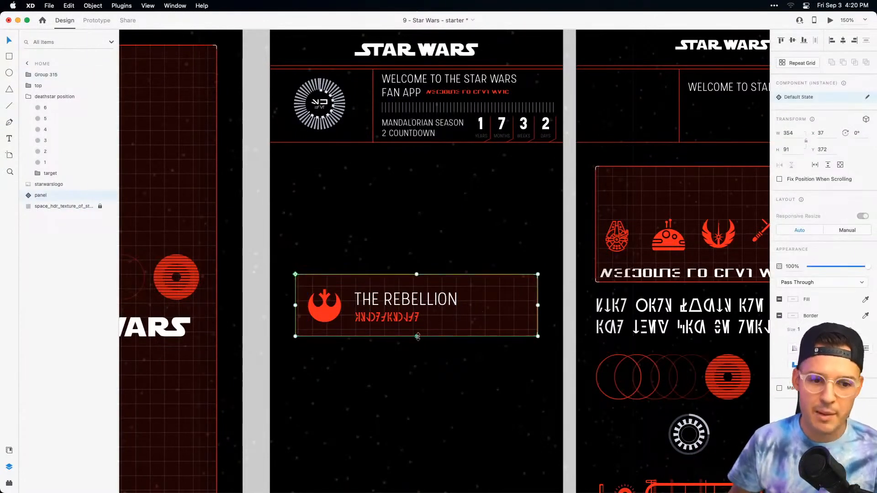
{"action": "left_click_drag", "start_coordinate": [417, 336], "coordinate": [419, 477]}
{"action": "key", "text": "super+z"}
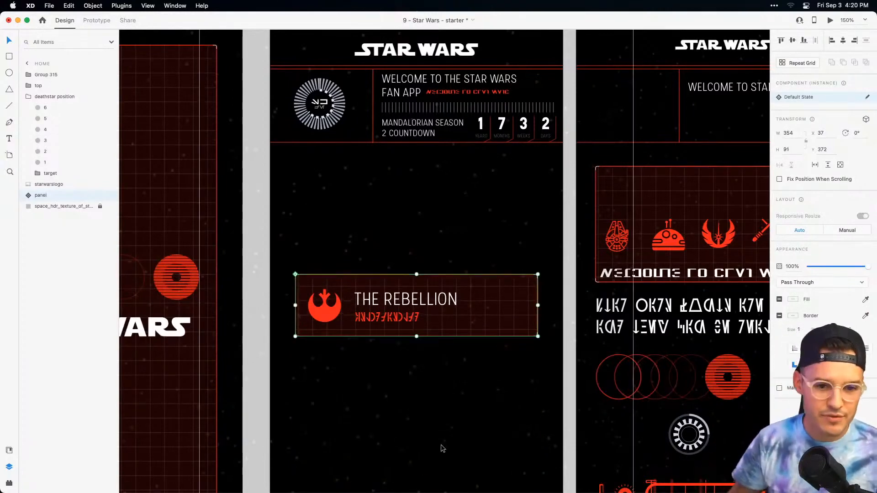
Examine the sample elements on the Star Wars artboard and select its two-line Aurebesh text.
{"action": "left_click", "coordinate": [441, 447]}
{"action": "scroll", "coordinate": [441, 446], "scroll_direction": "down", "scroll_amount": 3}
{"action": "left_click_drag", "start_coordinate": [417, 399], "coordinate": [363, 347]}
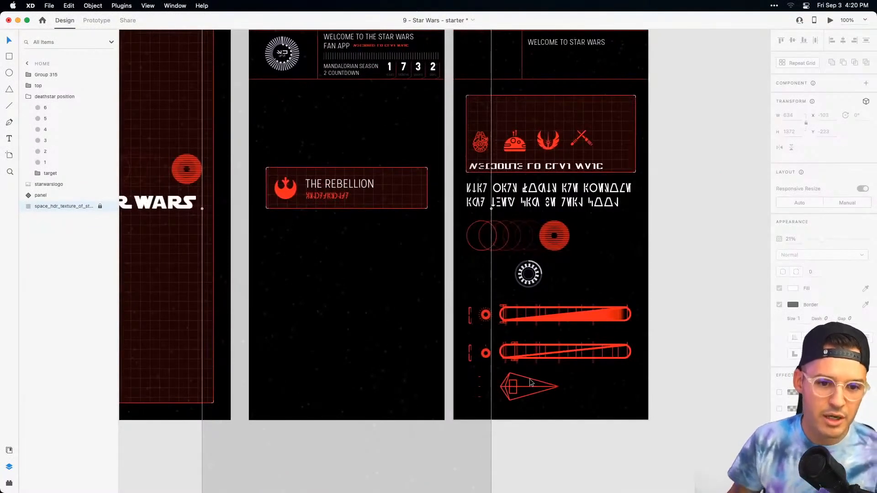
{"action": "left_click", "coordinate": [552, 192]}
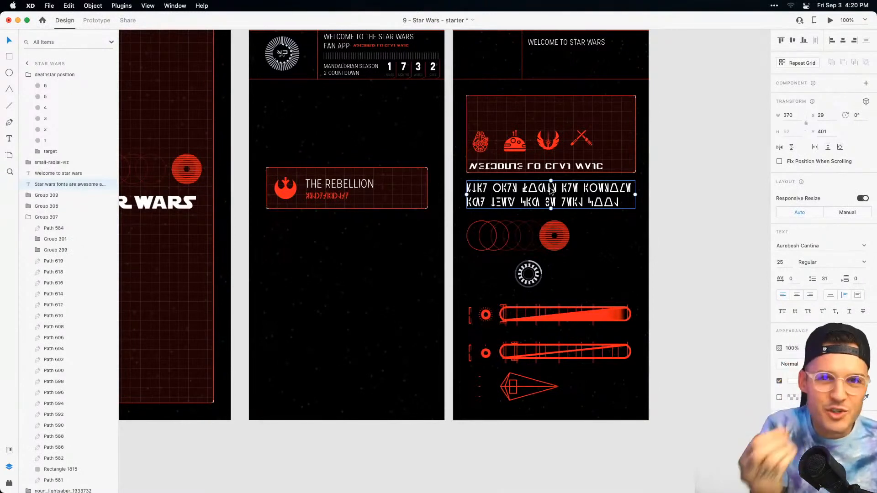
Copy the two-line Aurebesh text with the filled red slider graphic and stretch the Rebellion panel downward to about 400 high.
{"action": "left_click", "coordinate": [553, 306], "text": "shift"}
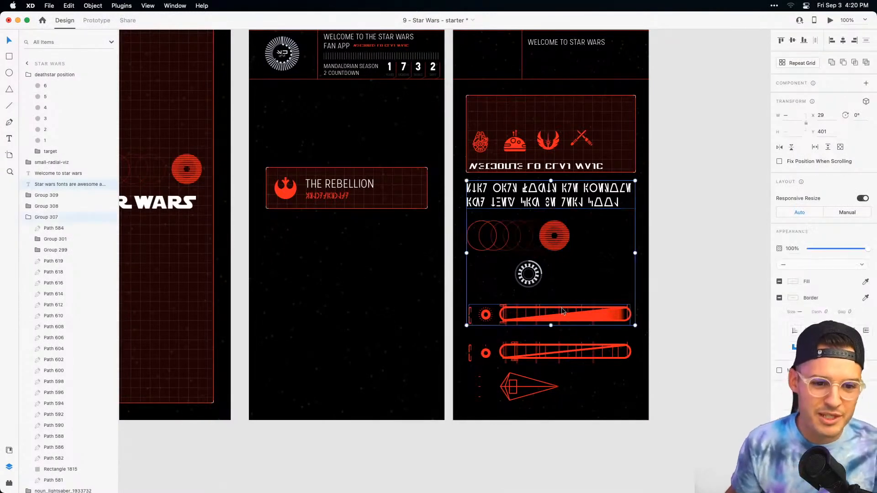
{"action": "key", "text": "super+c"}
{"action": "left_click", "coordinate": [340, 205]}
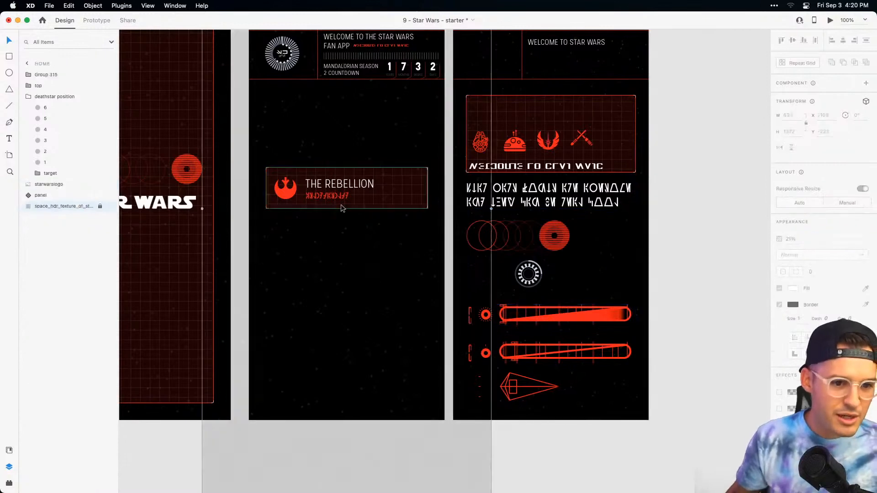
{"action": "left_click_drag", "start_coordinate": [347, 209], "coordinate": [352, 350]}
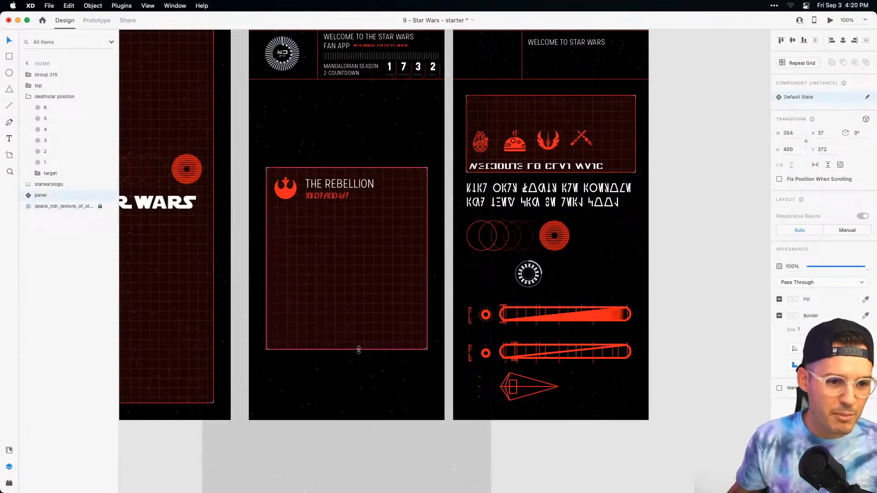
{"action": "key", "text": "super+equal"}
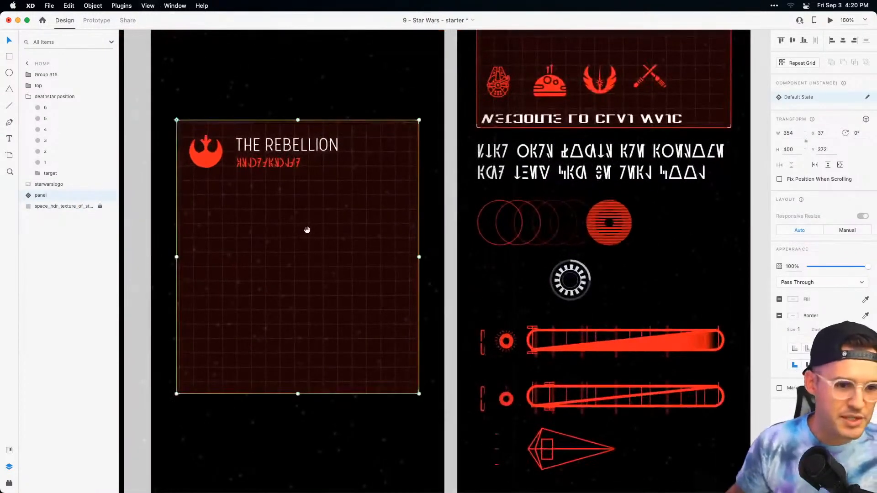
Paste the copied text and slider into the Rebellion panel, shrink them to fit its width, and place the text just above the slider.
{"action": "key", "text": "super+v"}
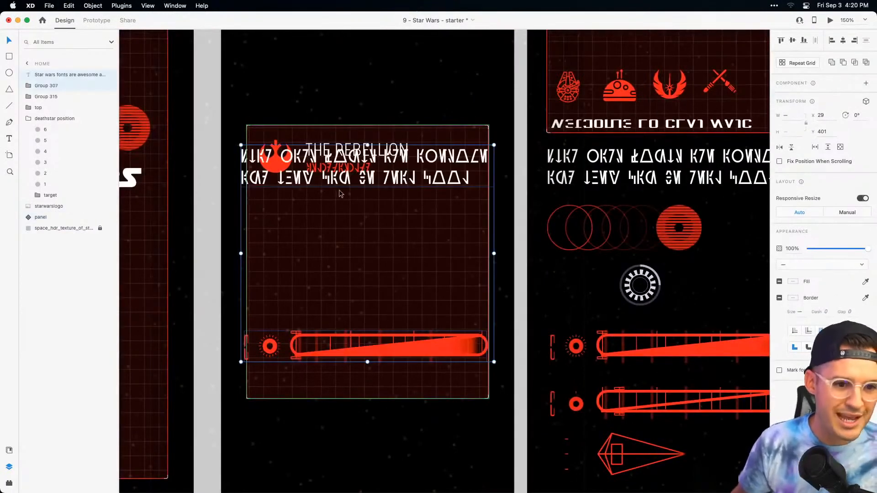
{"action": "left_click_drag", "start_coordinate": [494, 362], "coordinate": [471, 346]}
{"action": "left_click", "coordinate": [417, 345]}
{"action": "left_click_drag", "start_coordinate": [418, 340], "coordinate": [421, 375]}
{"action": "left_click_drag", "start_coordinate": [363, 218], "coordinate": [363, 250]}
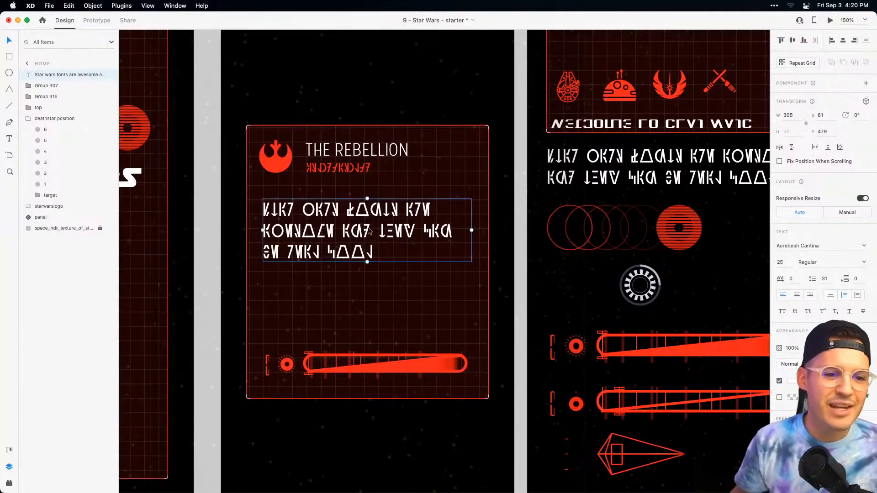
{"action": "left_click_drag", "start_coordinate": [351, 214], "coordinate": [350, 283]}
Duplicate THE REBELLION title above the Aurebesh paragraph and change its text to LEARN THE REBELLIONS CYPHER CHALLENGE.
{"action": "double_click", "coordinate": [345, 155]}
{"action": "key", "text": "super+c"}
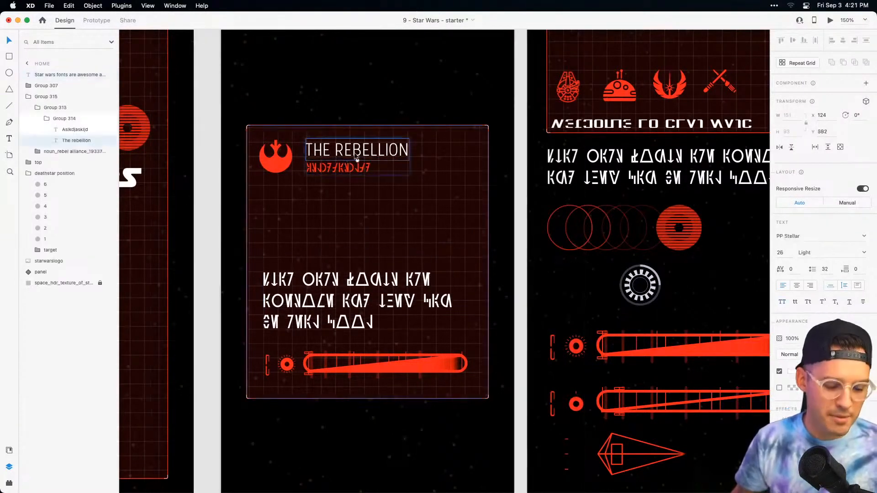
{"action": "left_click", "coordinate": [342, 251]}
{"action": "key", "text": "super+v"}
{"action": "left_click_drag", "start_coordinate": [357, 155], "coordinate": [312, 242]}
{"action": "double_click", "coordinate": [311, 238]}
{"action": "type", "text": "LEARN"}
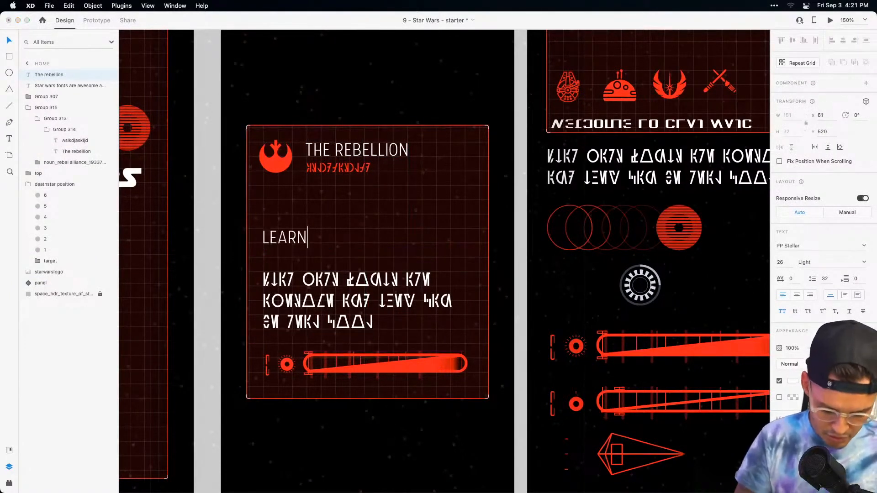
{"action": "type", "text": " THE REBELLIONS CYPHER CHALLENGE"}
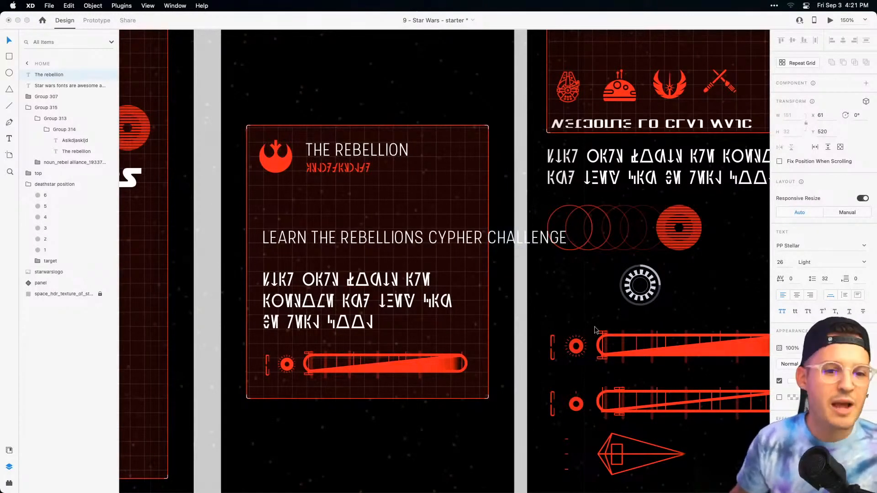
{"action": "key", "text": "Escape"}
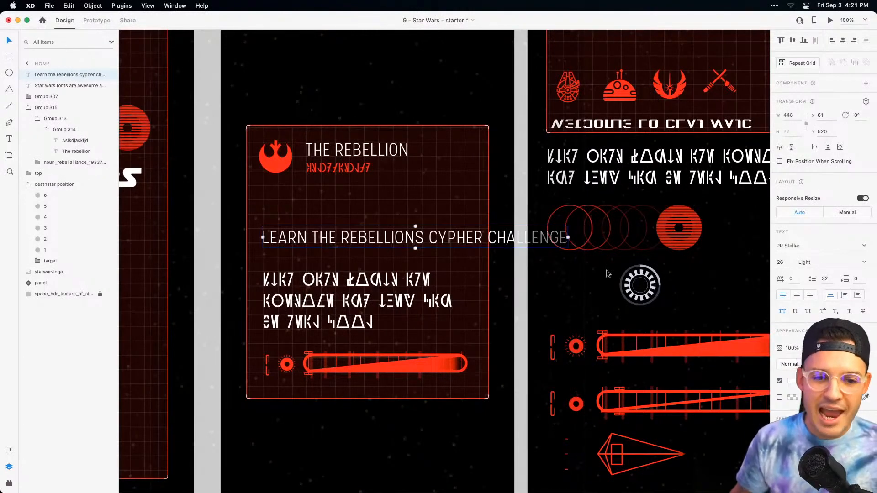
Narrow the new heading to about 290 wide so it wraps onto two lines, and fill it with the saved red color.
{"action": "left_click_drag", "start_coordinate": [569, 237], "coordinate": [461, 237]}
{"action": "left_click_drag", "start_coordinate": [360, 249], "coordinate": [359, 234]}
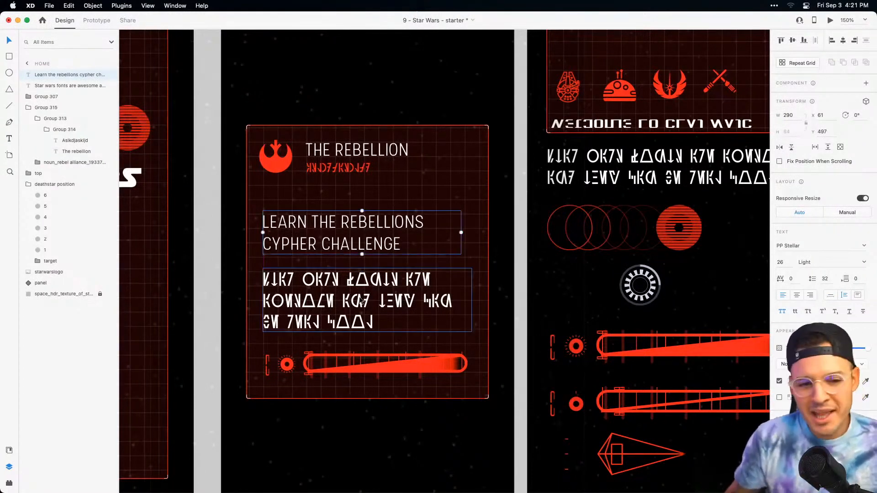
{"action": "left_click", "coordinate": [790, 380]}
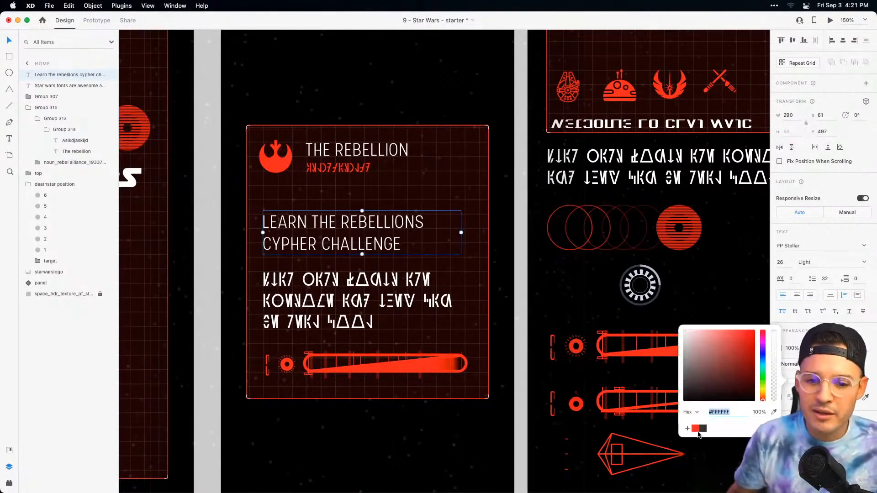
{"action": "left_click", "coordinate": [694, 429]}
Place the red heading directly above the Aurebesh paragraph and shift both up between the panel title and the slider.
{"action": "left_click", "coordinate": [391, 255]}
{"action": "left_click_drag", "start_coordinate": [390, 255], "coordinate": [391, 262]}
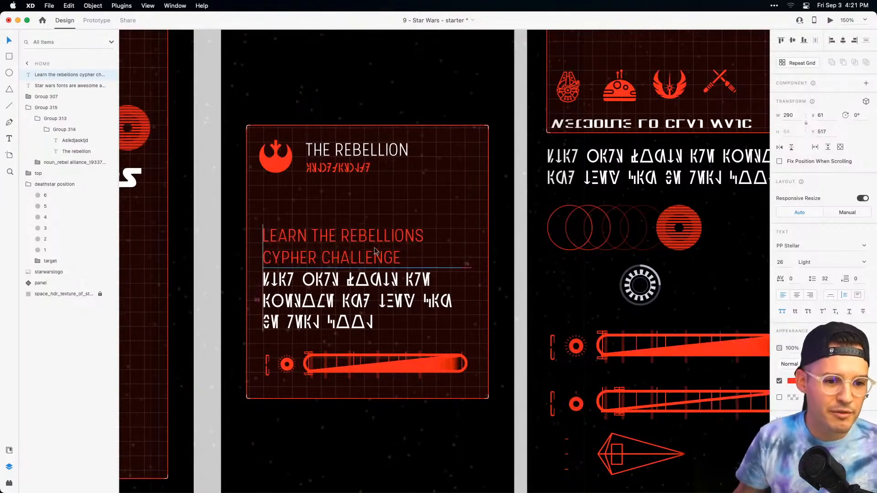
{"action": "left_click", "coordinate": [363, 289], "text": "shift"}
{"action": "left_click_drag", "start_coordinate": [363, 288], "coordinate": [364, 273]}
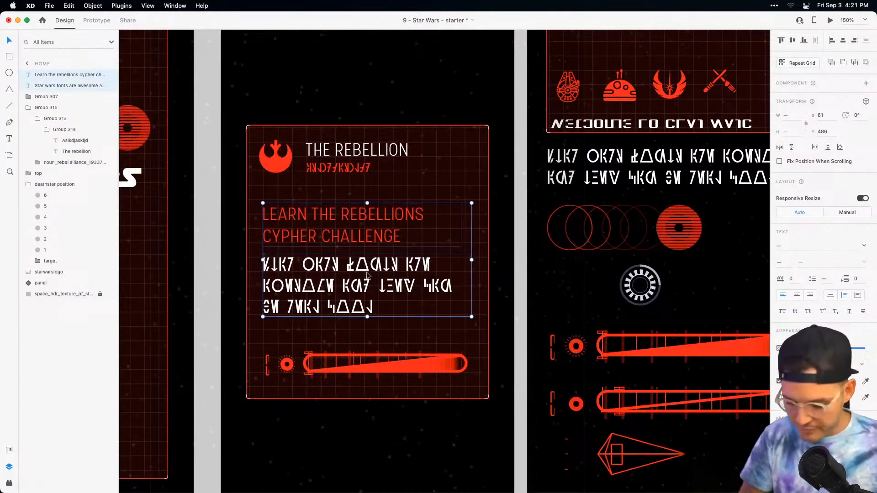
Move the layer group named top to the first place in the Home artboard's layer order.
{"action": "left_click", "coordinate": [466, 155]}
{"action": "left_click", "coordinate": [29, 184]}
{"action": "left_click", "coordinate": [36, 185]}
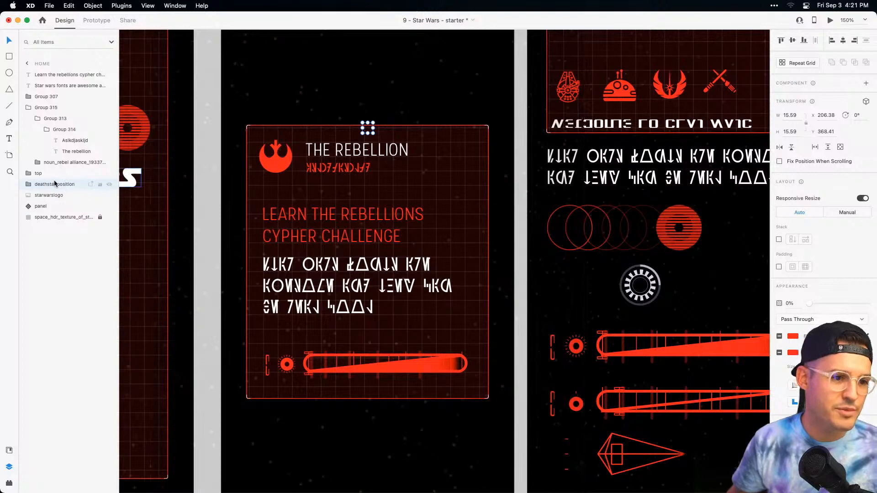
{"action": "left_click", "coordinate": [49, 207]}
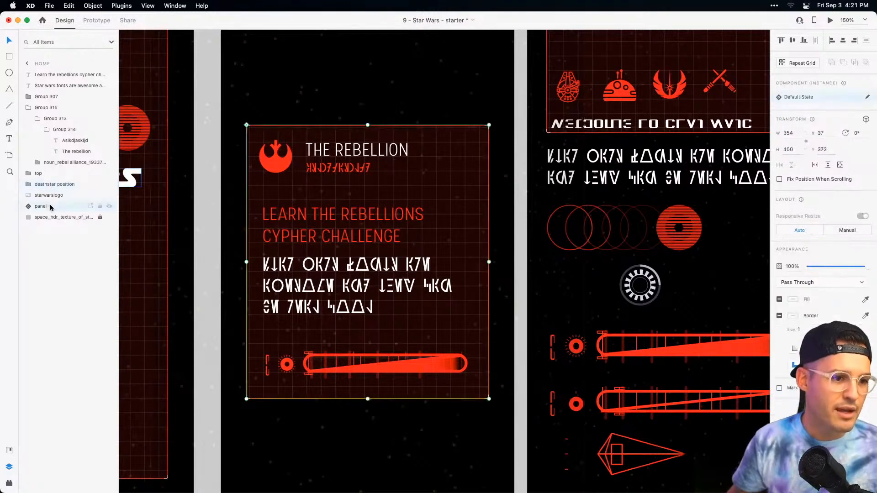
{"action": "left_click", "coordinate": [42, 172]}
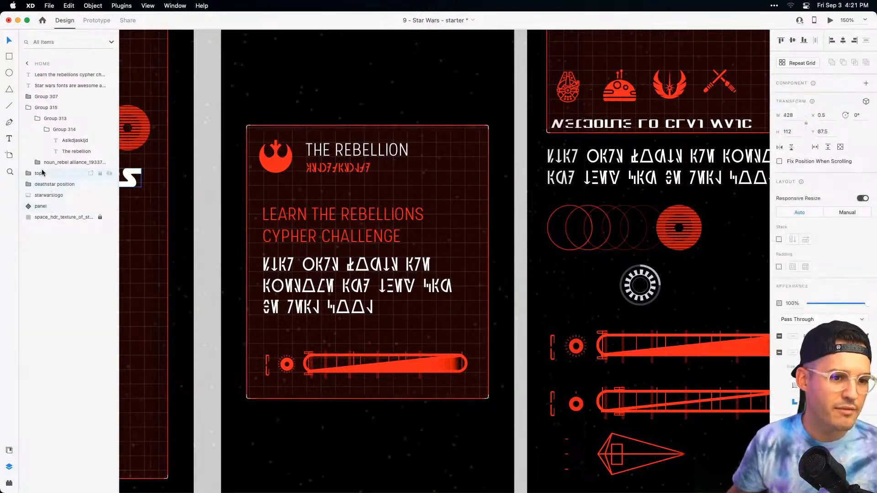
{"action": "left_click_drag", "start_coordinate": [39, 177], "coordinate": [50, 72]}
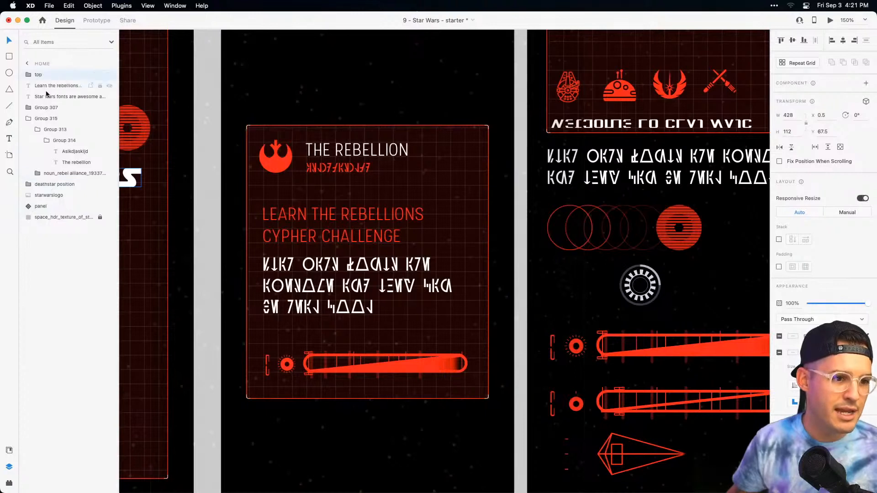
Group the heading, Aurebesh text, slider, title group, deathstar position and panel layers together, leaving out starwarslogo.
{"action": "left_click", "coordinate": [27, 119]}
{"action": "left_click", "coordinate": [41, 120]}
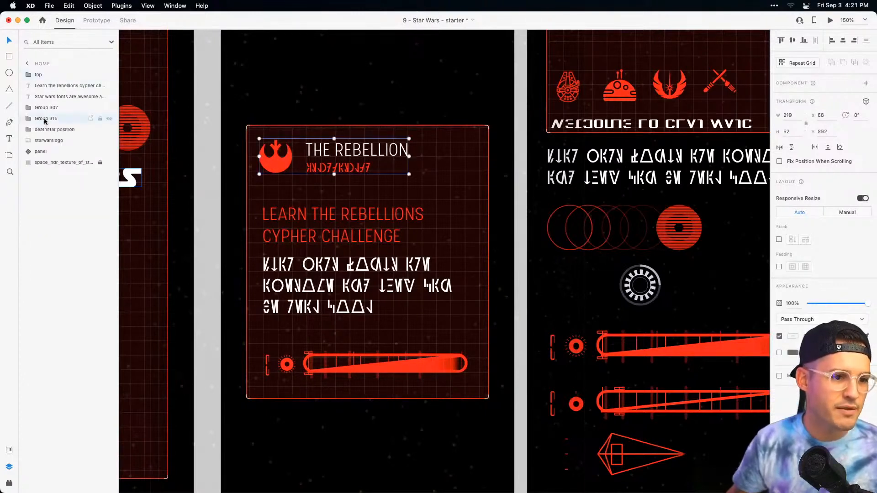
{"action": "left_click", "coordinate": [46, 108]}
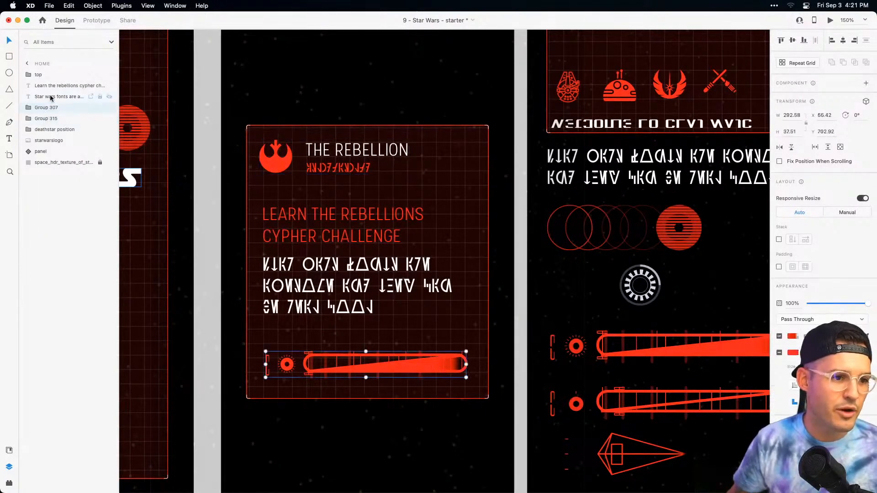
{"action": "left_click", "coordinate": [50, 86]}
{"action": "left_click", "coordinate": [51, 96]}
{"action": "left_click", "coordinate": [51, 85]}
{"action": "left_click", "coordinate": [55, 152], "text": "shift"}
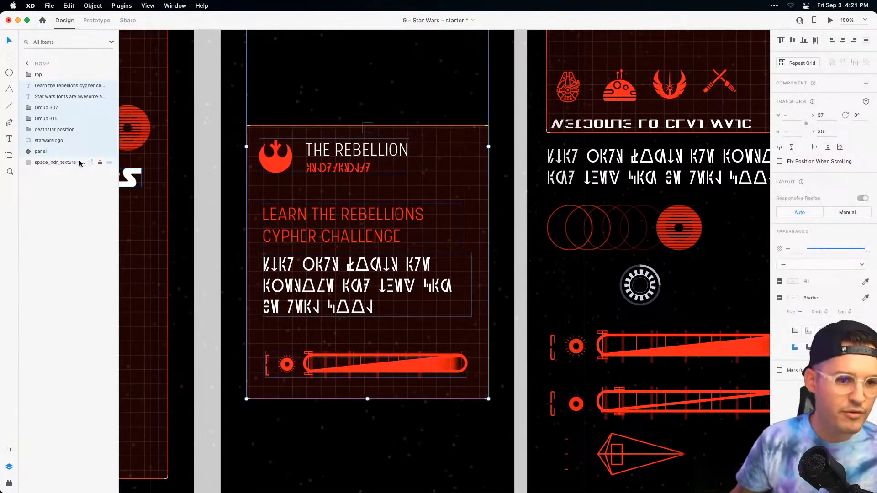
{"action": "scroll", "coordinate": [241, 155], "scroll_direction": "down", "scroll_amount": 3}
{"action": "scroll", "coordinate": [242, 154], "scroll_direction": "up", "scroll_amount": 8}
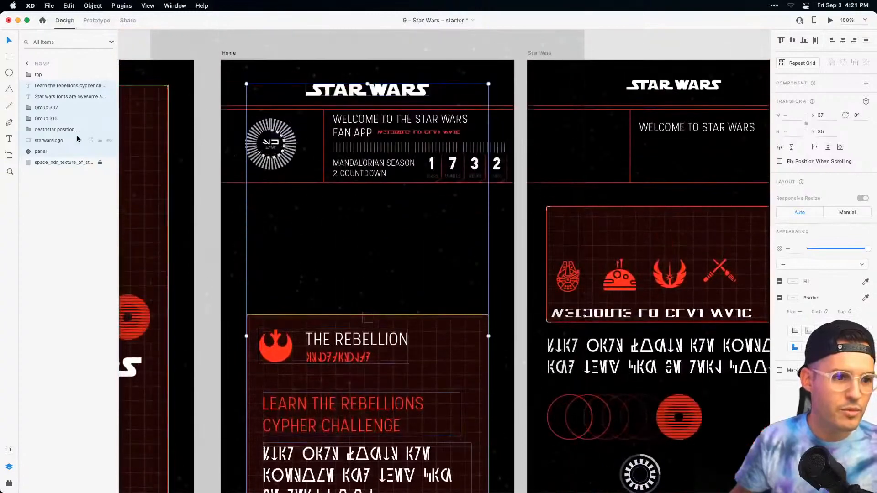
{"action": "left_click", "coordinate": [53, 141], "text": "super"}
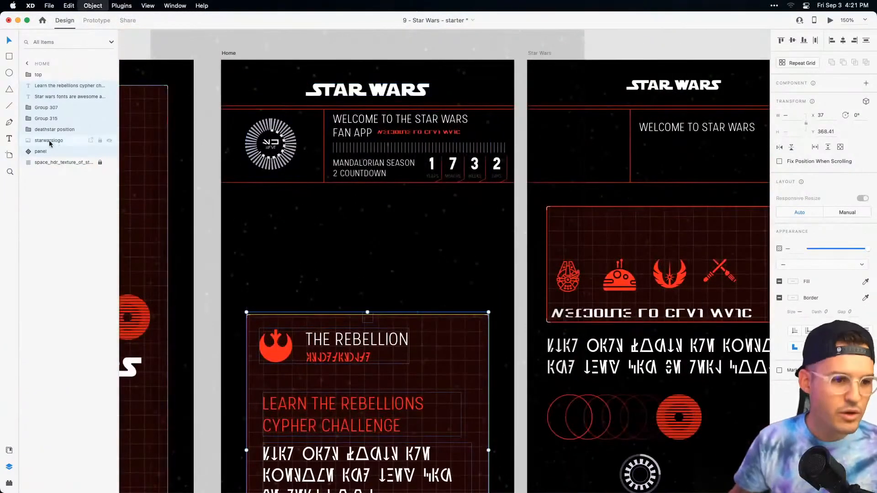
{"action": "key", "text": "super+g"}
{"action": "left_click_drag", "start_coordinate": [381, 356], "coordinate": [386, 213]}
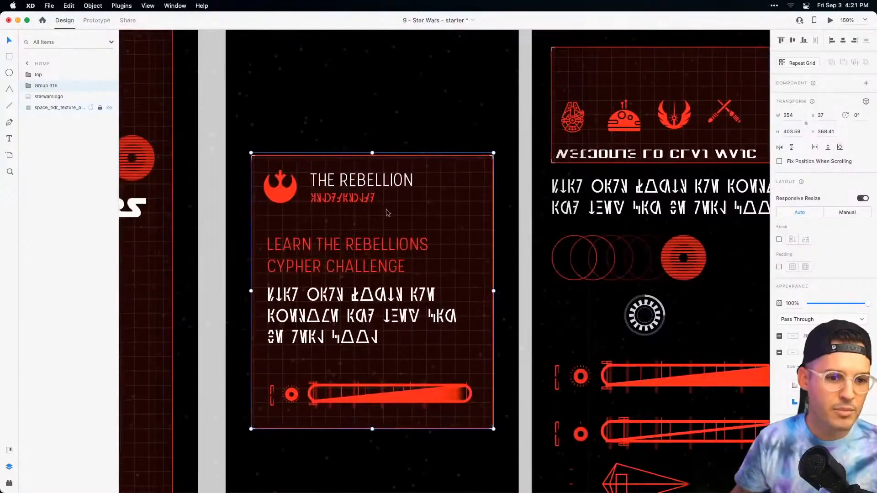
Rename the new group as "accoridan panel" and make it a component.
{"action": "left_click", "coordinate": [50, 91]}
{"action": "double_click", "coordinate": [50, 86]}
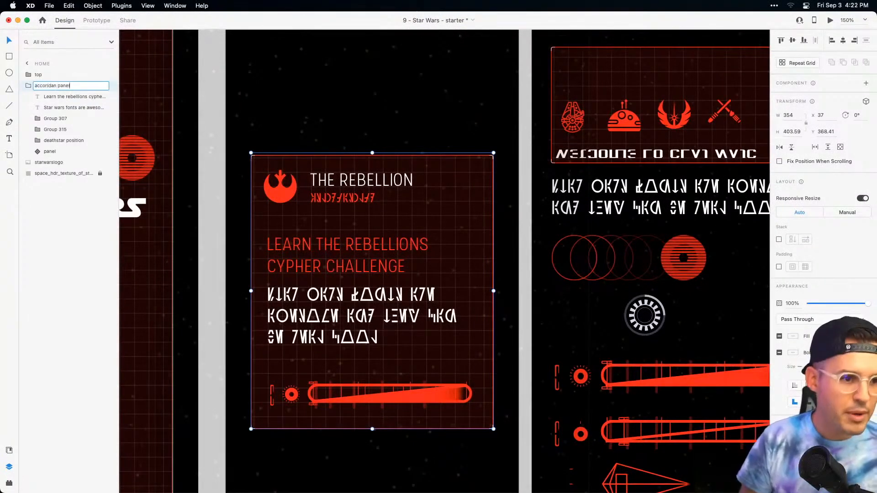
{"action": "key", "text": "Return"}
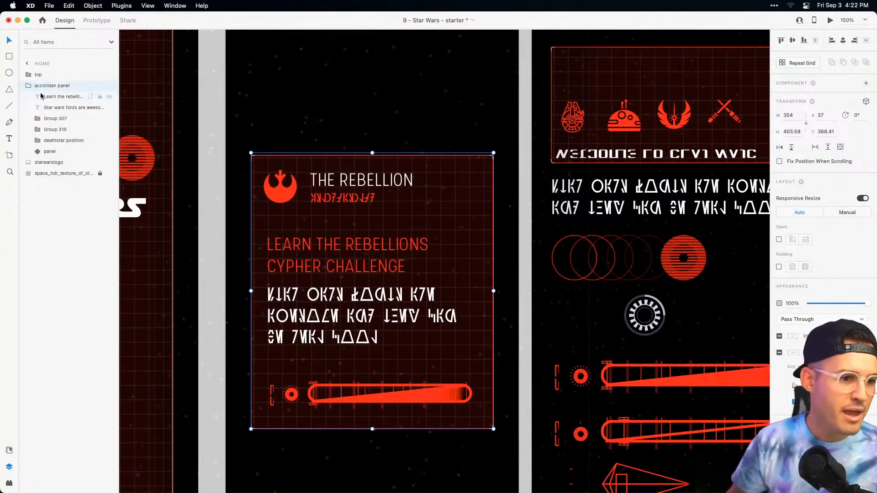
{"action": "left_click", "coordinate": [29, 86]}
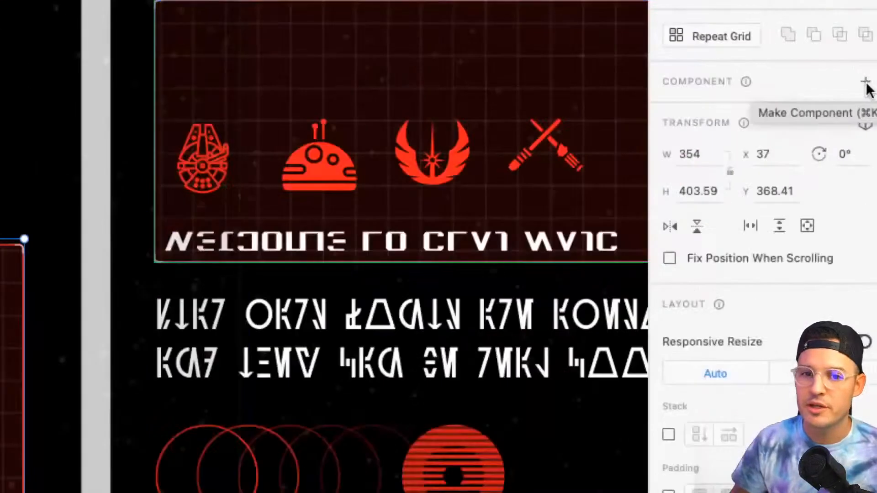
{"action": "left_click", "coordinate": [866, 84]}
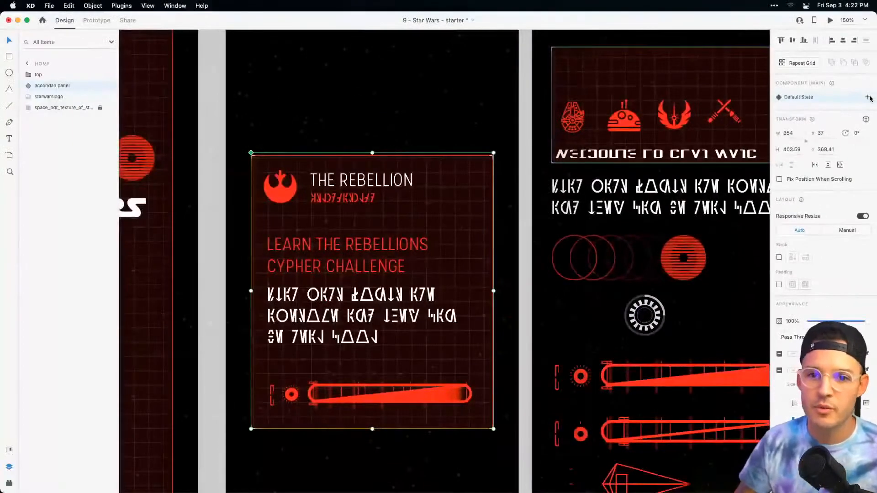
Add a toggle state named "collapsed" to the accoridan panel component.
{"action": "left_click", "coordinate": [864, 97]}
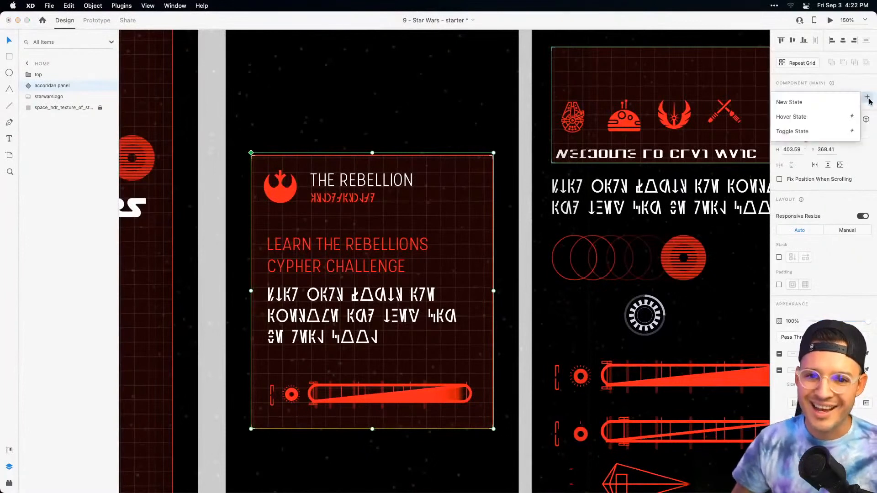
{"action": "left_click", "coordinate": [818, 132]}
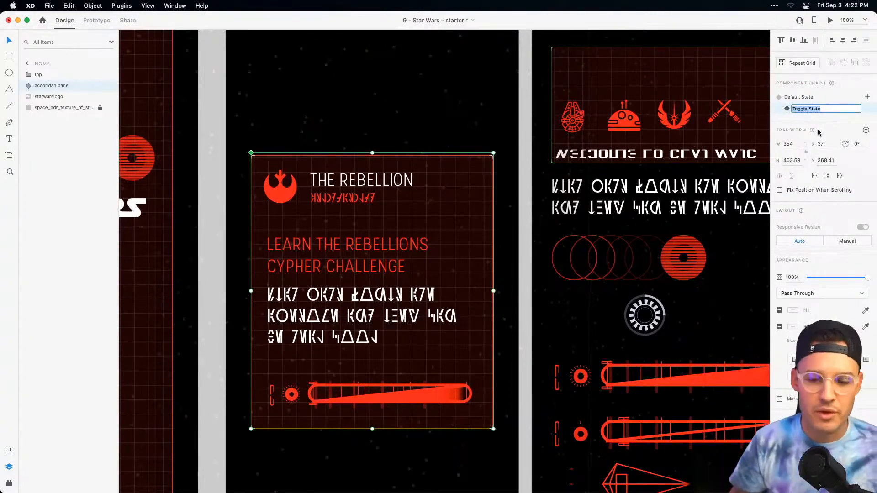
{"action": "type", "text": "collapsed"}
{"action": "key", "text": "Return"}
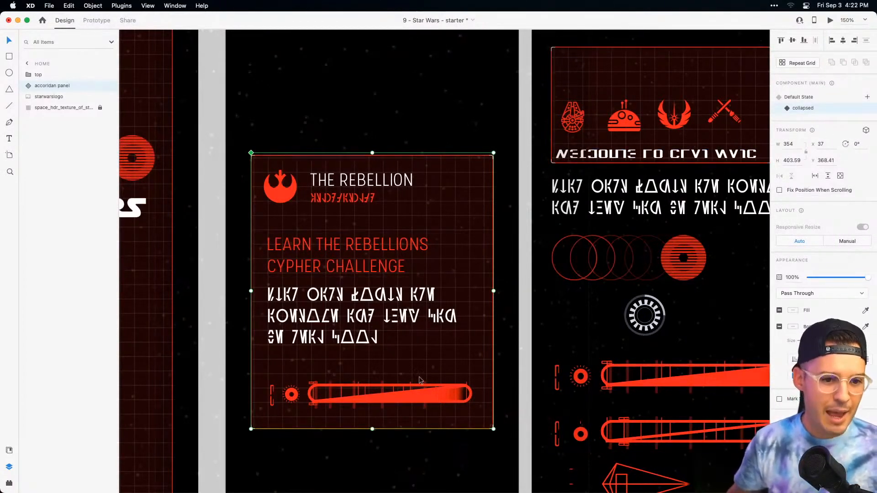
Try shortening the whole component from its lower edge in the collapsed state and undo the resize.
{"action": "left_click_drag", "start_coordinate": [373, 421], "coordinate": [382, 256]}
{"action": "key", "text": "super+z"}
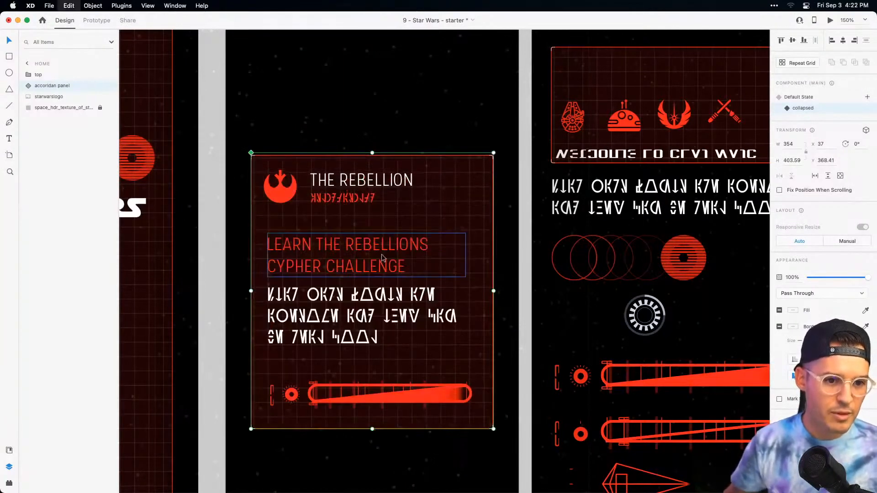
In the collapsed state, align the heading, Aurebesh text and slider group to a shared vertical centre and set their opacity to 0%.
{"action": "left_click", "coordinate": [30, 86]}
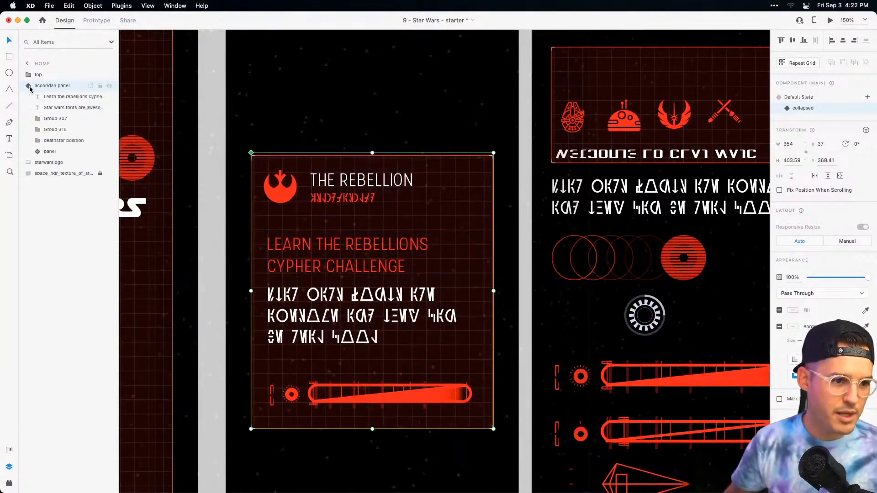
{"action": "left_click", "coordinate": [64, 96]}
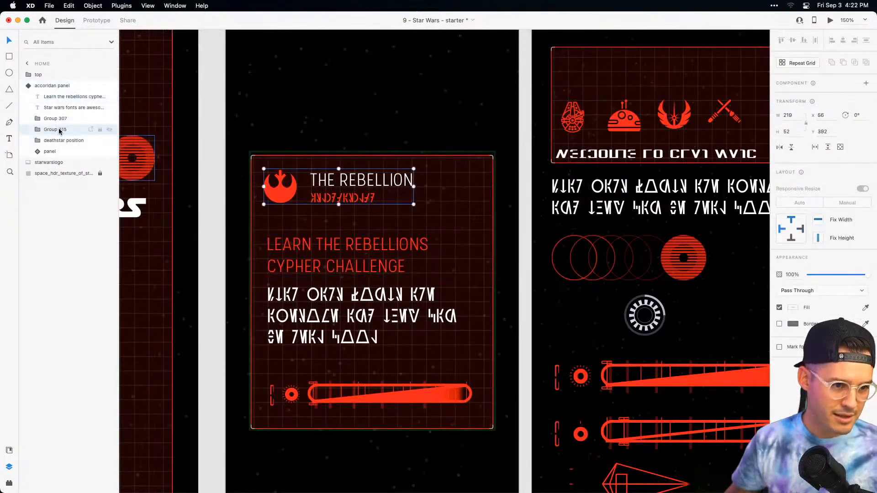
{"action": "left_click", "coordinate": [58, 142]}
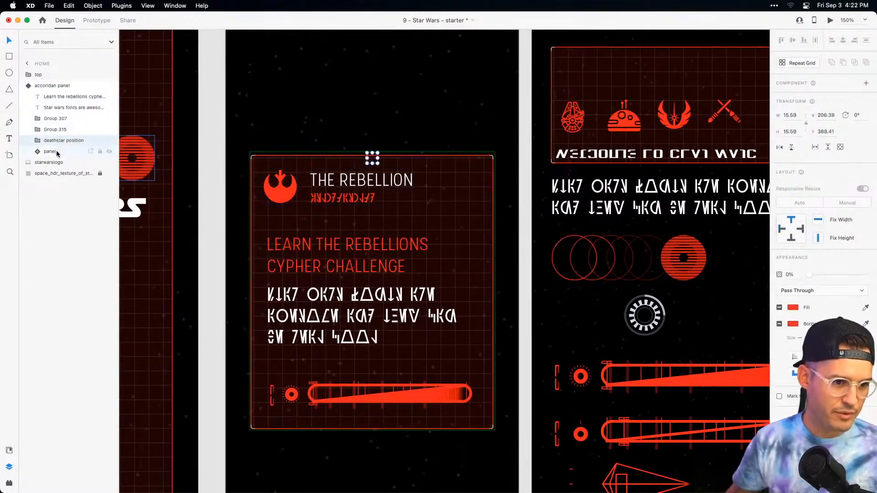
{"action": "left_click", "coordinate": [57, 151]}
{"action": "left_click", "coordinate": [56, 119]}
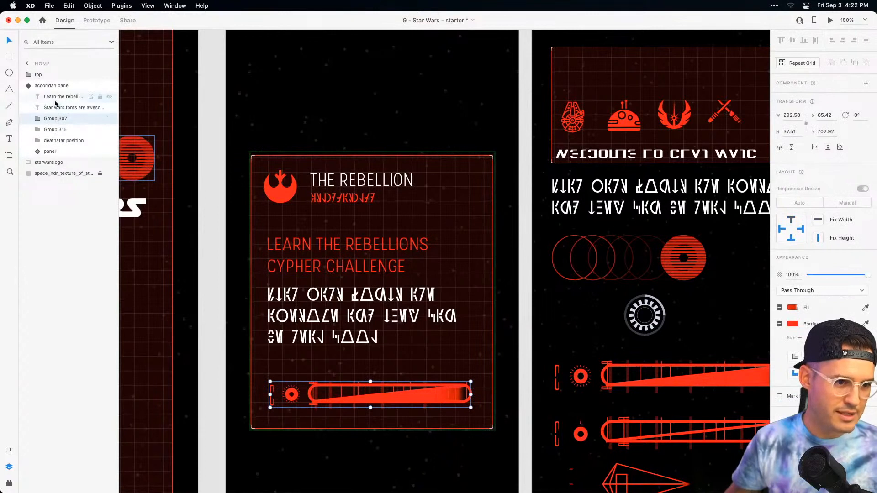
{"action": "left_click", "coordinate": [61, 96], "text": "shift"}
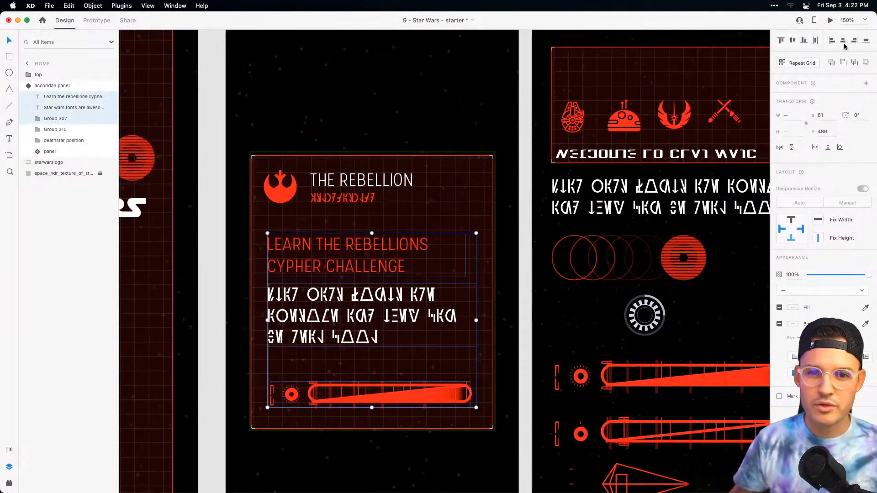
{"action": "left_click_drag", "start_coordinate": [865, 277], "coordinate": [809, 275]}
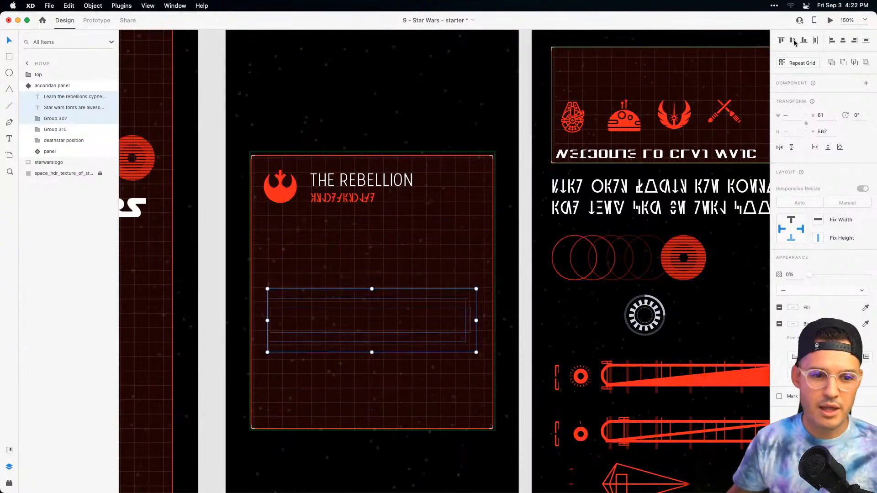
Move the hidden content layers up behind the title row and shorten the panel background to a height of 97.
{"action": "left_click_drag", "start_coordinate": [434, 285], "coordinate": [409, 197]}
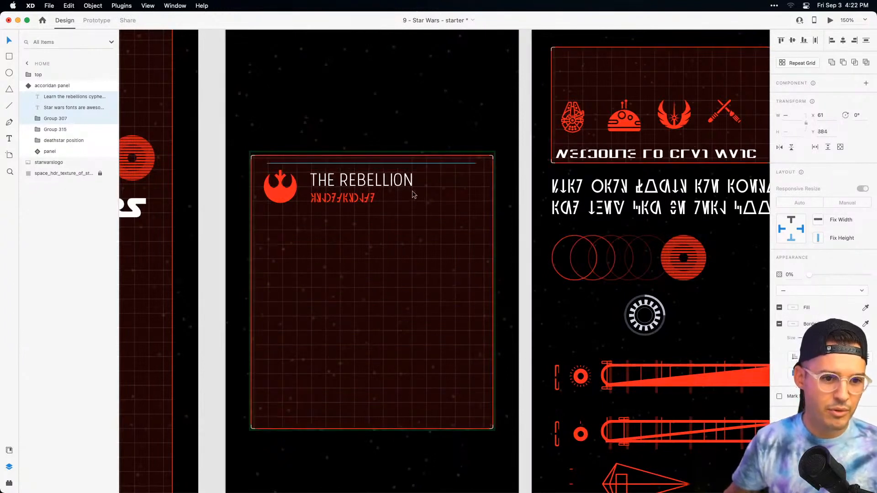
{"action": "left_click", "coordinate": [418, 256]}
{"action": "left_click_drag", "start_coordinate": [371, 430], "coordinate": [376, 221]}
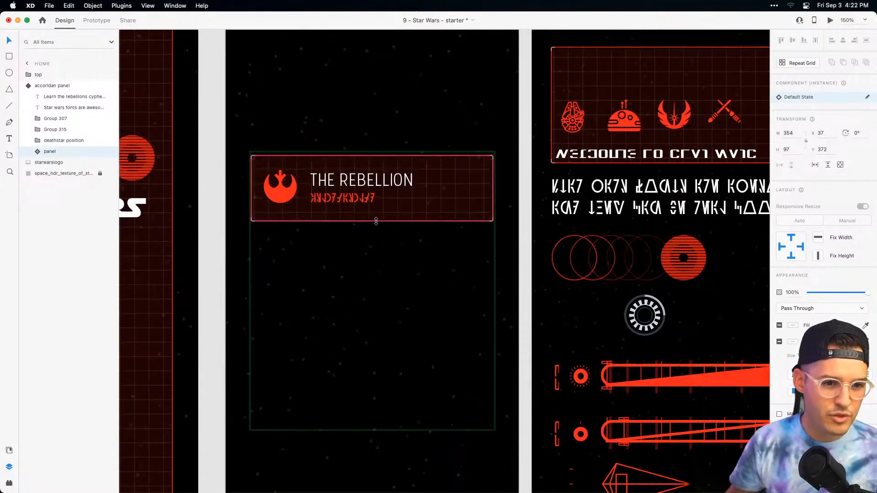
{"action": "left_click", "coordinate": [364, 126]}
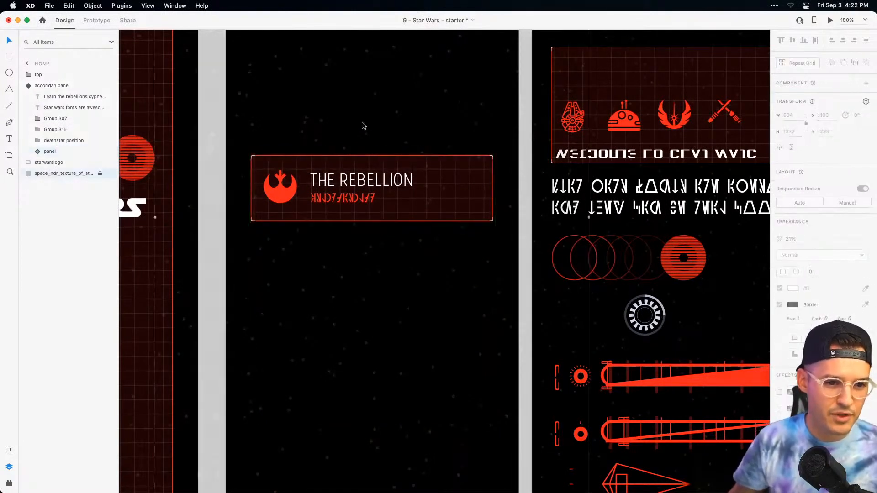
Switch the accordion component between its default and collapsed states, and move it up beneath the Home header to Y about 211.
{"action": "left_click", "coordinate": [363, 158]}
{"action": "left_click", "coordinate": [800, 97]}
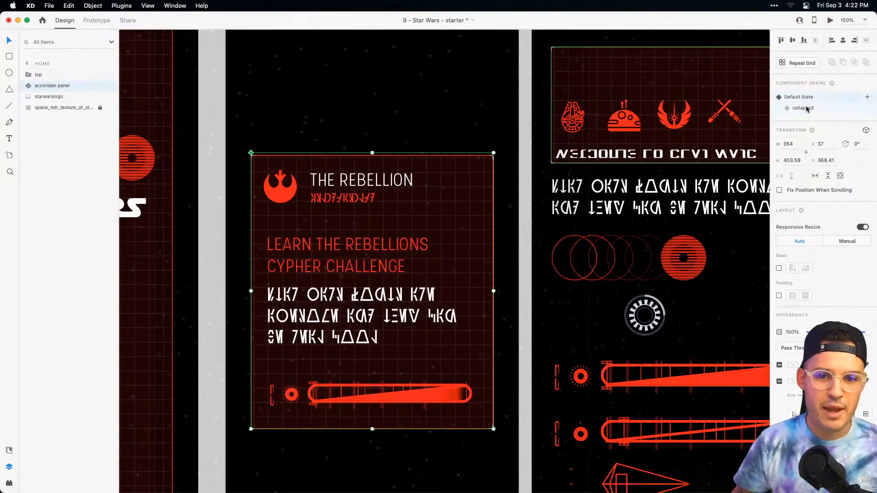
{"action": "left_click", "coordinate": [804, 108]}
{"action": "left_click", "coordinate": [455, 105]}
{"action": "scroll", "coordinate": [456, 110], "scroll_direction": "up", "scroll_amount": 5}
{"action": "left_click_drag", "start_coordinate": [458, 300], "coordinate": [461, 220]}
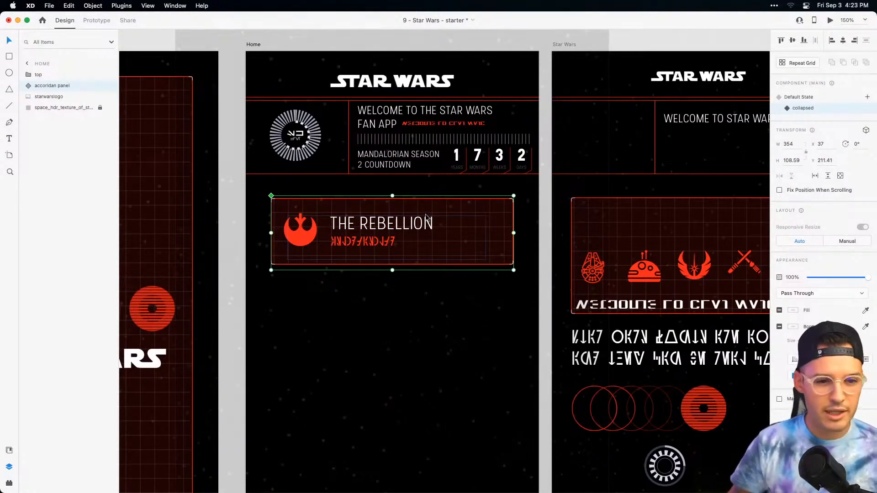
Preview the prototype and toggle the Rebellion accordion between its collapsed and expanded states.
{"action": "left_click", "coordinate": [98, 21]}
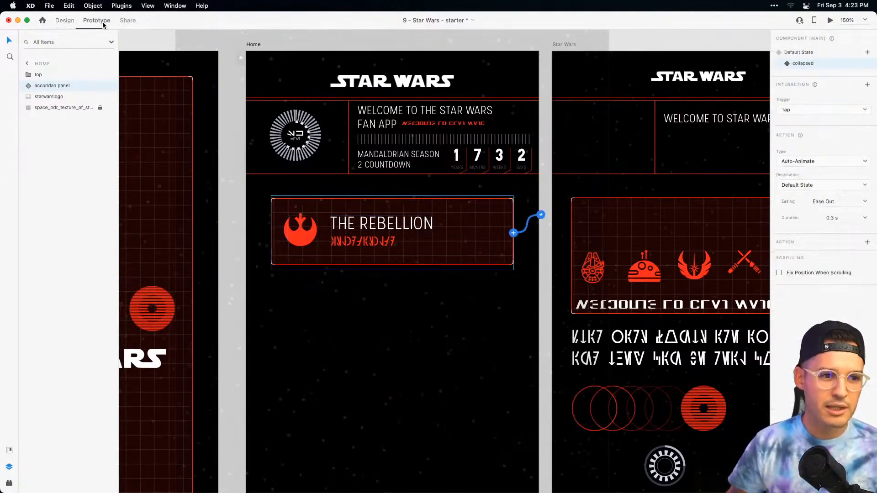
{"action": "left_click", "coordinate": [59, 20]}
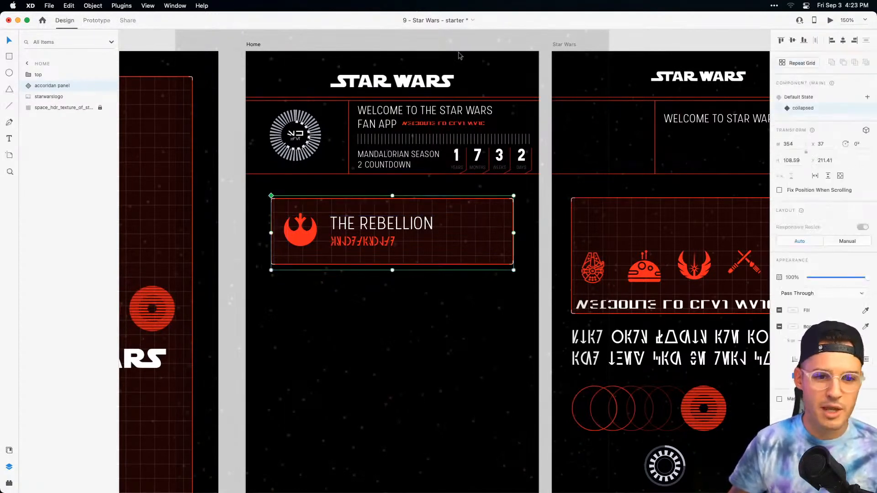
{"action": "left_click", "coordinate": [829, 21]}
{"action": "left_click", "coordinate": [507, 167]}
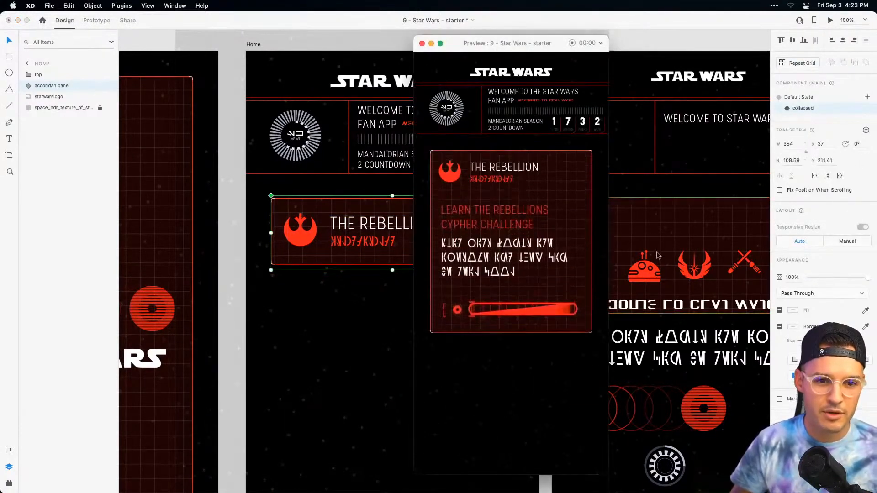
{"action": "left_click", "coordinate": [515, 173]}
{"action": "left_click", "coordinate": [509, 172]}
{"action": "left_click", "coordinate": [509, 172]}
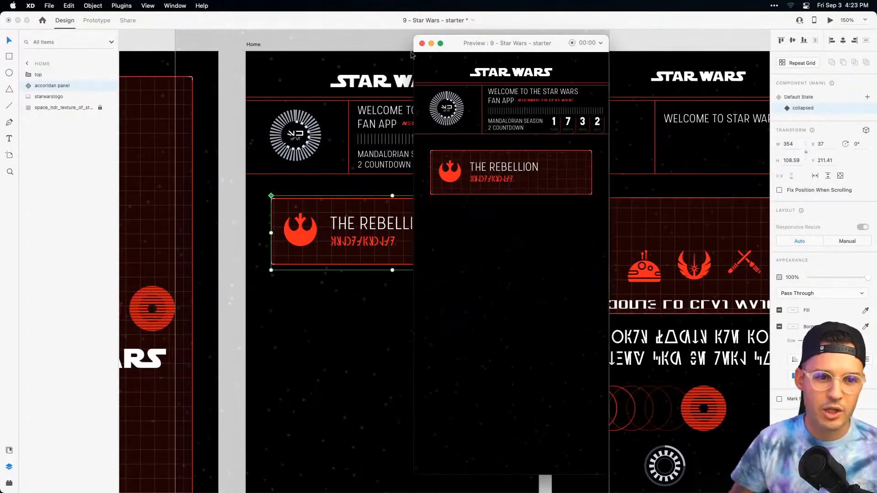
{"action": "left_click", "coordinate": [422, 44]}
Set the easing of the collapsed state's tap interaction to Ease In-Out.
{"action": "key", "text": "super+minus"}
{"action": "key", "text": "super+minus"}
{"action": "key", "text": "super+minus"}
{"action": "key", "text": "super+equal"}
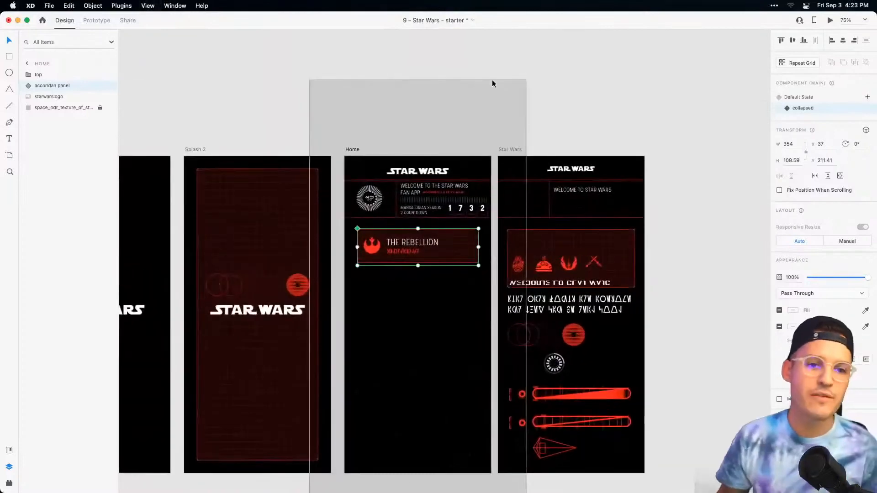
{"action": "left_click", "coordinate": [557, 97]}
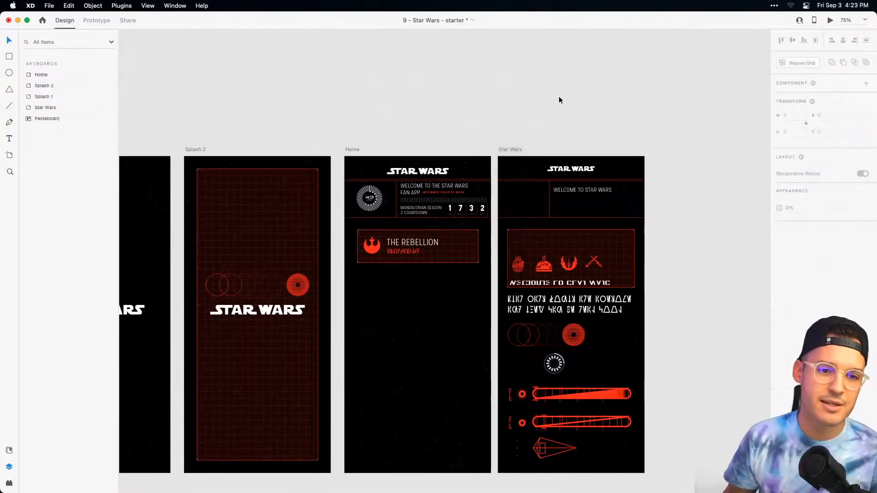
{"action": "left_click", "coordinate": [409, 256]}
{"action": "left_click", "coordinate": [100, 21]}
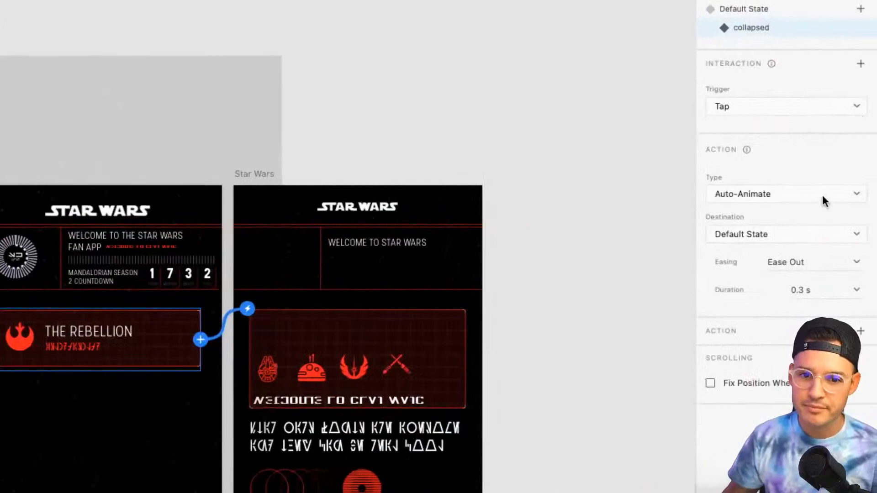
{"action": "left_click", "coordinate": [857, 265]}
{"action": "left_click", "coordinate": [836, 315]}
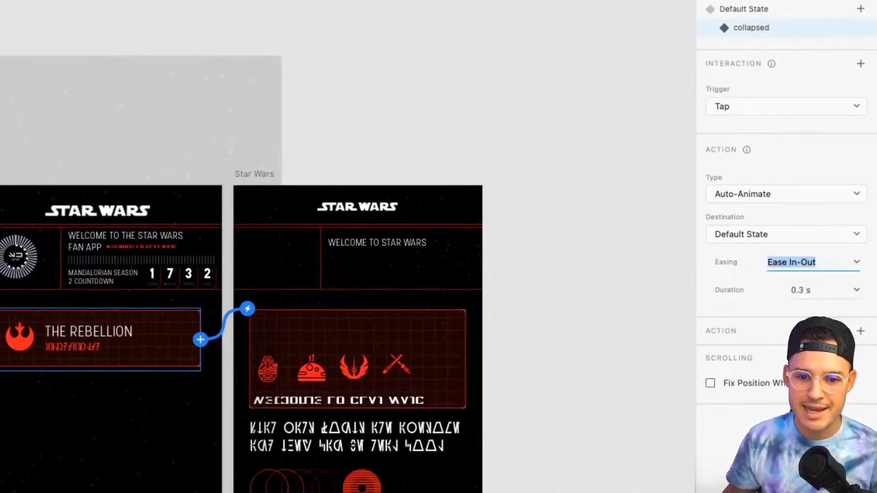
Add an Audio Playback action to the collapsed state's tap interaction using Curt Reply.mp3.
{"action": "left_click", "coordinate": [858, 331]}
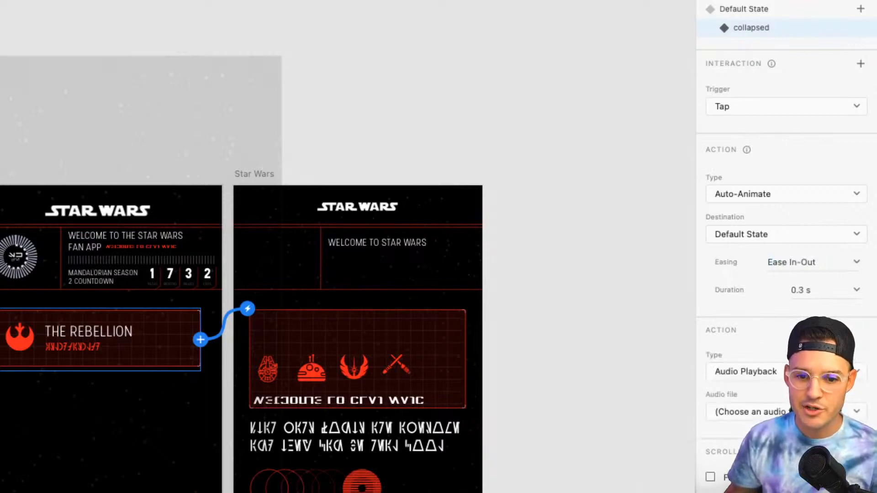
{"action": "left_click", "coordinate": [857, 411]}
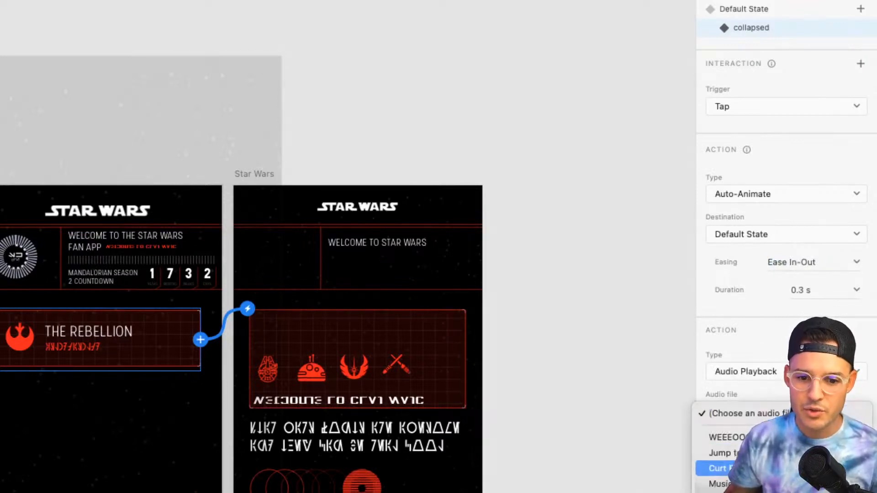
{"action": "left_click", "coordinate": [722, 468]}
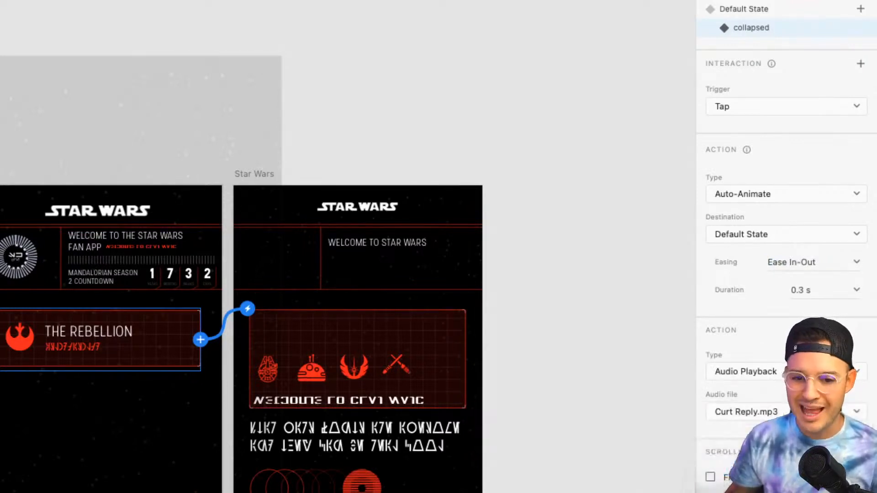
Choose the audio file starting with "WEEEOO" for the Default State's Audio Playback action.
{"action": "left_click", "coordinate": [759, 12]}
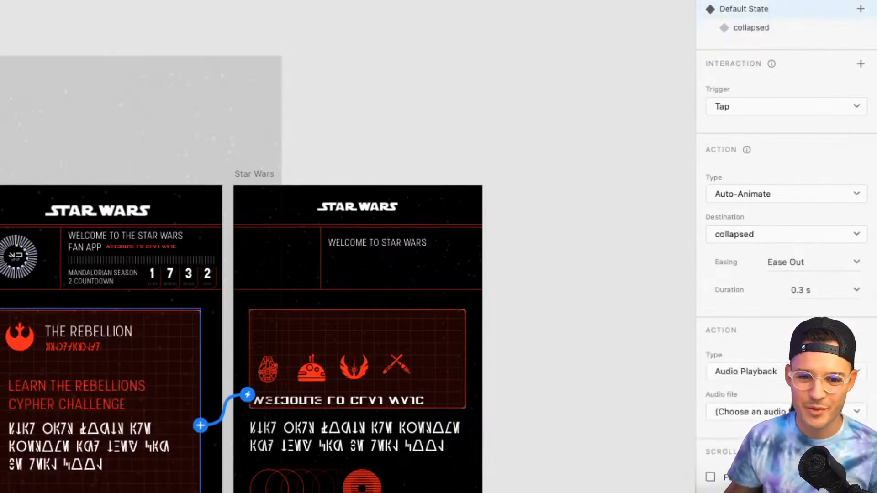
{"action": "left_click", "coordinate": [856, 411]}
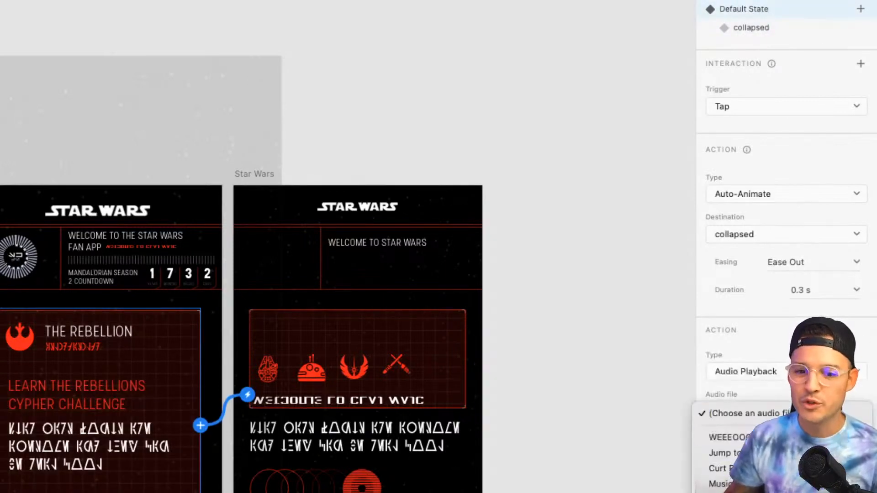
{"action": "left_click", "coordinate": [731, 437]}
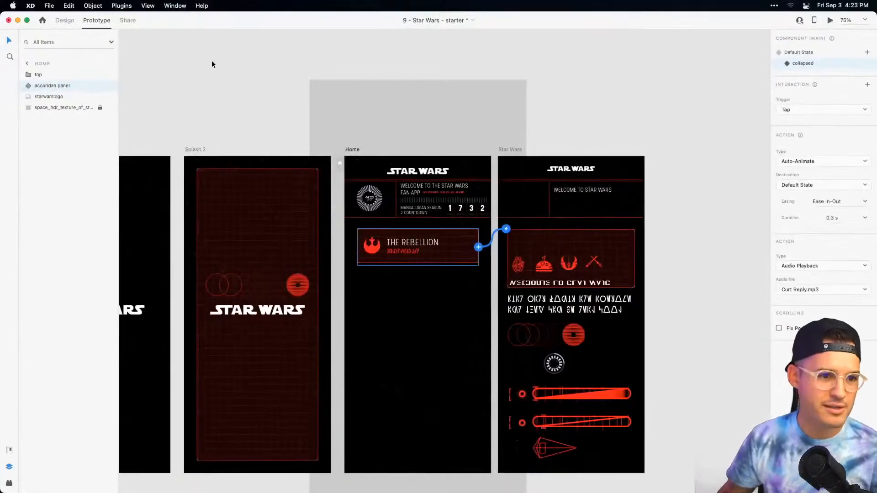
Preview the prototype with the system volume raised, and expand and collapse the Rebellion accordion to hear its sounds.
{"action": "left_click", "coordinate": [830, 20]}
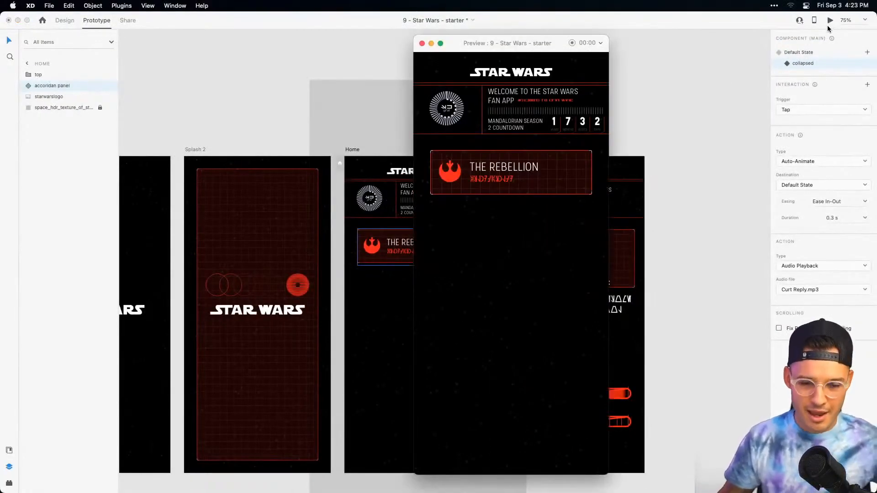
{"action": "key", "text": "XF86AudioRaiseVolume"}
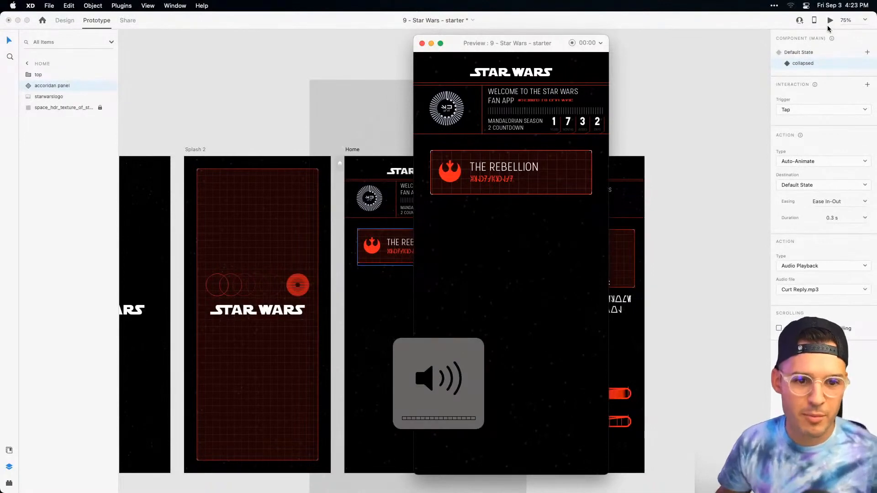
{"action": "left_click", "coordinate": [488, 177]}
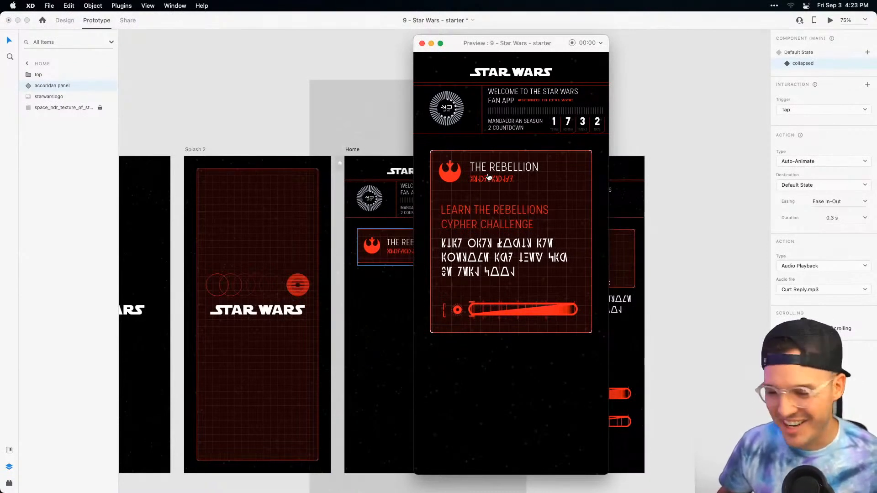
{"action": "left_click", "coordinate": [490, 176]}
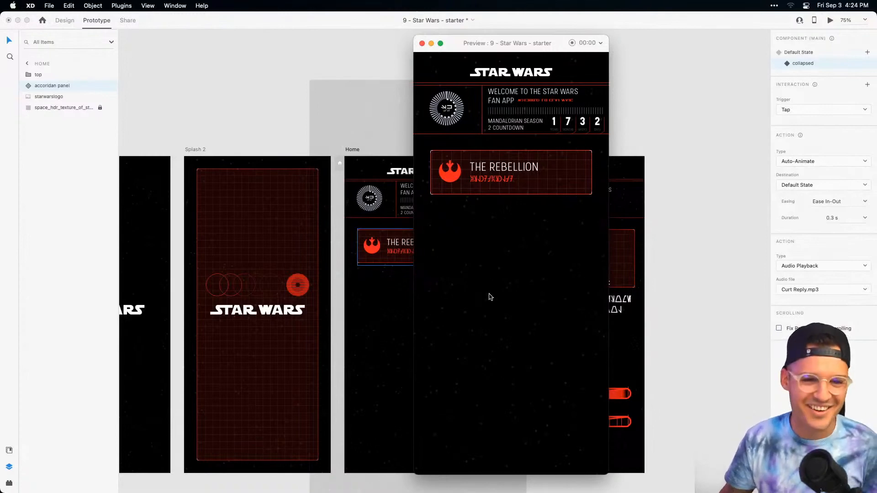
{"action": "left_click", "coordinate": [422, 44]}
Move the thin-line slider group from the Star Wars artboard to the foot of Home, at about X 37, Y 839.
{"action": "left_click", "coordinate": [522, 117]}
{"action": "scroll", "coordinate": [544, 72], "scroll_direction": "down", "scroll_amount": 3}
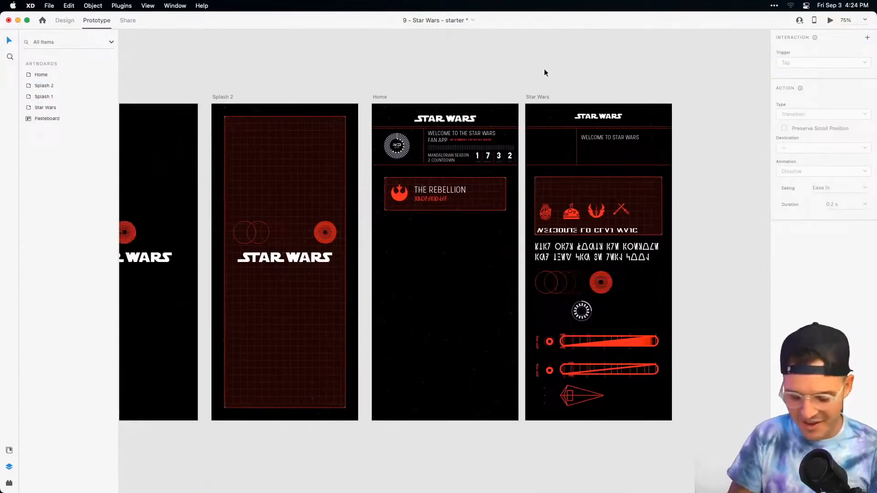
{"action": "scroll", "coordinate": [544, 72], "scroll_direction": "up", "scroll_amount": 3}
{"action": "scroll", "coordinate": [502, 183], "scroll_direction": "up", "scroll_amount": 2}
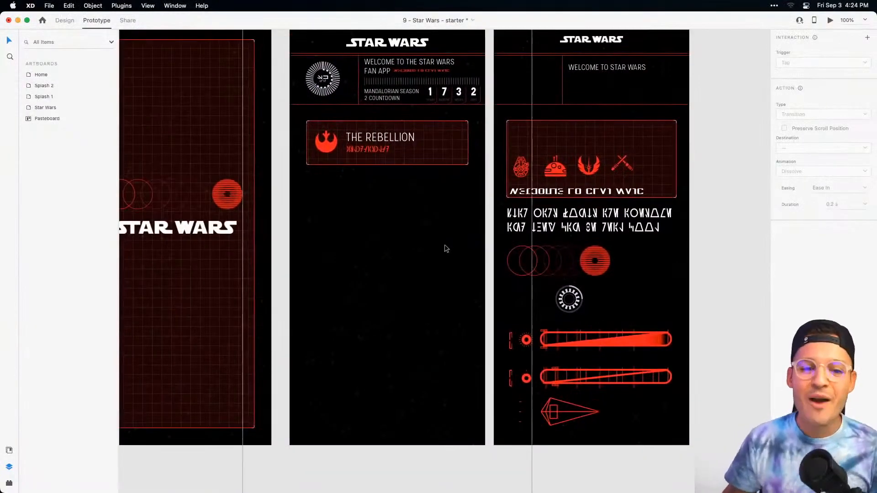
{"action": "left_click", "coordinate": [627, 383]}
{"action": "left_click", "coordinate": [64, 21]}
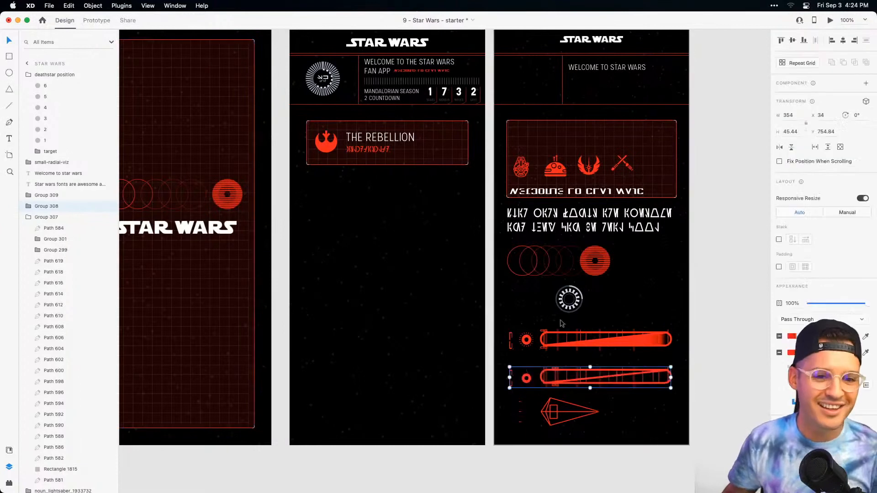
{"action": "left_click_drag", "start_coordinate": [642, 378], "coordinate": [438, 414]}
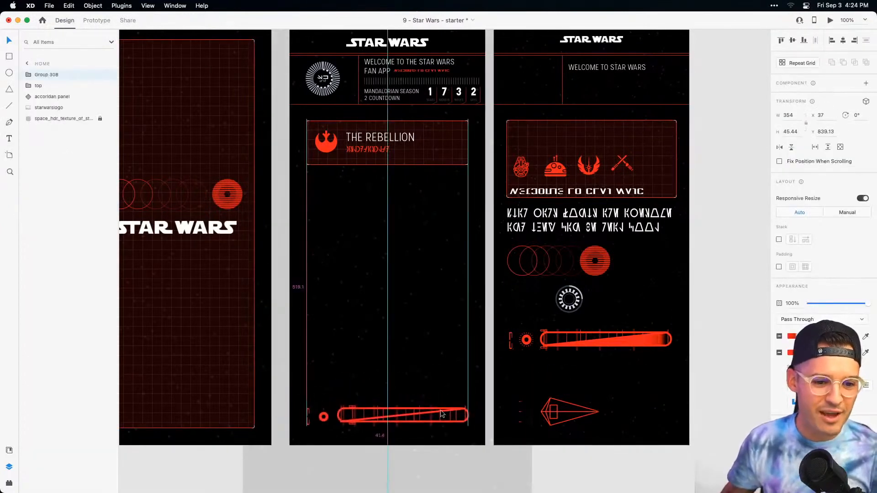
{"action": "scroll", "coordinate": [640, 255], "scroll_direction": "up", "scroll_amount": 2}
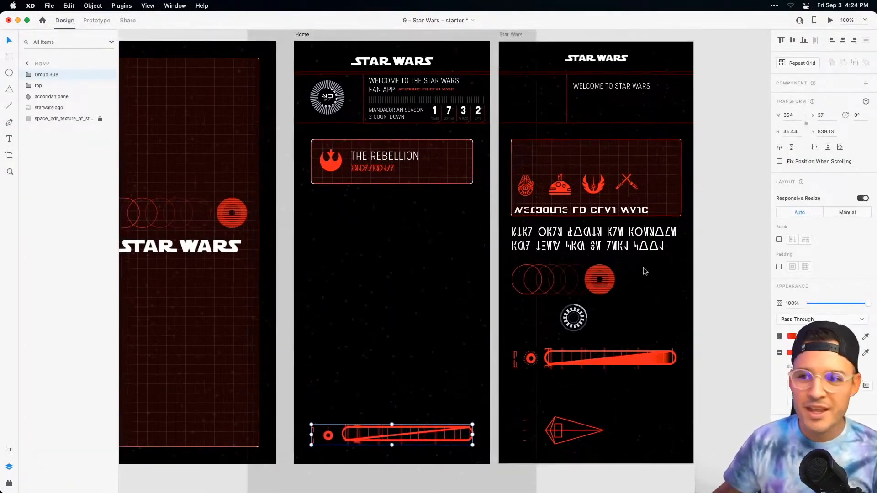
{"action": "left_click", "coordinate": [472, 163]}
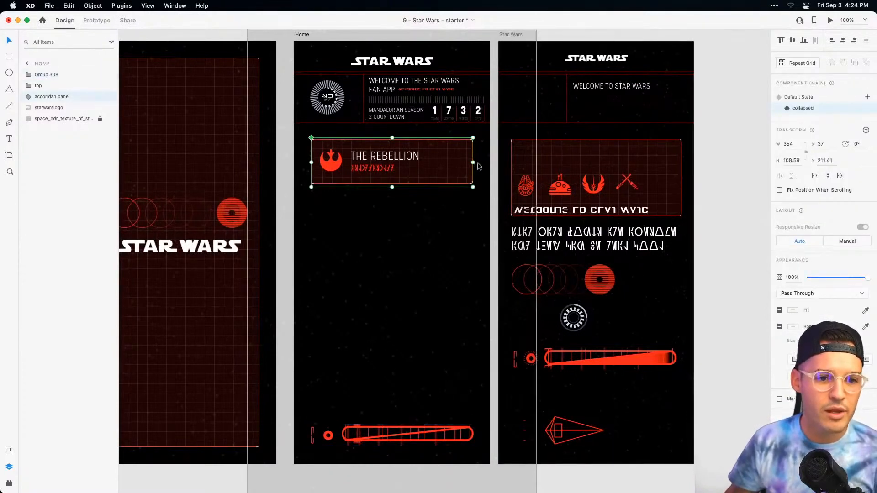
{"action": "left_click_drag", "start_coordinate": [473, 163], "coordinate": [398, 169]}
{"action": "key", "text": "super+z"}
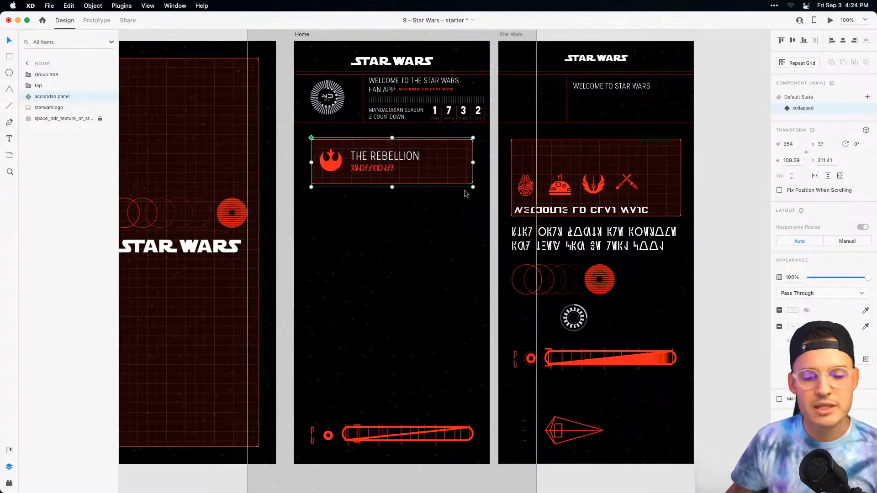
{"action": "left_click", "coordinate": [424, 234]}
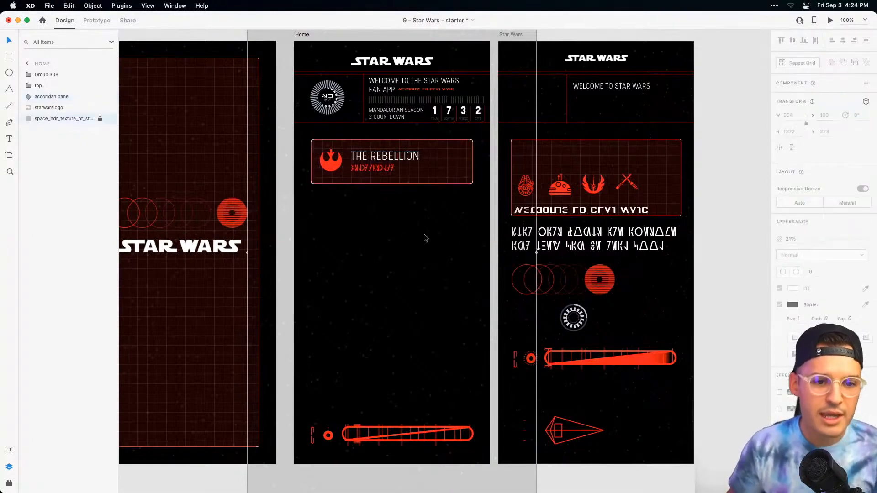
{"action": "left_click", "coordinate": [706, 236]}
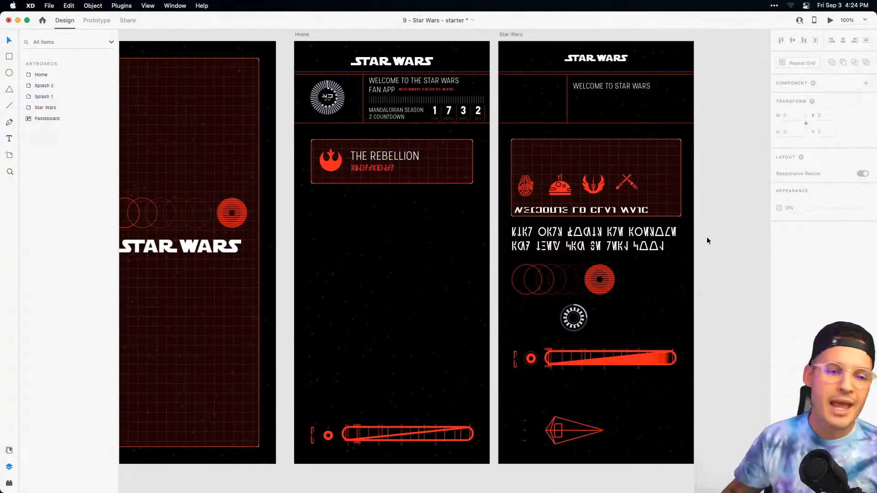
Duplicate the Rebellion accordion directly below the original, and group both panels as a vertical stack with 15 spacing.
{"action": "left_click", "coordinate": [435, 173]}
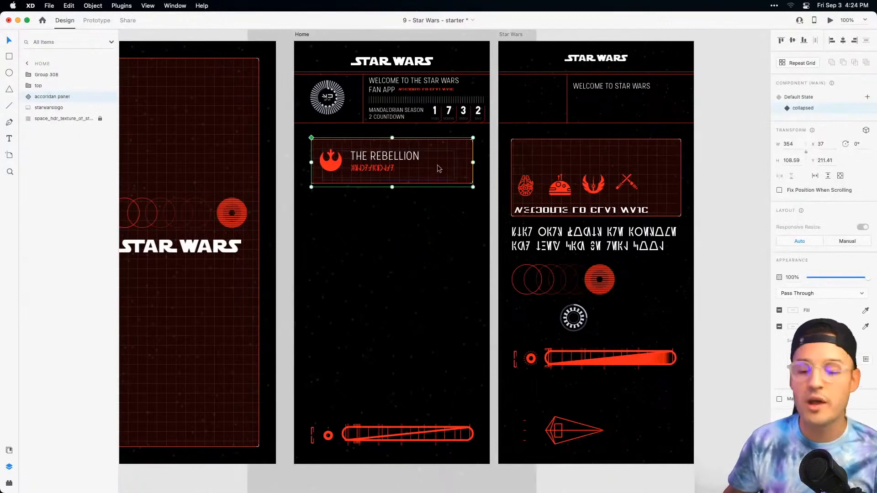
{"action": "left_click_drag", "start_coordinate": [439, 168], "coordinate": [419, 219]}
{"action": "left_click", "coordinate": [394, 185], "text": "shift"}
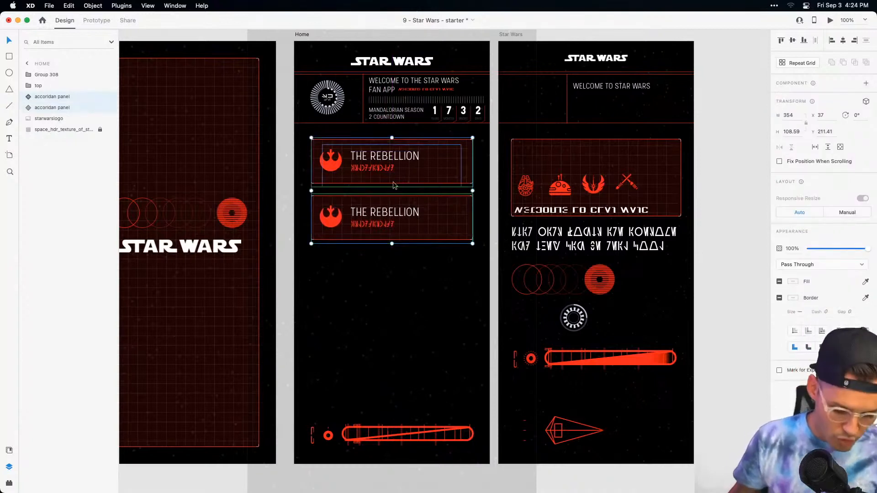
{"action": "key", "text": "super+g"}
{"action": "left_click", "coordinate": [779, 240]}
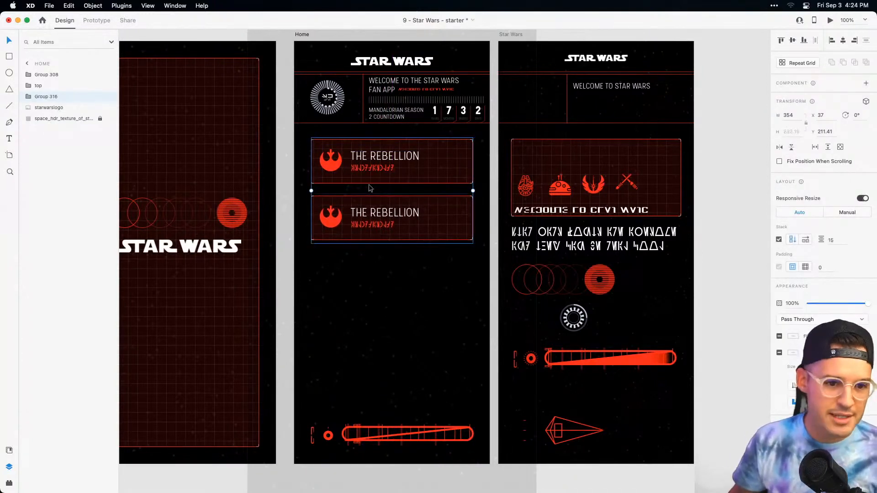
Duplicate the second accordion panel inside the stack three times to make five panels.
{"action": "double_click", "coordinate": [367, 219]}
{"action": "key", "text": "super+d"}
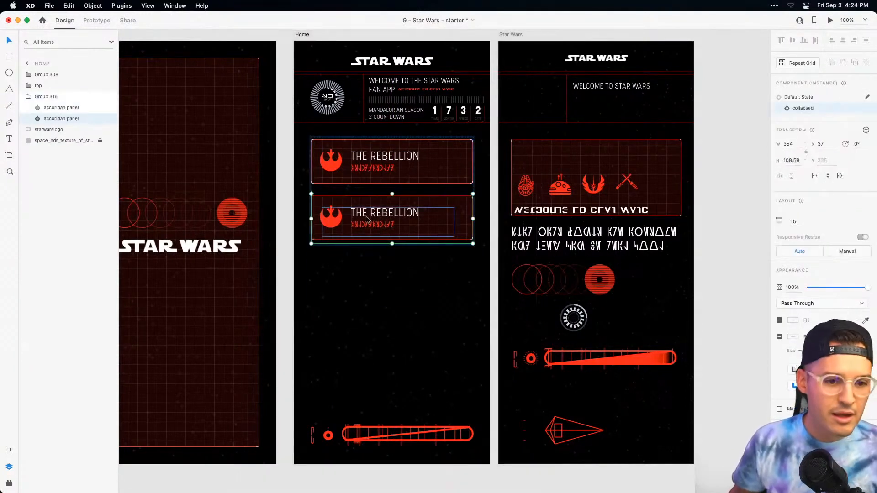
{"action": "key", "text": "super+d"}
{"action": "key", "text": "super+d"}
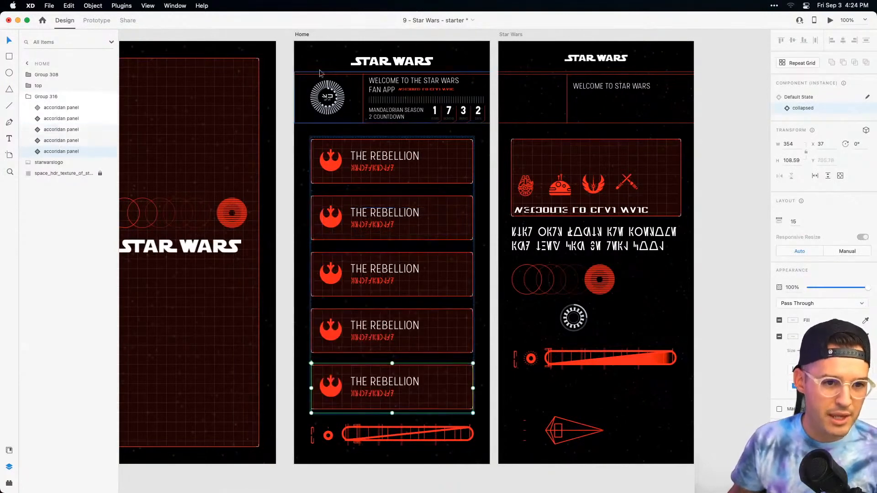
Preview the Home artboard and tap the first Rebellion accordion to test how the stack behaves, and close the preview.
{"action": "left_click", "coordinate": [299, 36]}
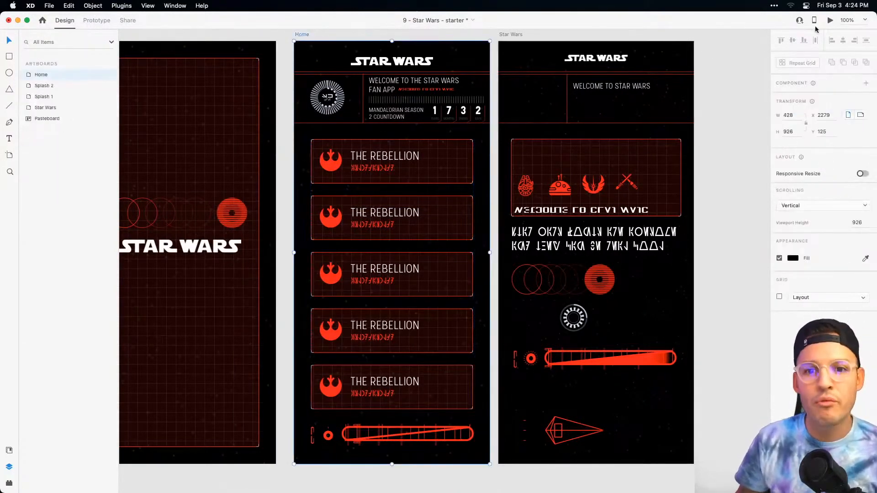
{"action": "left_click", "coordinate": [830, 20]}
{"action": "left_click", "coordinate": [474, 175]}
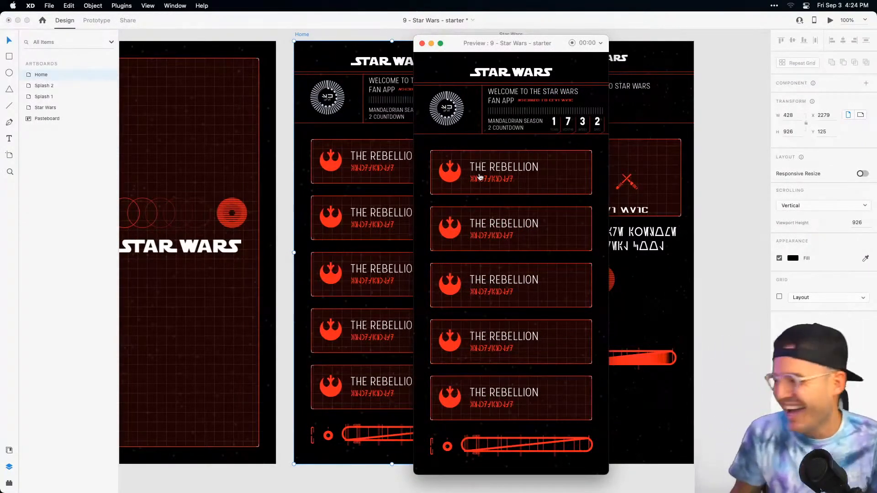
{"action": "left_click", "coordinate": [422, 44]}
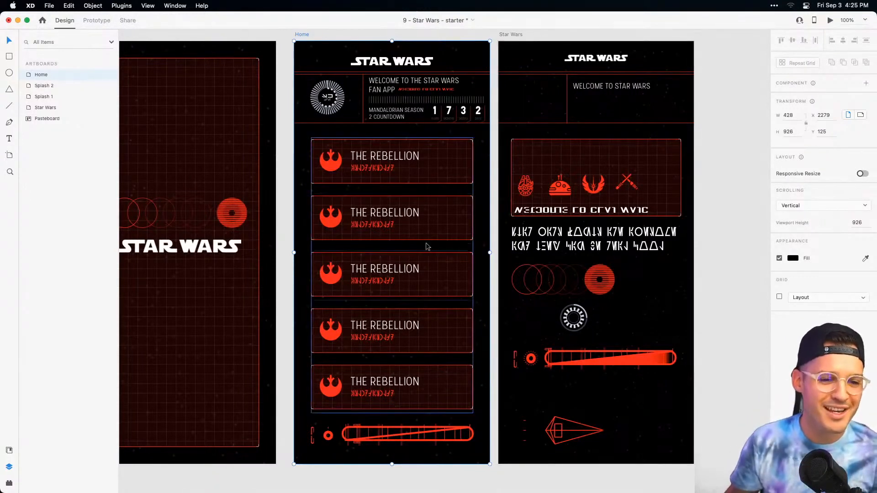
Delete the lowest accordion panel and move the stack of four down to just above the slider.
{"action": "double_click", "coordinate": [425, 397]}
{"action": "key", "text": "Delete"}
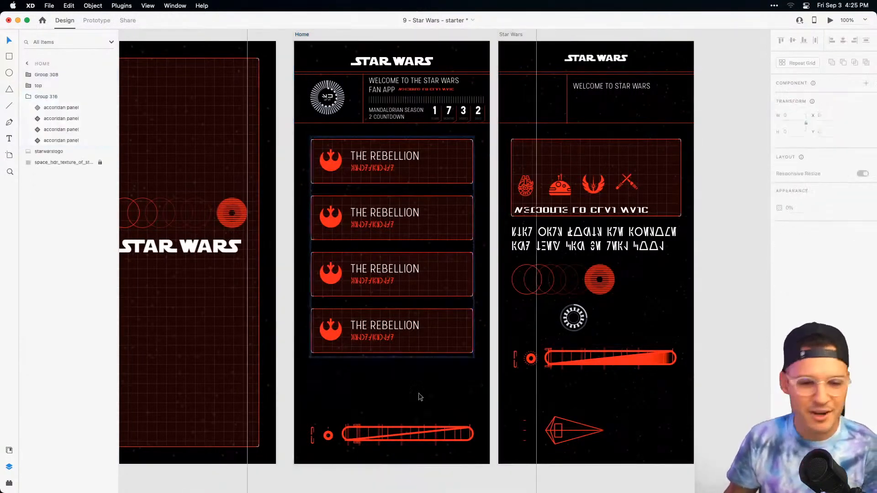
{"action": "left_click_drag", "start_coordinate": [352, 223], "coordinate": [353, 278]}
Place a copy of the header's welcome text in the empty area above the accordions, at X 37, Y 209.
{"action": "double_click", "coordinate": [391, 82]}
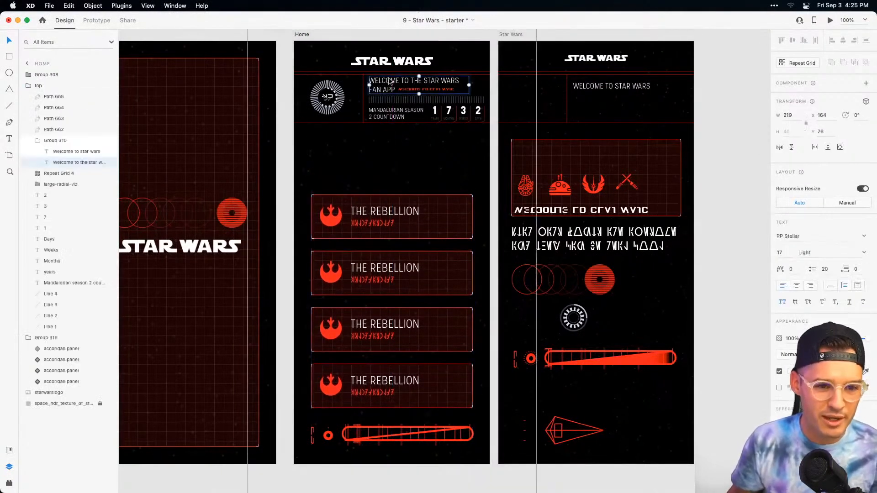
{"action": "key", "text": "z"}
{"action": "left_click_drag", "start_coordinate": [286, 90], "coordinate": [617, 339]}
{"action": "left_click_drag", "start_coordinate": [408, 236], "coordinate": [491, 292]}
{"action": "key", "text": "v"}
{"action": "left_click", "coordinate": [376, 210]}
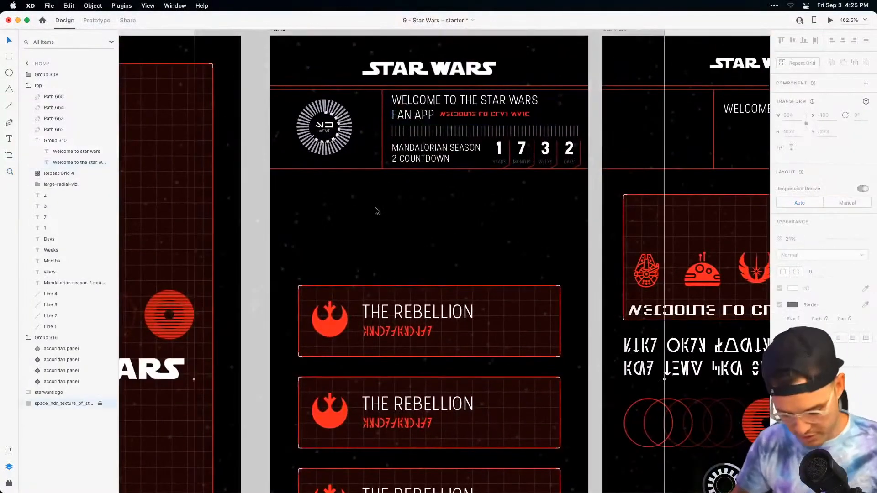
{"action": "key", "text": "super+v"}
{"action": "left_click_drag", "start_coordinate": [419, 107], "coordinate": [324, 205]}
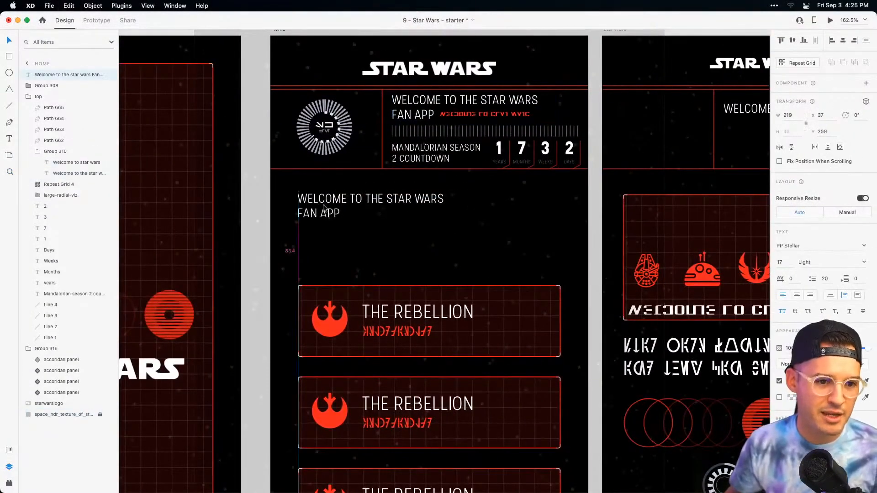
Replace the copied text with "Thanks for joining us on the Adobe XD DCC".
{"action": "double_click", "coordinate": [324, 205]}
{"action": "type", "text": "THANKS FO"}
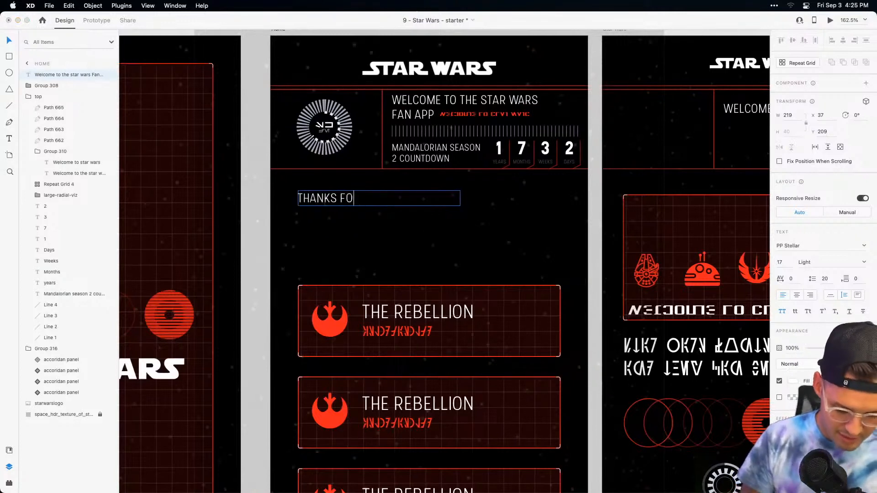
{"action": "type", "text": "ADOV"}
{"action": "key", "text": "BackSpace"}
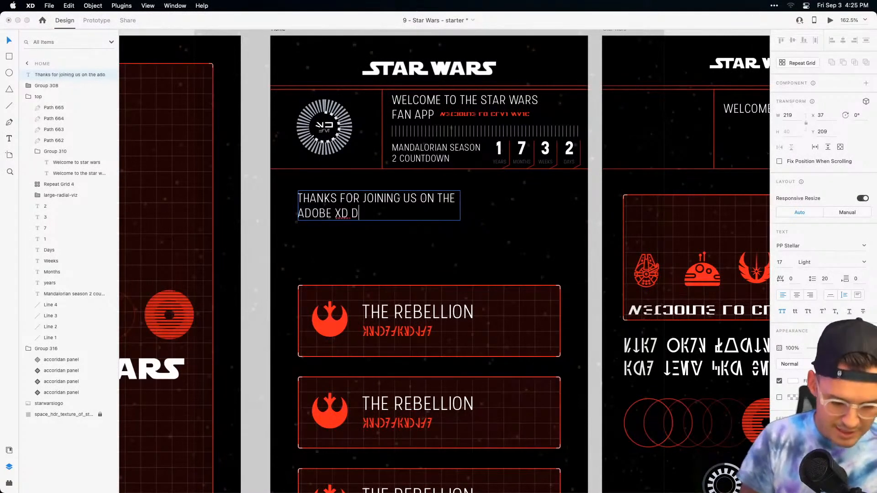
{"action": "key", "text": "Escape"}
Set the thank-you text to auto width, centre-align it, and enlarge it to font size 28 at X 36, Y 205.
{"action": "left_click", "coordinate": [831, 296]}
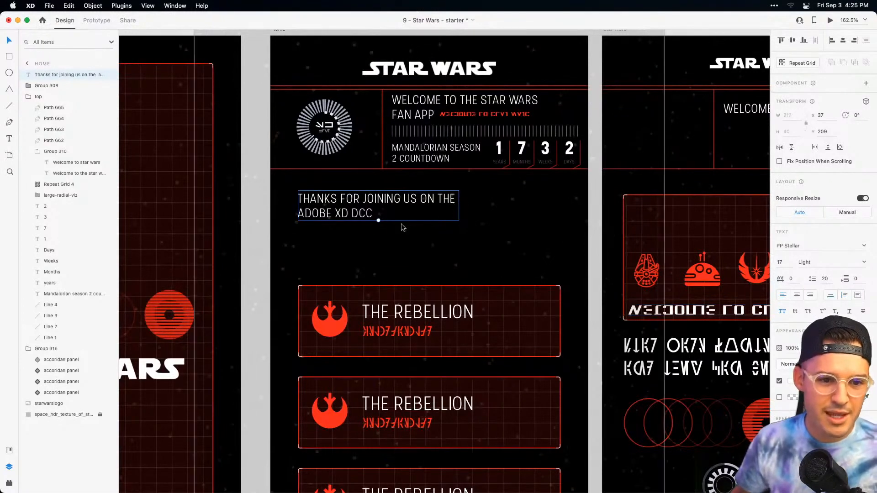
{"action": "key", "text": "super+shift+c"}
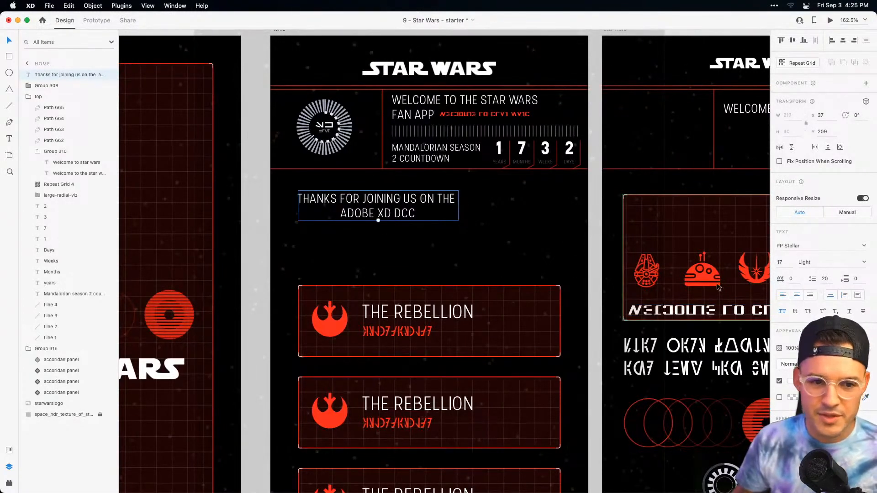
{"action": "left_click_drag", "start_coordinate": [377, 221], "coordinate": [429, 229]}
Append ". May the force be with you" to the message and narrow its text box to 354 so it wraps.
{"action": "double_click", "coordinate": [429, 228]}
{"action": "left_click", "coordinate": [512, 227]}
{"action": "type", "text": "."}
{"action": "key", "text": "BackSpace"}
{"action": "type", "text": ". MAY T"}
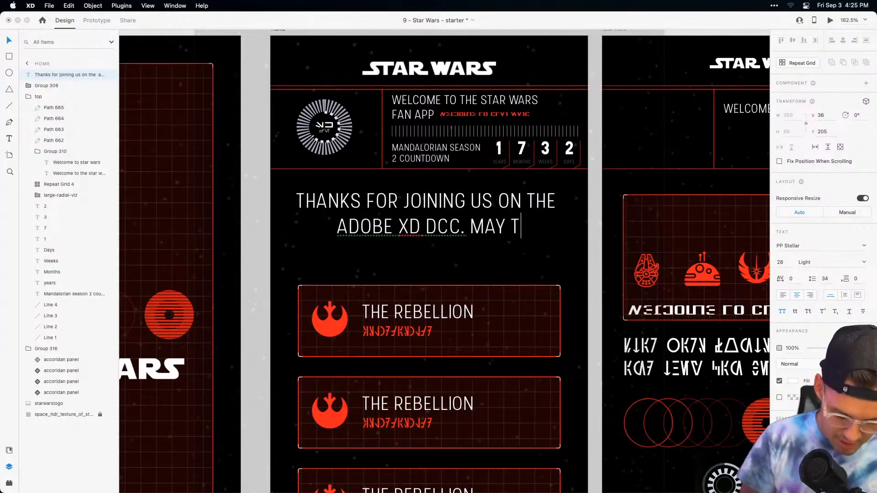
{"action": "type", "text": "HE FORCE BE WITH YIOU"}
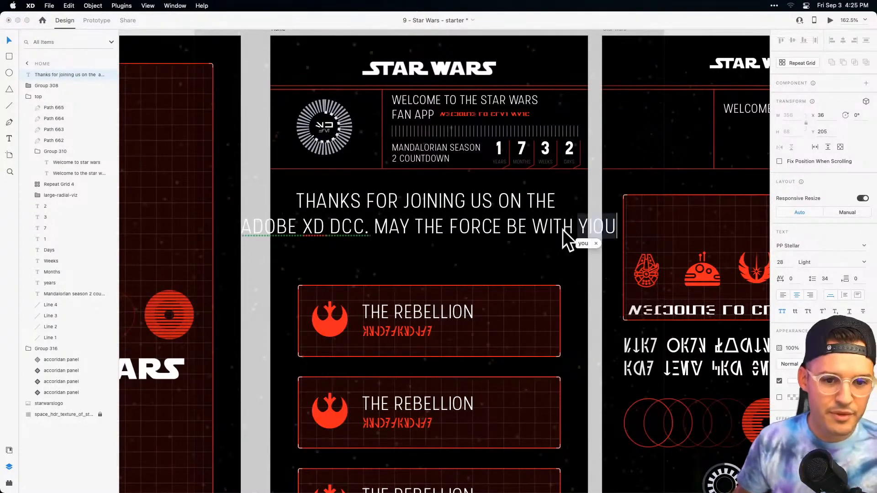
{"action": "key", "text": "Escape"}
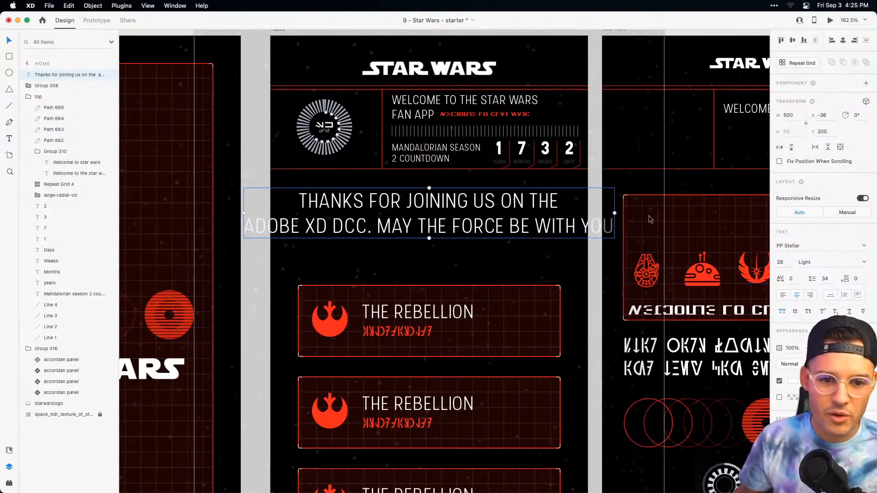
{"action": "left_click_drag", "start_coordinate": [614, 213], "coordinate": [561, 216]}
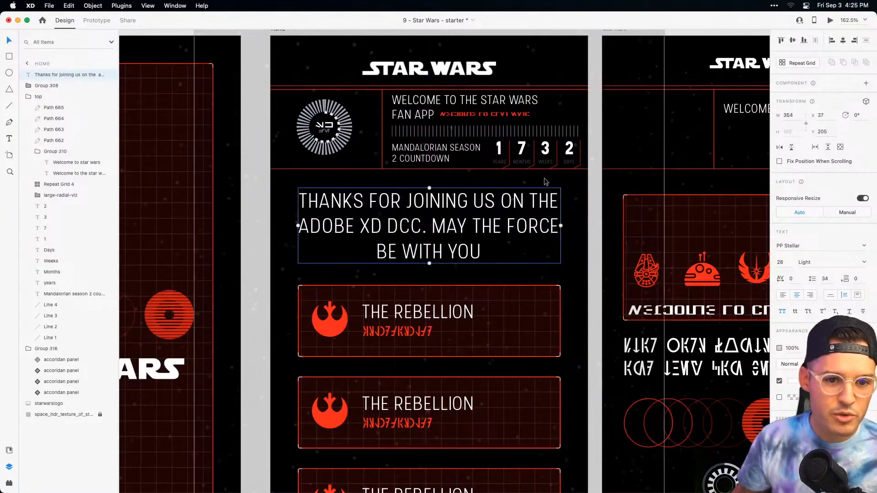
Copy the red horizontal line from below the Star Wars artboard's header into Home, and shift it down to just above the accordions.
{"action": "left_click", "coordinate": [696, 170]}
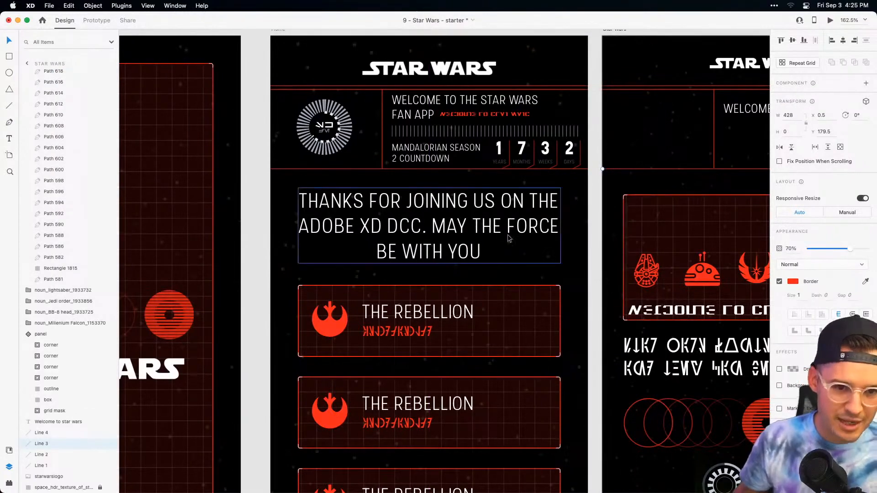
{"action": "key", "text": "super+v"}
{"action": "key", "text": "shift+Down"}
{"action": "key", "text": "shift+Down"}
{"action": "key", "text": "shift+Down"}
{"action": "key", "text": "shift+Down"}
{"action": "key", "text": "shift+Down"}
{"action": "key", "text": "shift+Down"}
{"action": "key", "text": "shift+Down"}
{"action": "key", "text": "shift+Down"}
{"action": "key", "text": "shift+Down"}
{"action": "key", "text": "shift+Down"}
{"action": "key", "text": "shift+Down"}
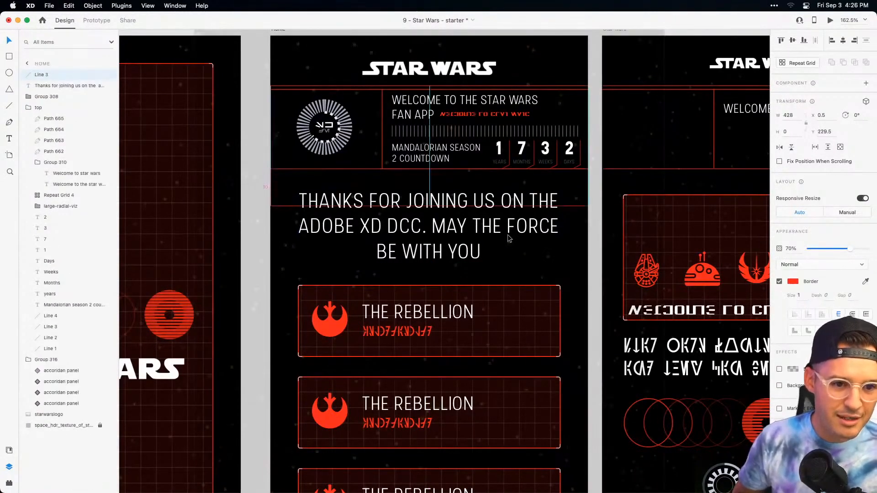
Scale the message down to font size 22 with auto width, and fit it between the two red lines at X 73, Y 194.
{"action": "left_click", "coordinate": [497, 210]}
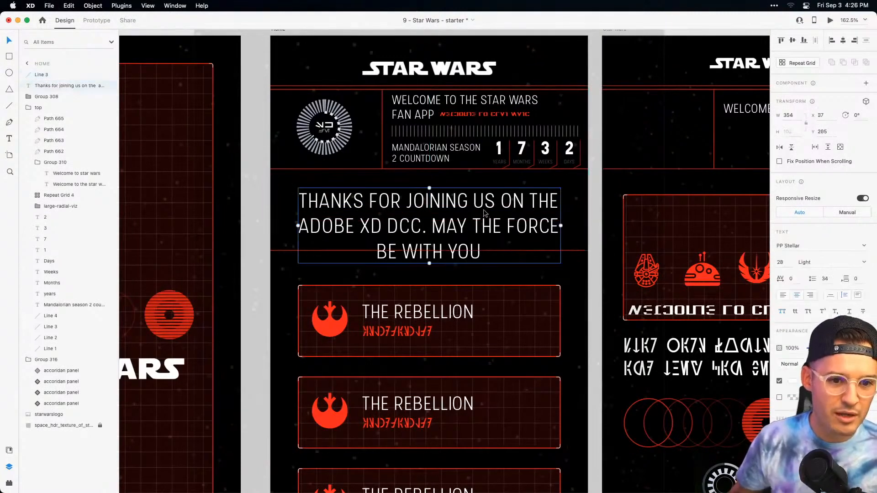
{"action": "left_click_drag", "start_coordinate": [498, 211], "coordinate": [483, 197]}
{"action": "left_click_drag", "start_coordinate": [429, 249], "coordinate": [429, 239]}
{"action": "left_click", "coordinate": [830, 296]}
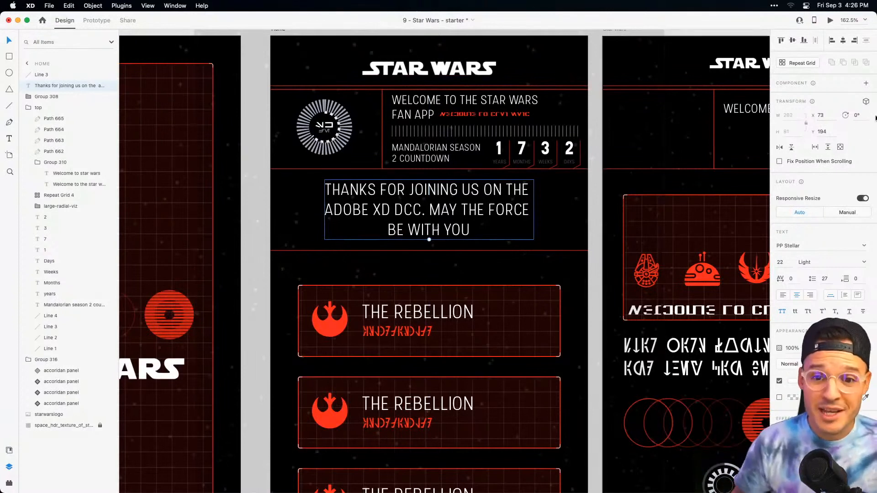
Enable 3D transforms on the message and tilt it backward around its horizontal axis like the Star Wars opening crawl.
{"action": "left_click", "coordinate": [866, 103]}
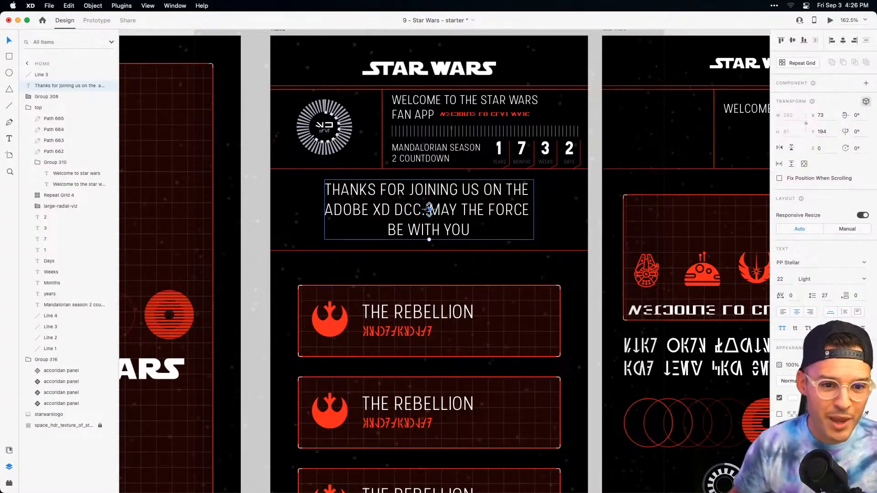
{"action": "left_click_drag", "start_coordinate": [428, 210], "coordinate": [430, 191]}
{"action": "left_click", "coordinate": [554, 225]}
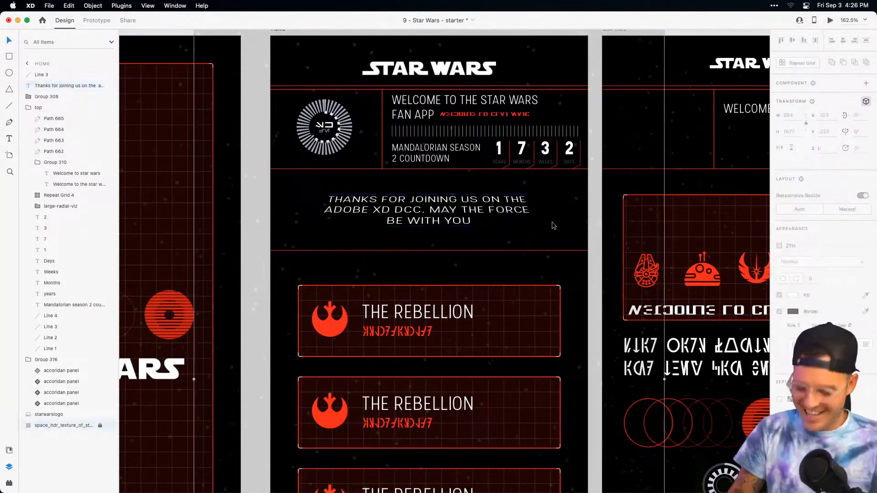
{"action": "key", "text": "super+minus"}
{"action": "key", "text": "super+minus"}
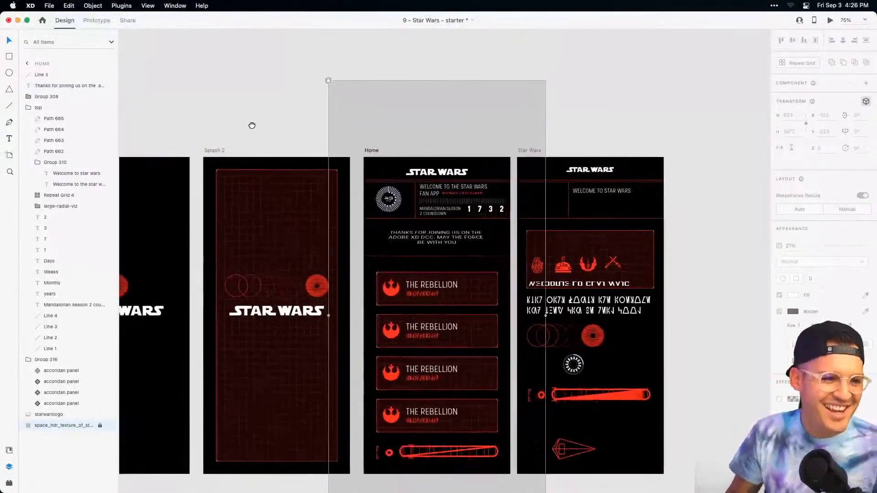
{"action": "left_click_drag", "start_coordinate": [243, 129], "coordinate": [271, 116]}
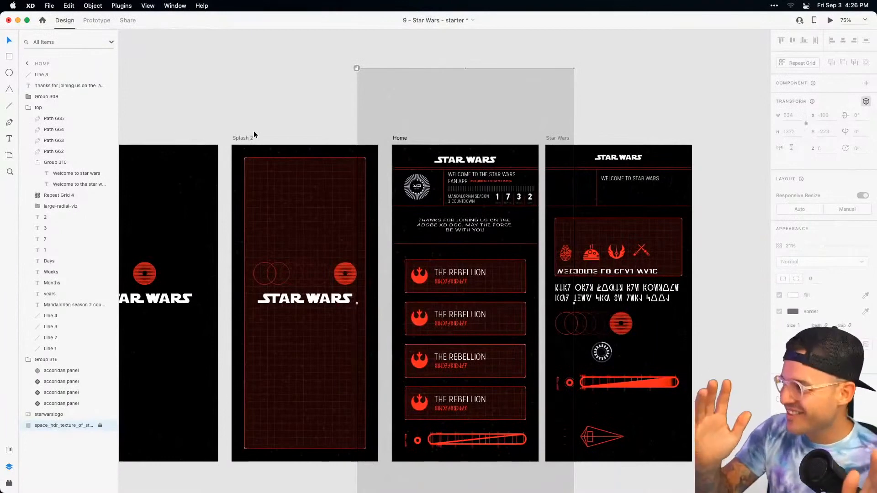
Switch to Chrome to check the behance.net tab, and return to the XD design with nothing selected.
{"action": "key", "text": "super+Tab"}
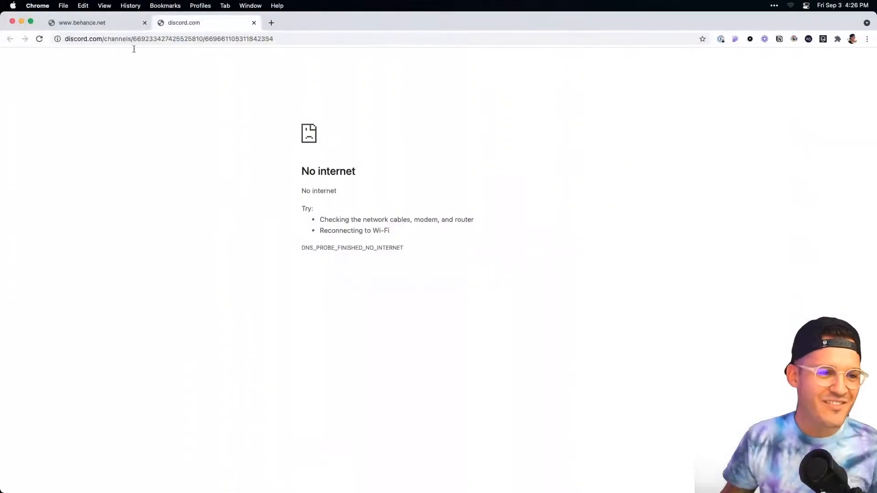
{"action": "left_click", "coordinate": [83, 23]}
{"action": "key", "text": "super+Tab"}
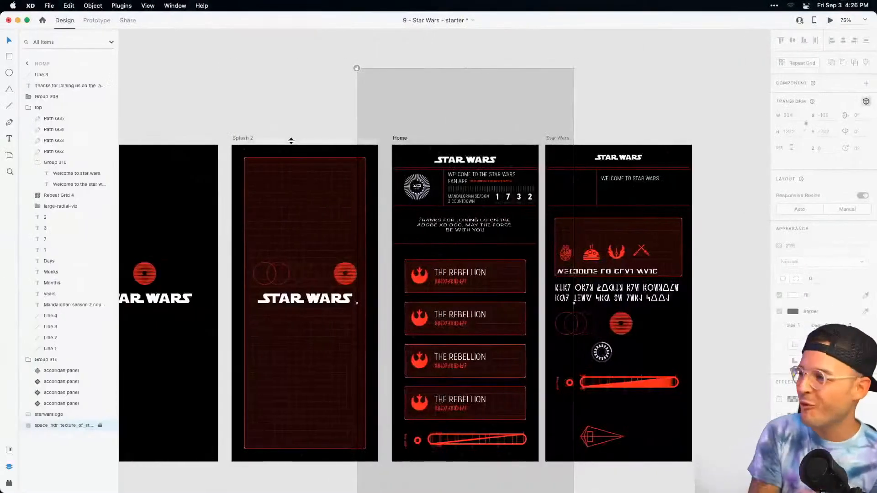
{"action": "left_click", "coordinate": [640, 98]}
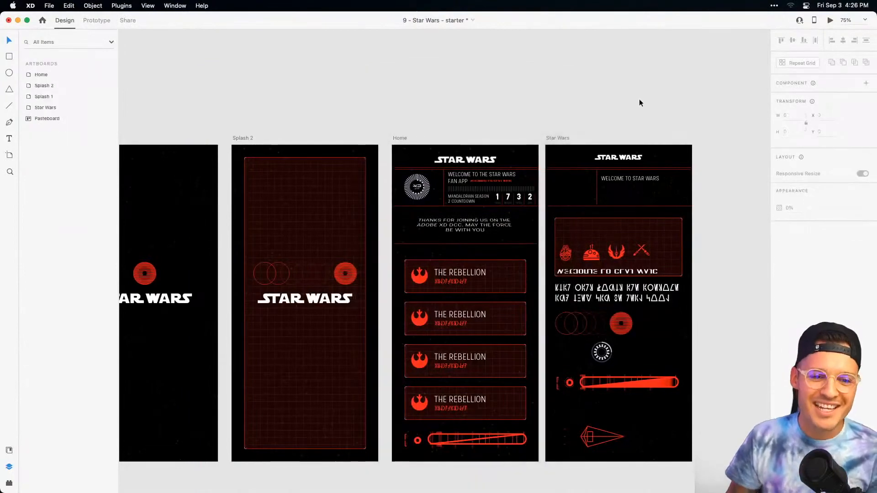